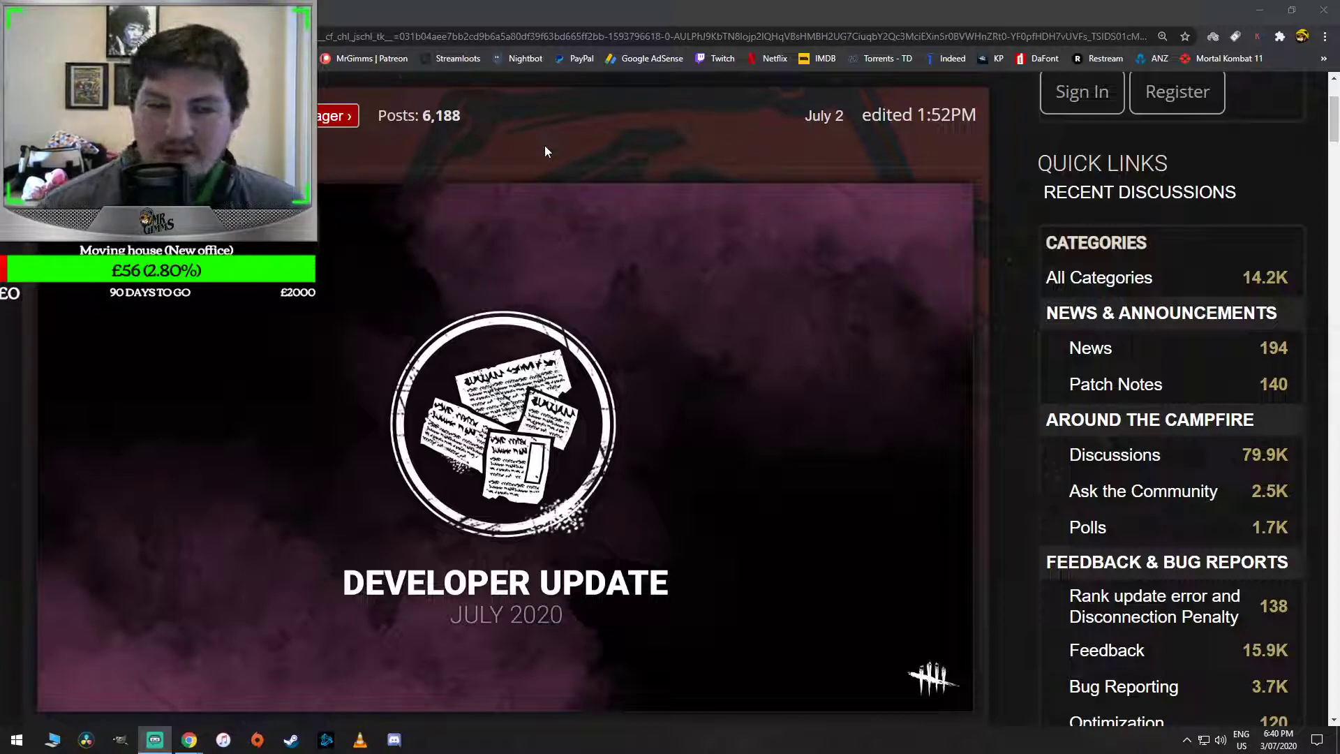
pyautogui.scroll(-1, 545, 146)
pyautogui.scroll(-4, 544, 210)
pyautogui.scroll(3, 553, 340)
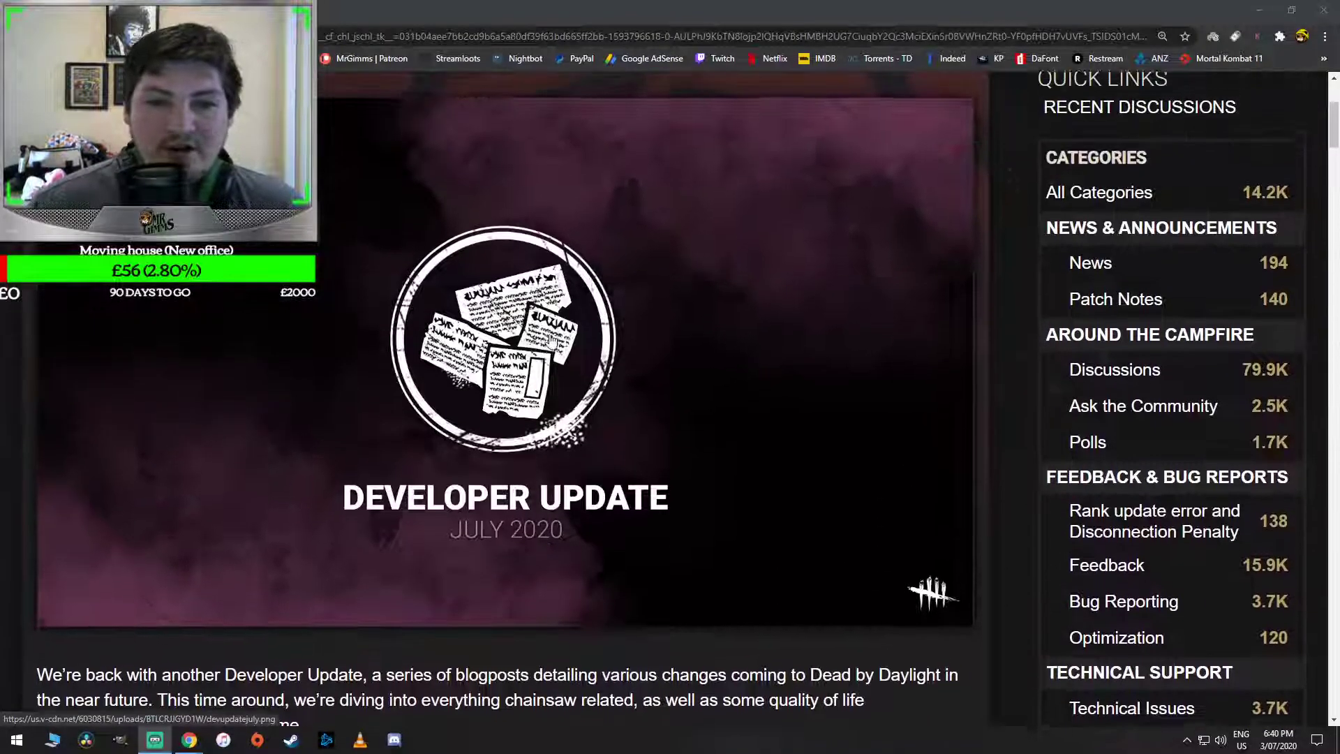
pyautogui.scroll(2, 553, 340)
pyautogui.scroll(-2, 552, 340)
pyautogui.scroll(-1, 554, 341)
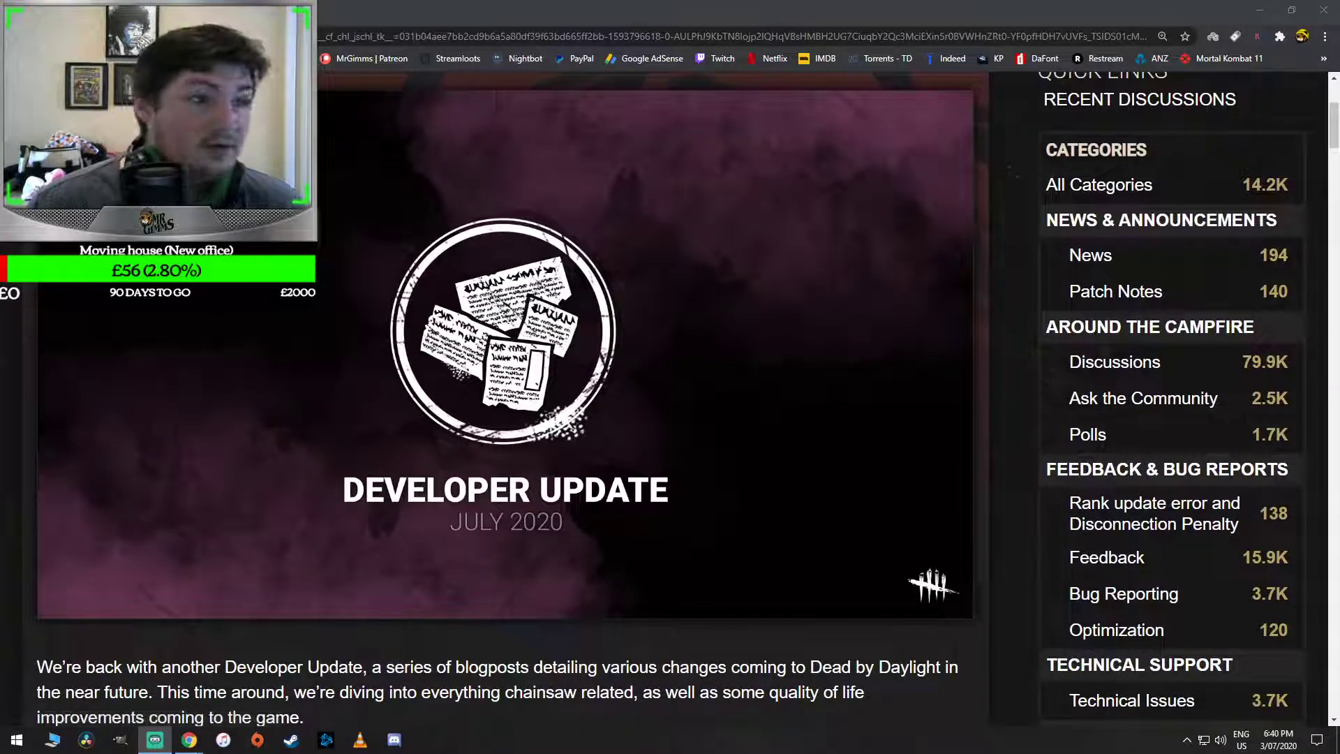
pyautogui.scroll(1, 368, 276)
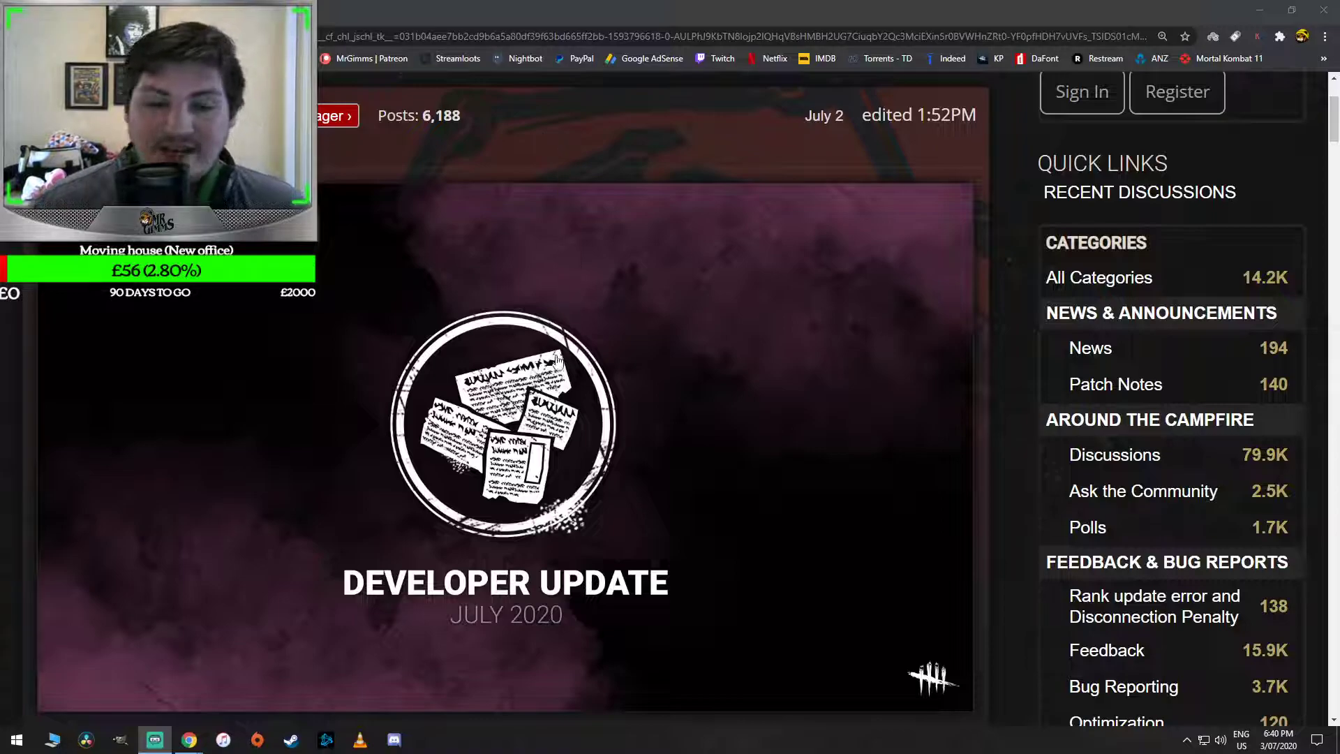
pyautogui.scroll(-5, 566, 513)
pyautogui.scroll(-3, 544, 356)
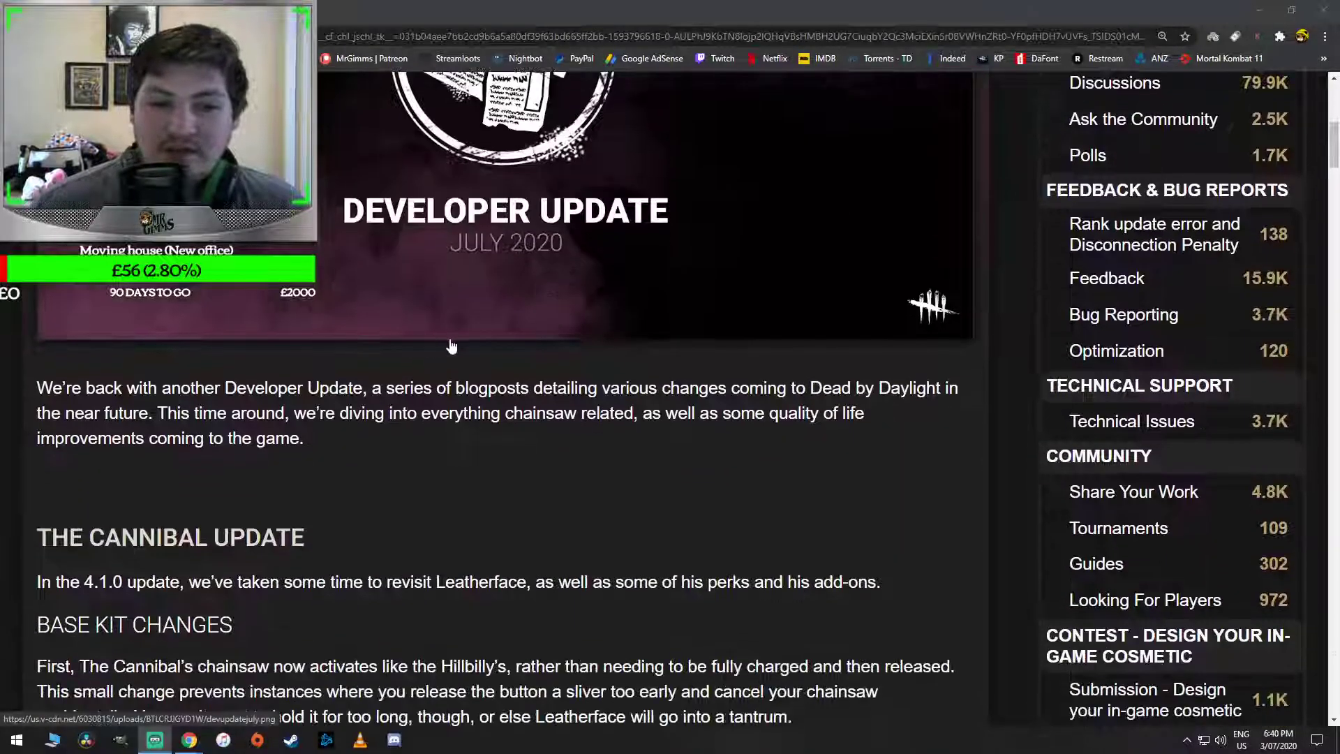
pyautogui.scroll(-5, 468, 370)
pyautogui.scroll(-1, 468, 371)
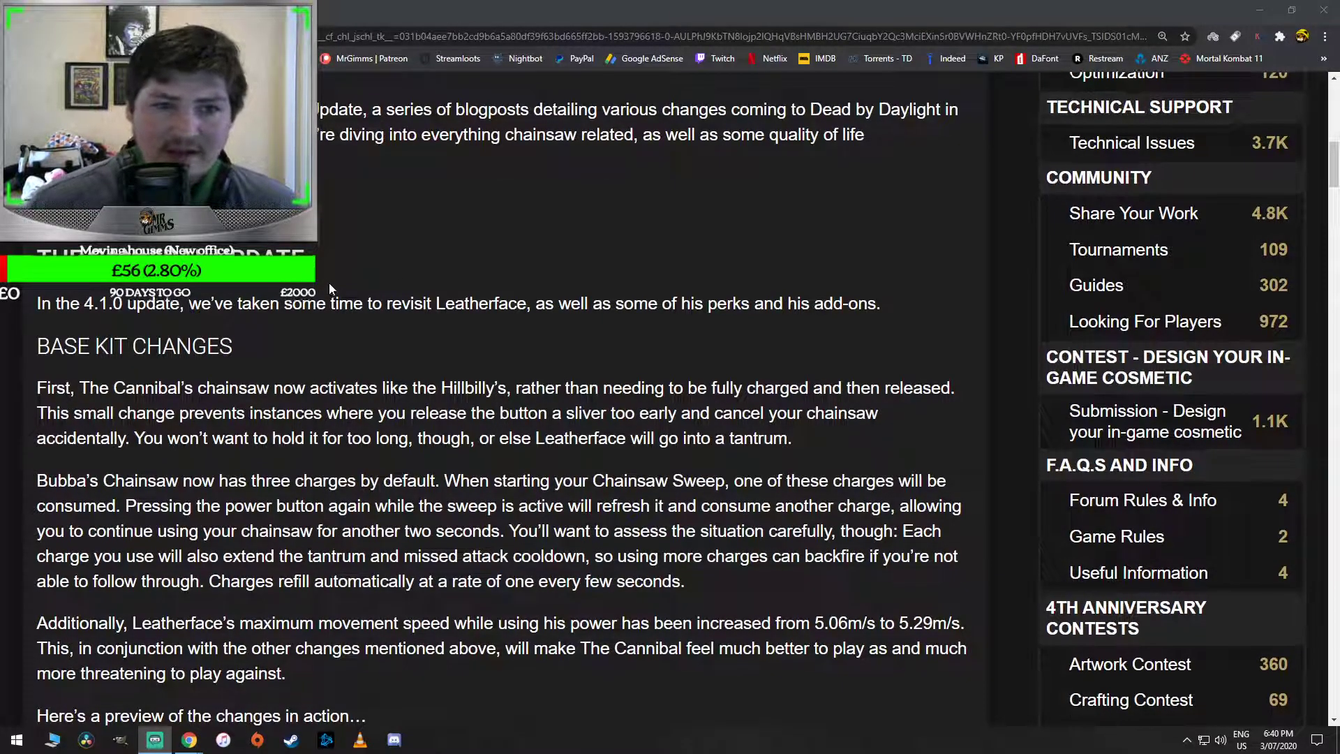
pyautogui.scroll(2, 419, 283)
pyautogui.scroll(-2, 539, 285)
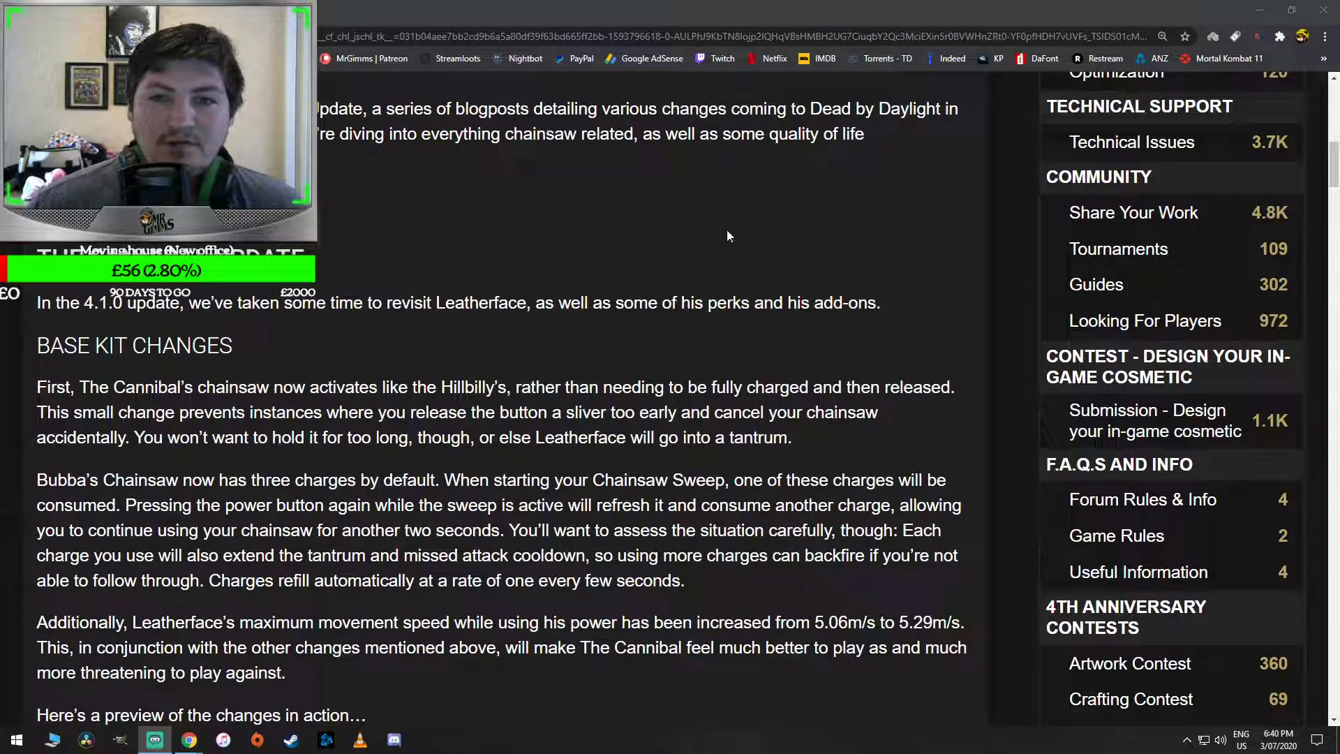
pyautogui.scroll(1, 728, 230)
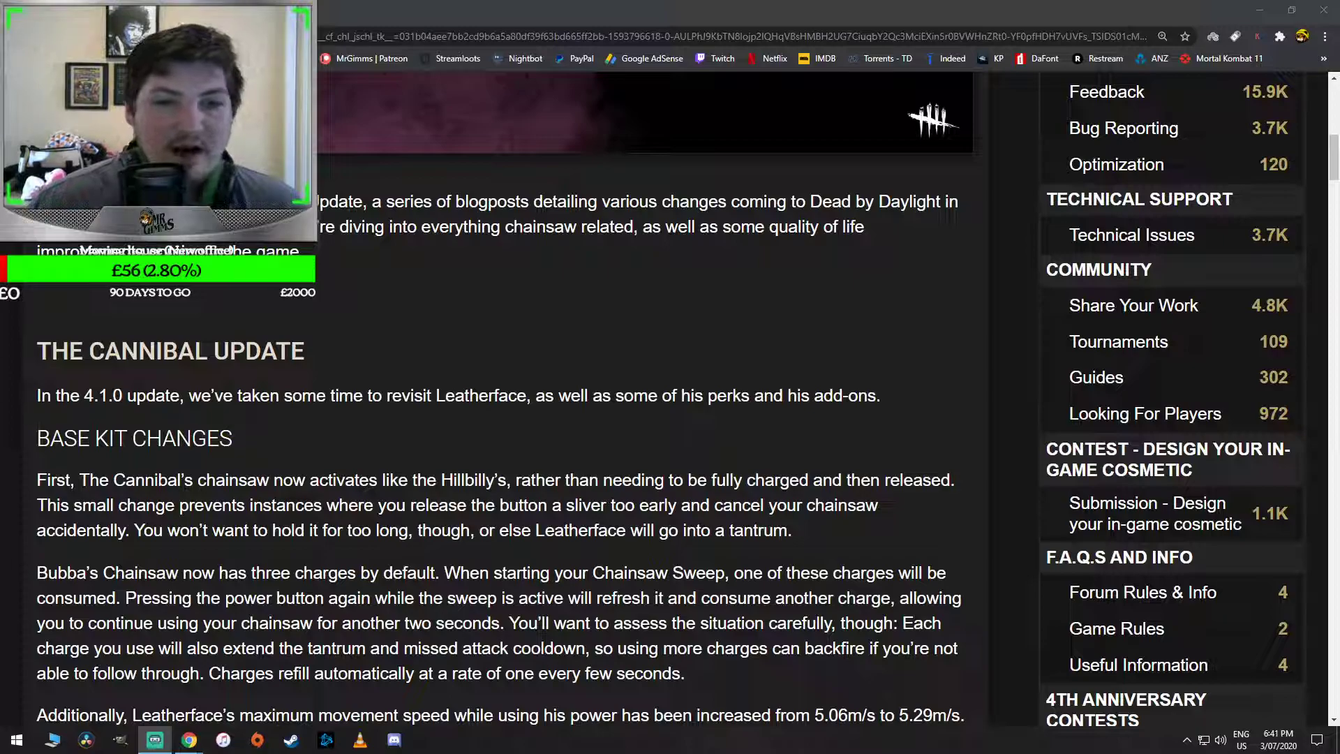
pyautogui.scroll(2, 311, 383)
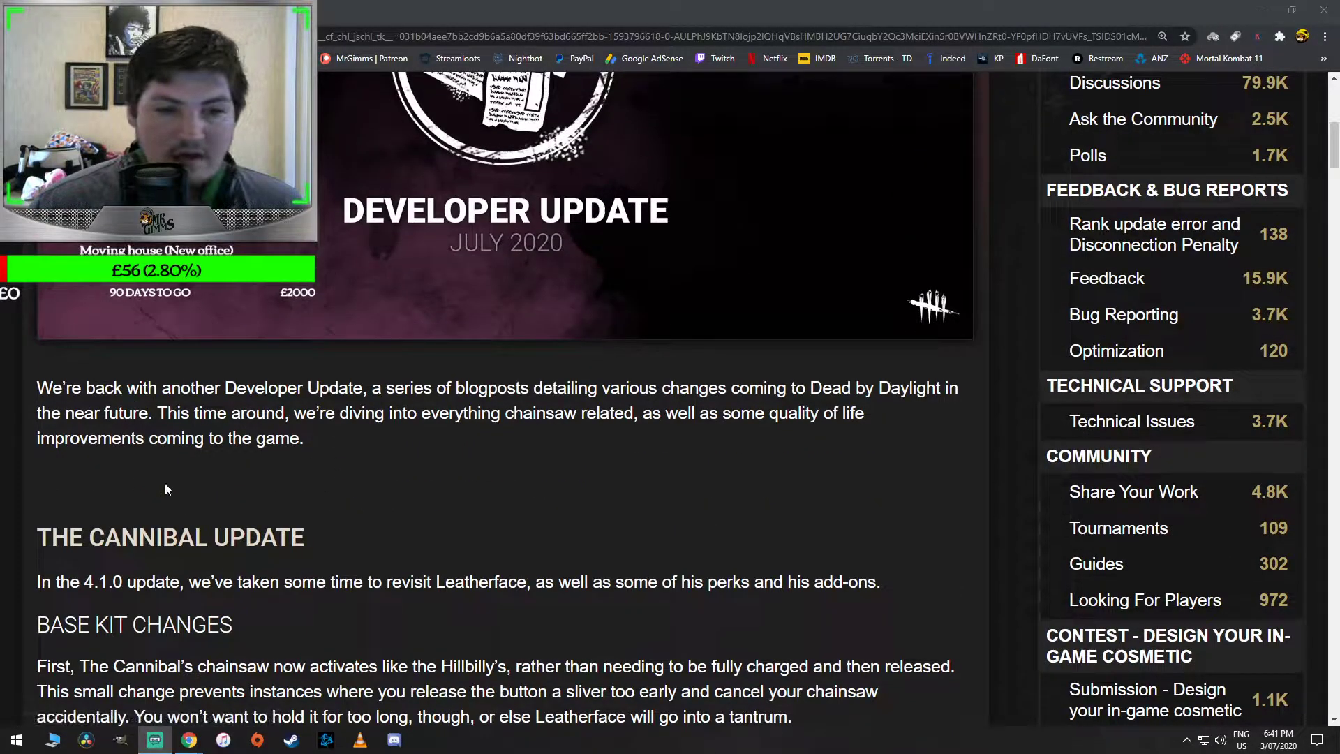
pyautogui.scroll(-1, 138, 552)
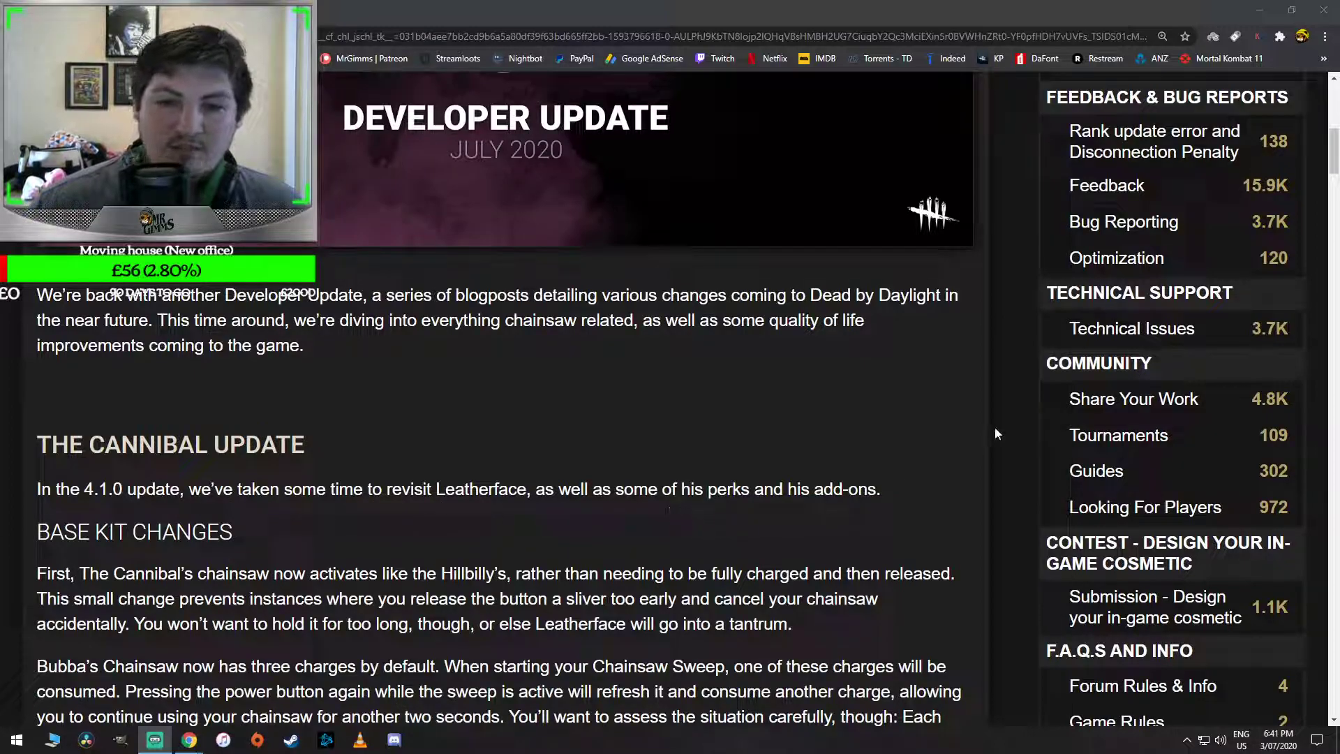
pyautogui.scroll(-1, 440, 385)
pyautogui.scroll(-1, 437, 353)
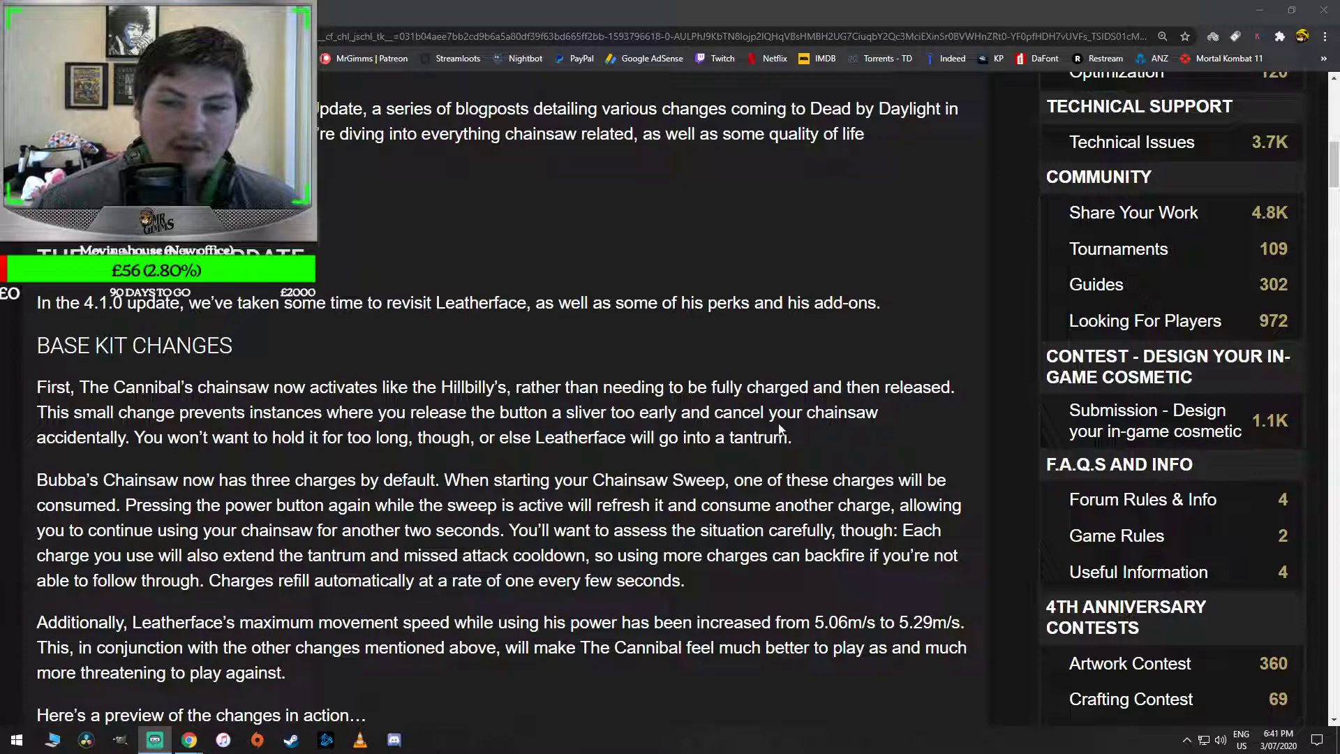
# Highlight and clear the tantrum sentence and the movement speed paragraph while reading toward the video
pyautogui.moveTo(794, 438); pyautogui.dragTo(696, 438)
pyautogui.scroll(-1, 503, 419)
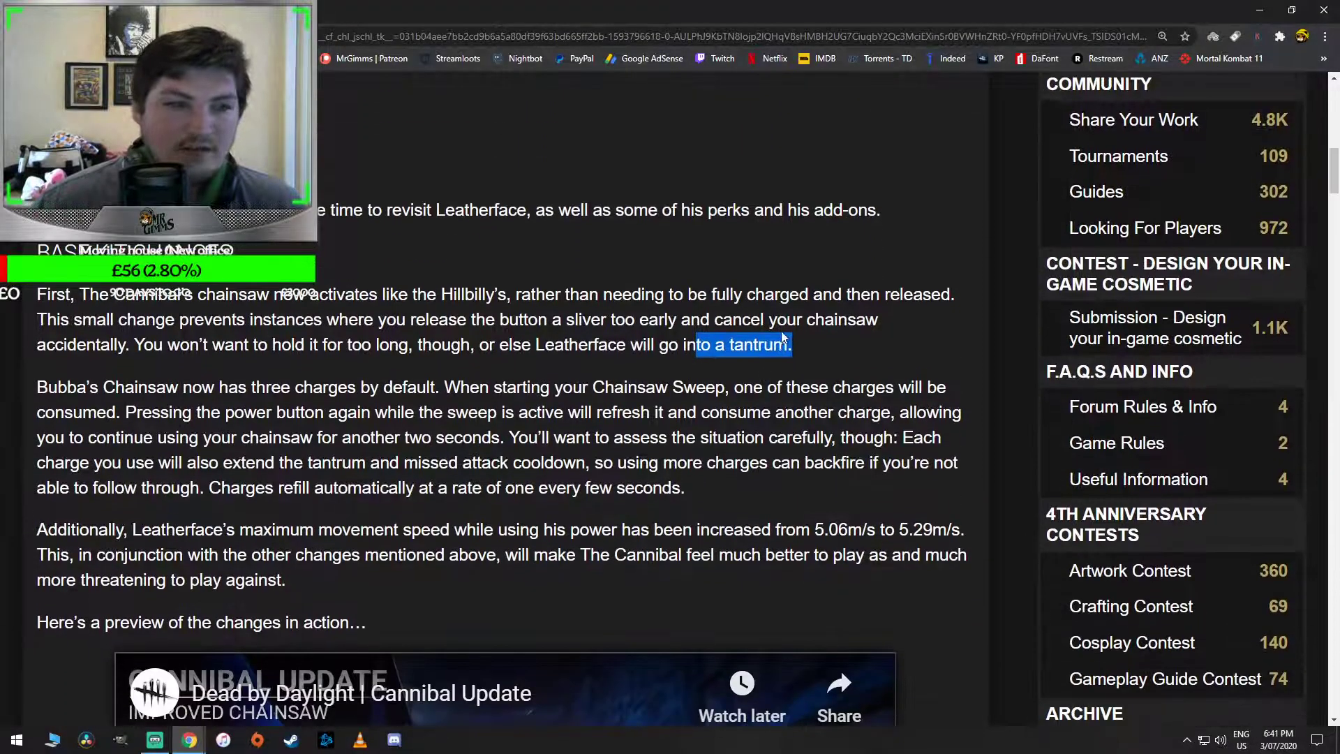
pyautogui.click(696, 438)
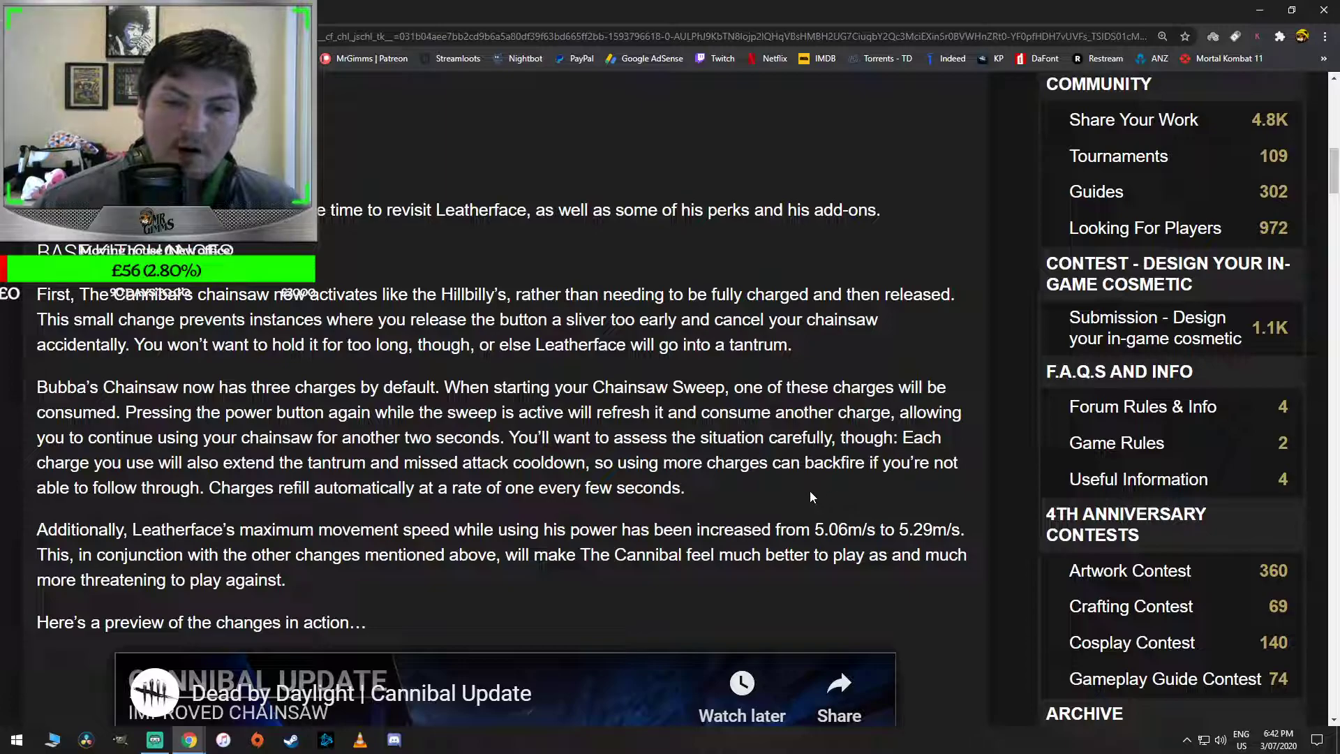
pyautogui.moveTo(36, 528); pyautogui.dragTo(361, 528)
pyautogui.click(741, 487)
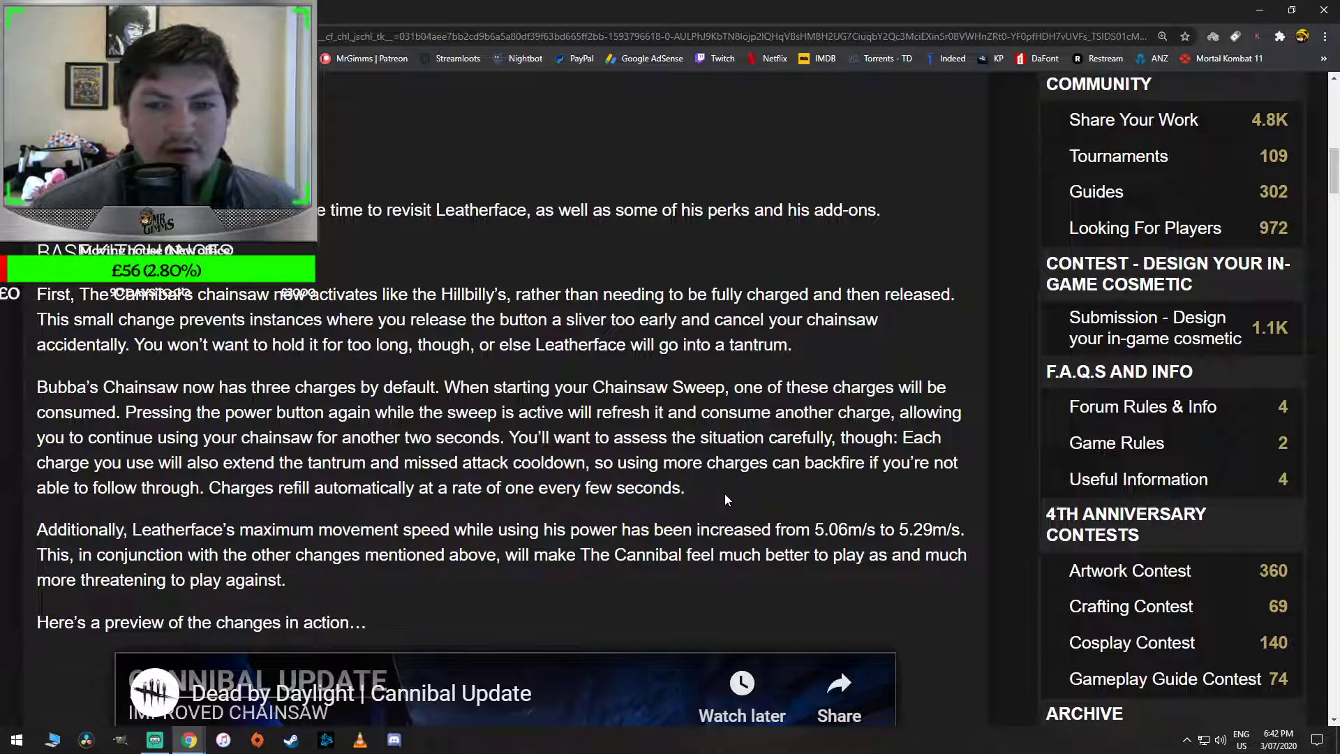
pyautogui.scroll(-1, 753, 410)
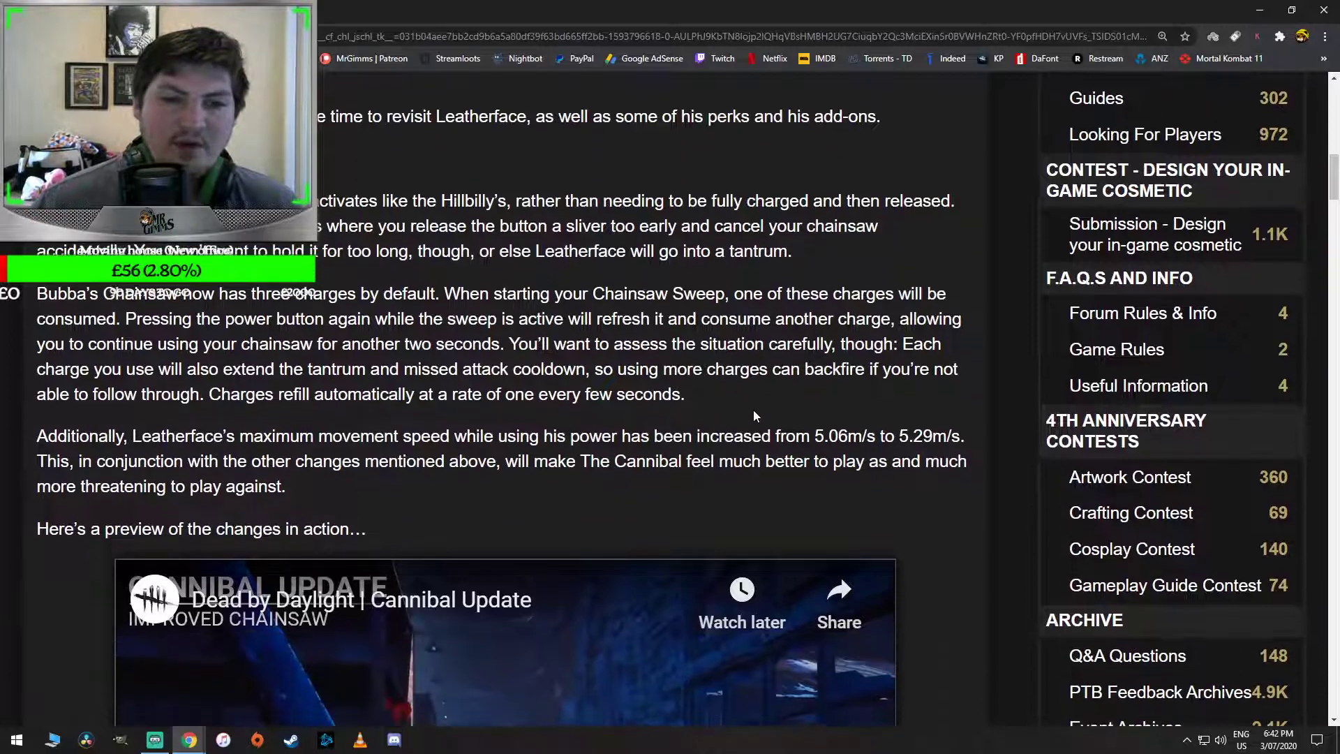
pyautogui.scroll(-1, 753, 409)
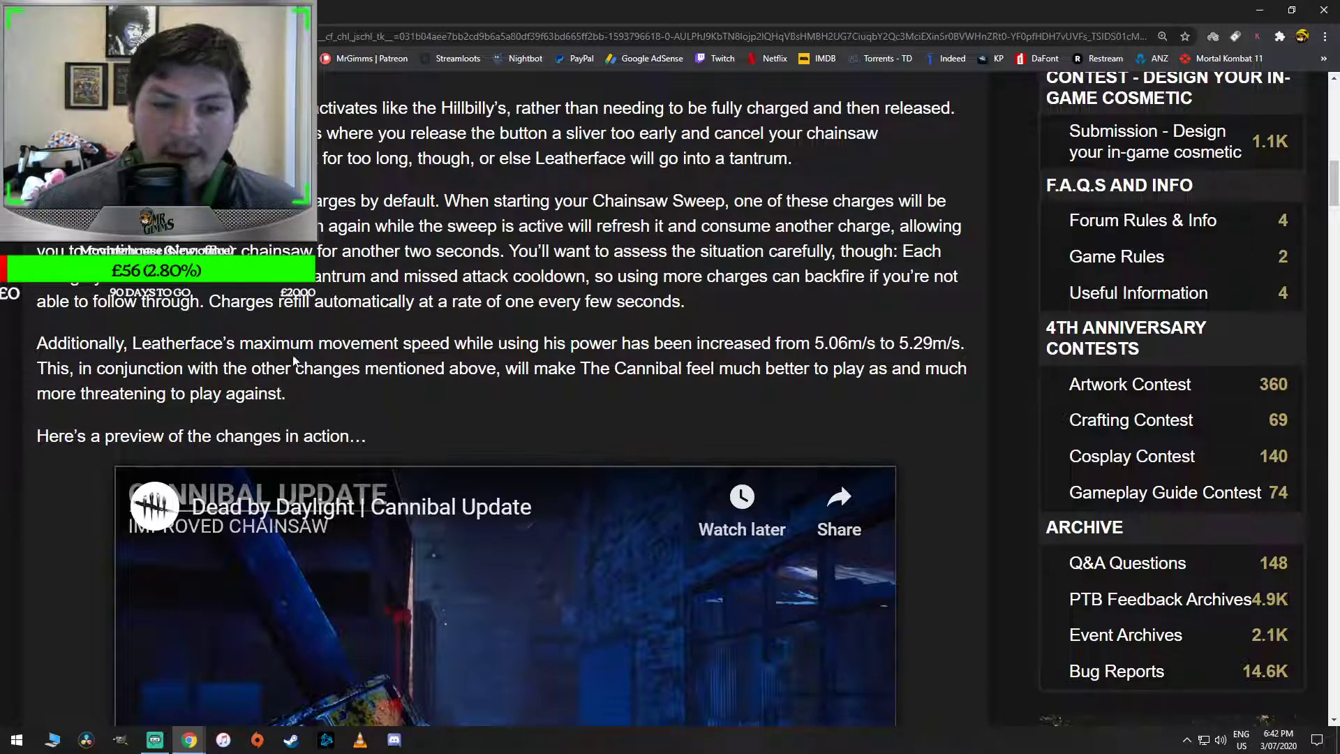
pyautogui.scroll(-1, 326, 364)
pyautogui.scroll(-1, 336, 310)
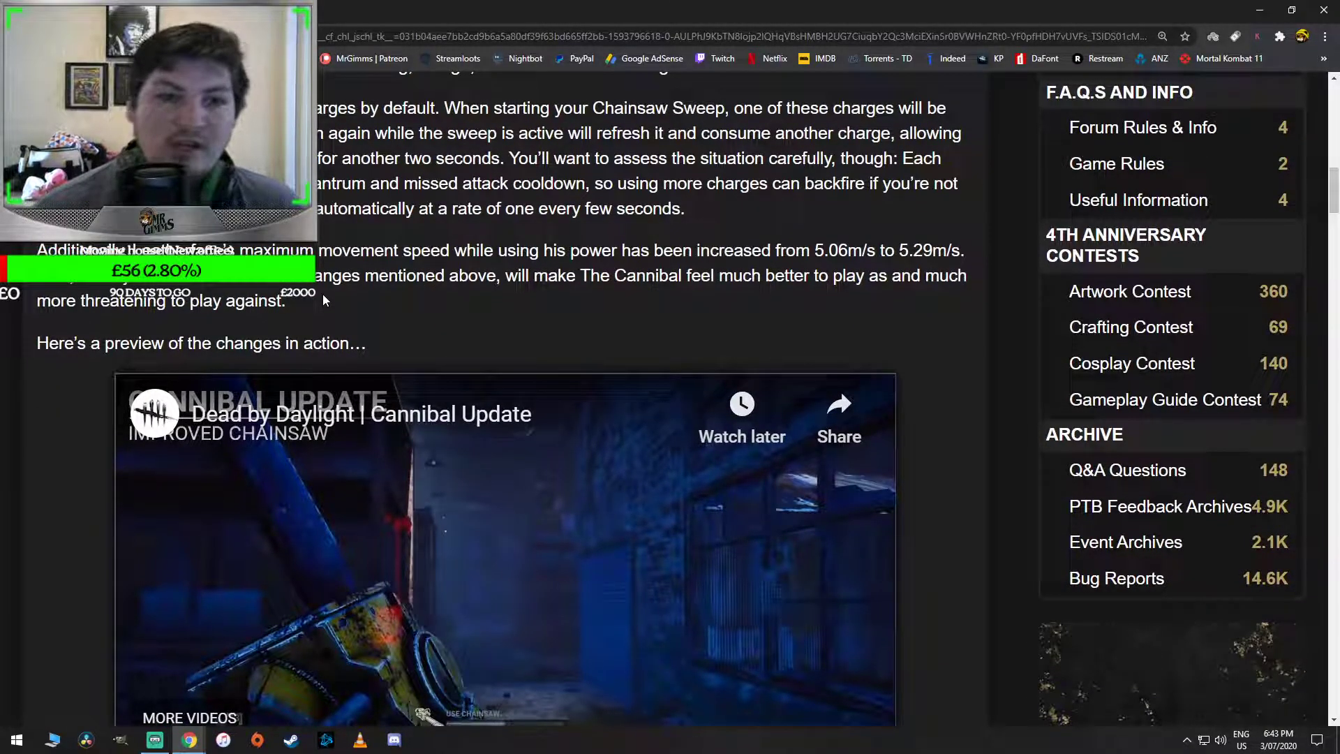
pyautogui.scroll(-1, 246, 346)
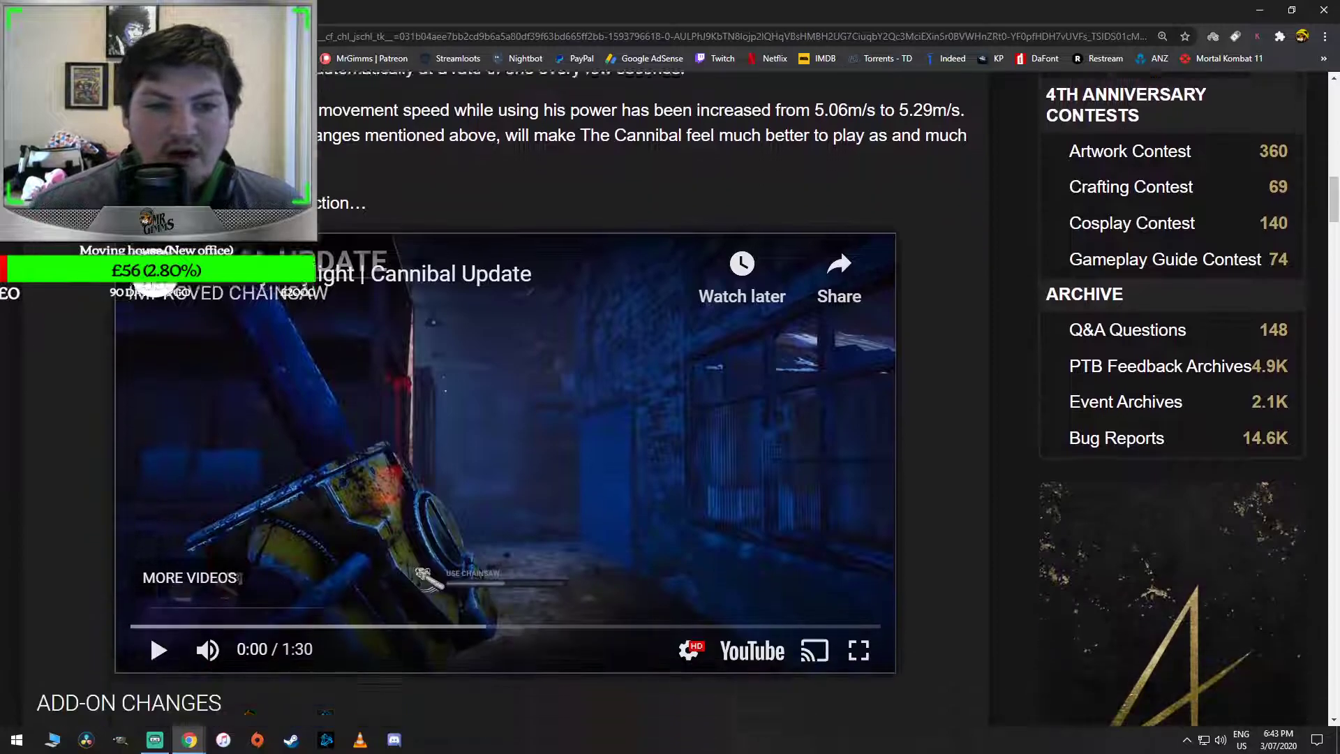
pyautogui.scroll(-1, 314, 262)
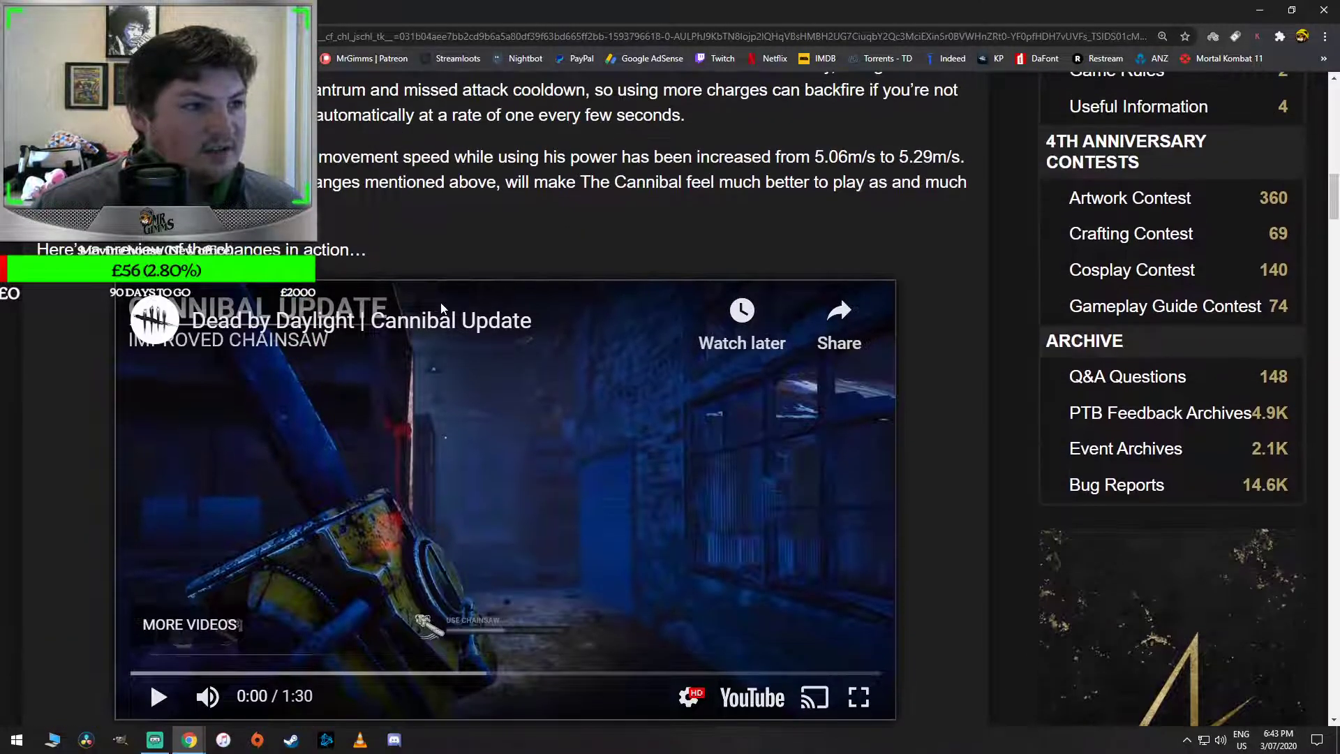
pyautogui.moveTo(157, 649)
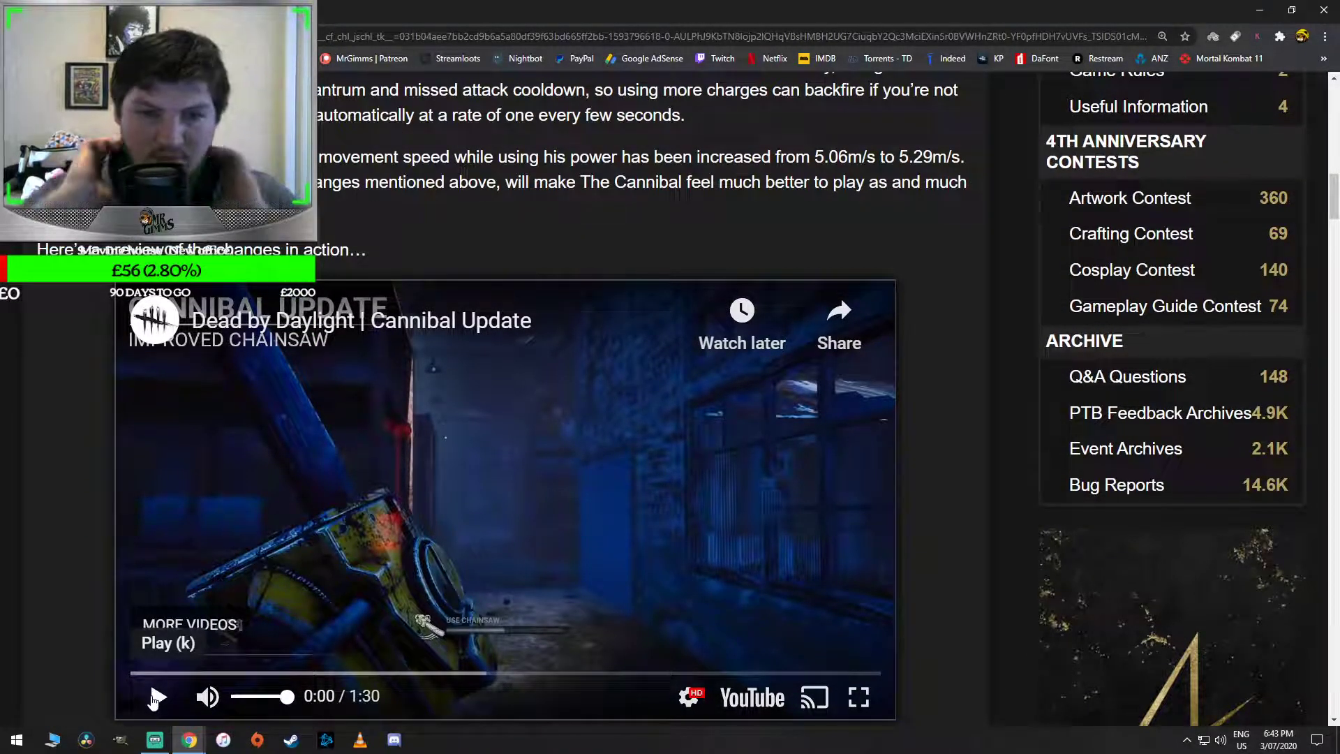
# Play the Cannibal Update preview video and pause it near the end at 1:26
pyautogui.click(155, 700)
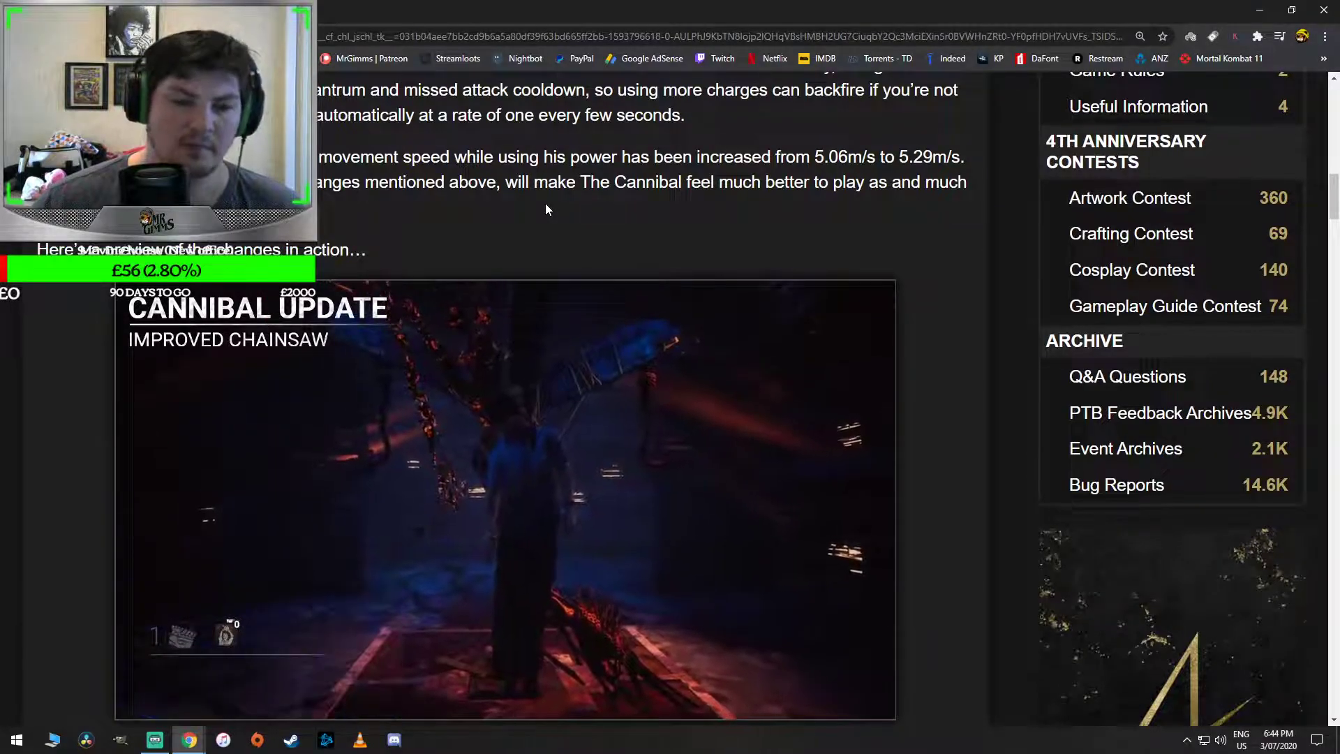
pyautogui.scroll(-1, 546, 203)
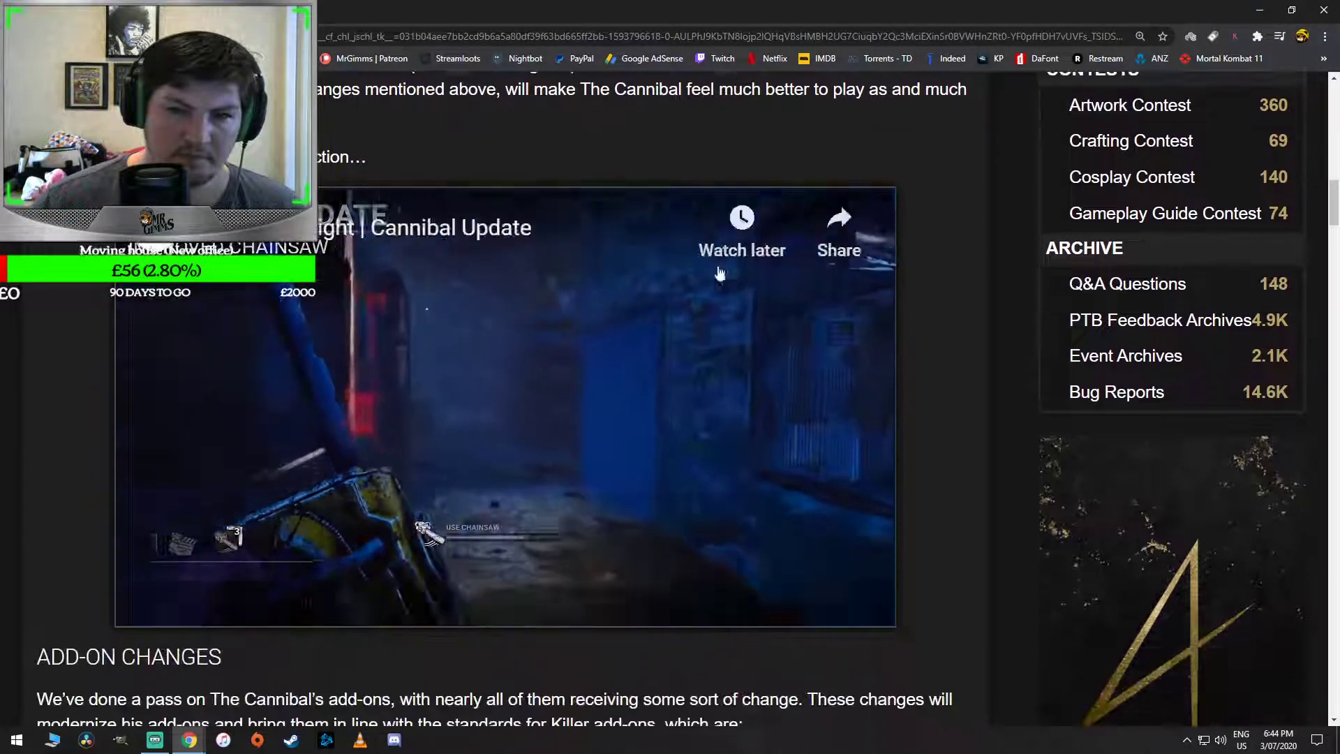
pyautogui.scroll(1, 571, 426)
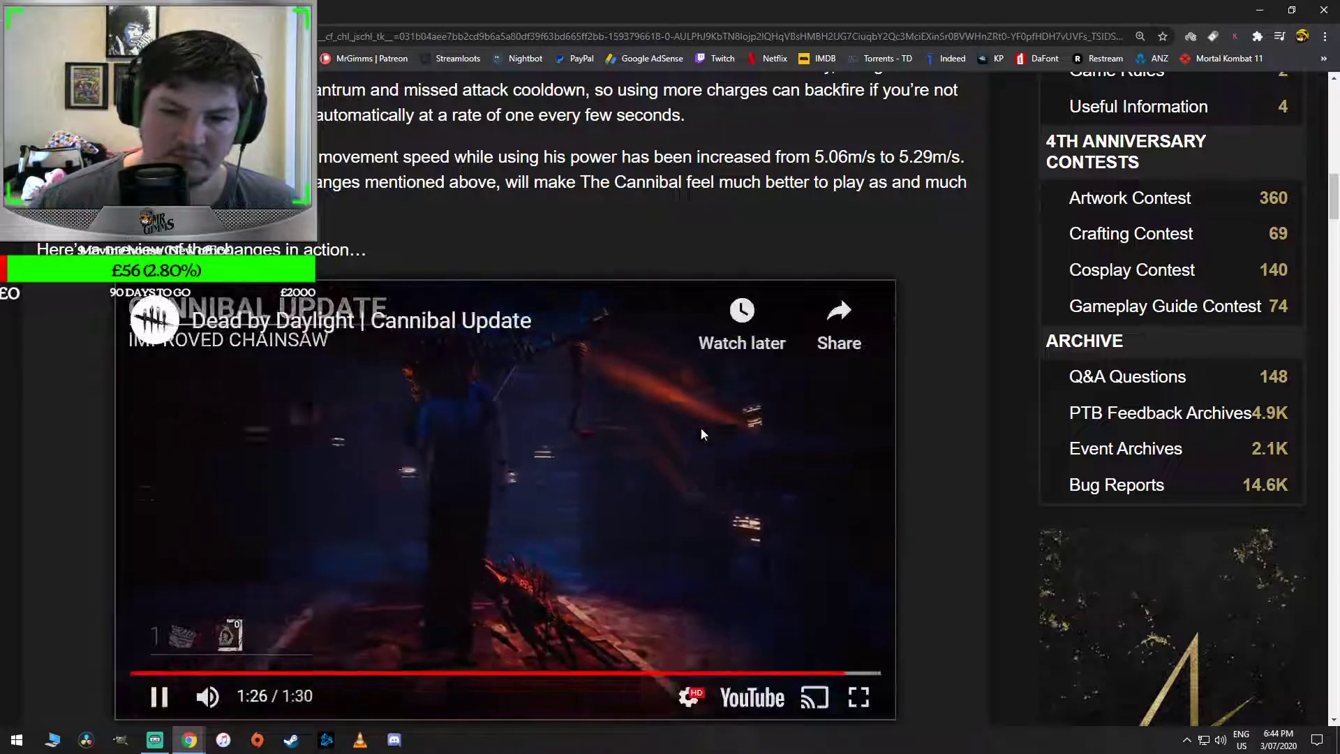
pyautogui.click(671, 377)
pyautogui.scroll(-1, 889, 220)
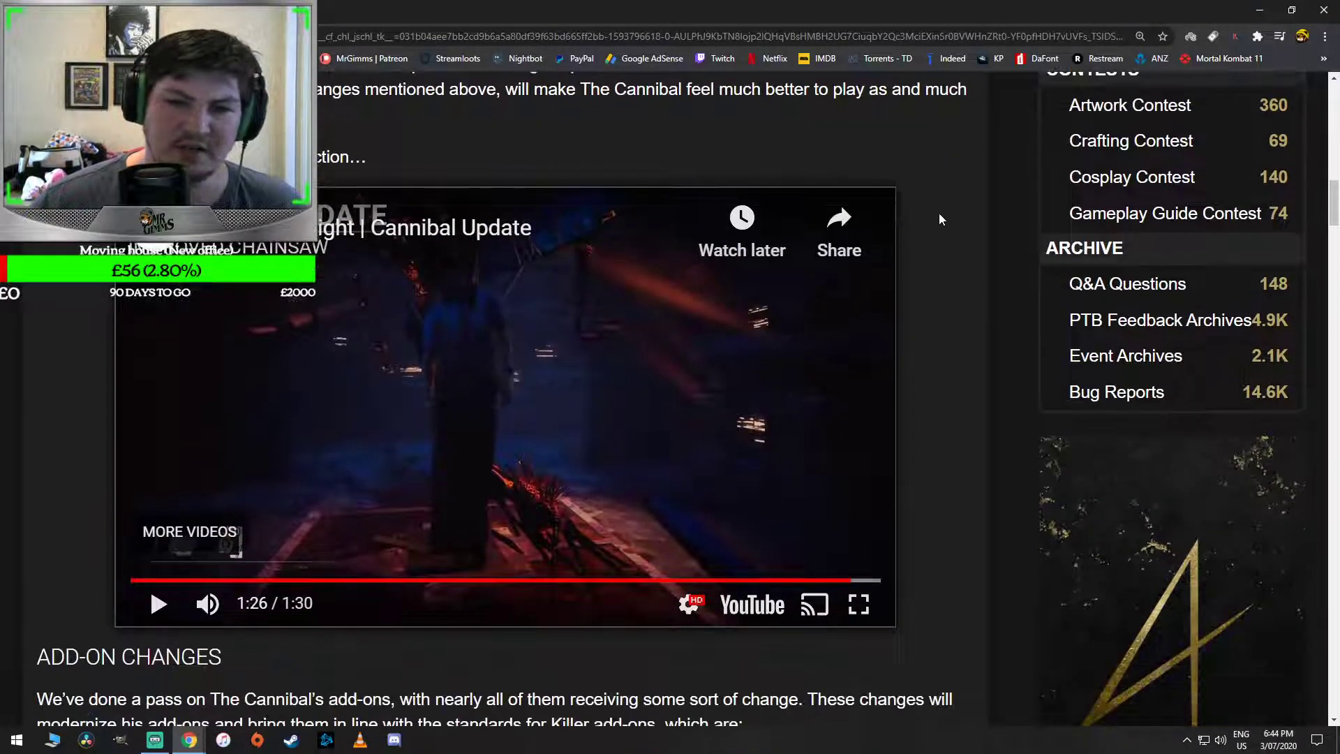
pyautogui.scroll(-2, 931, 230)
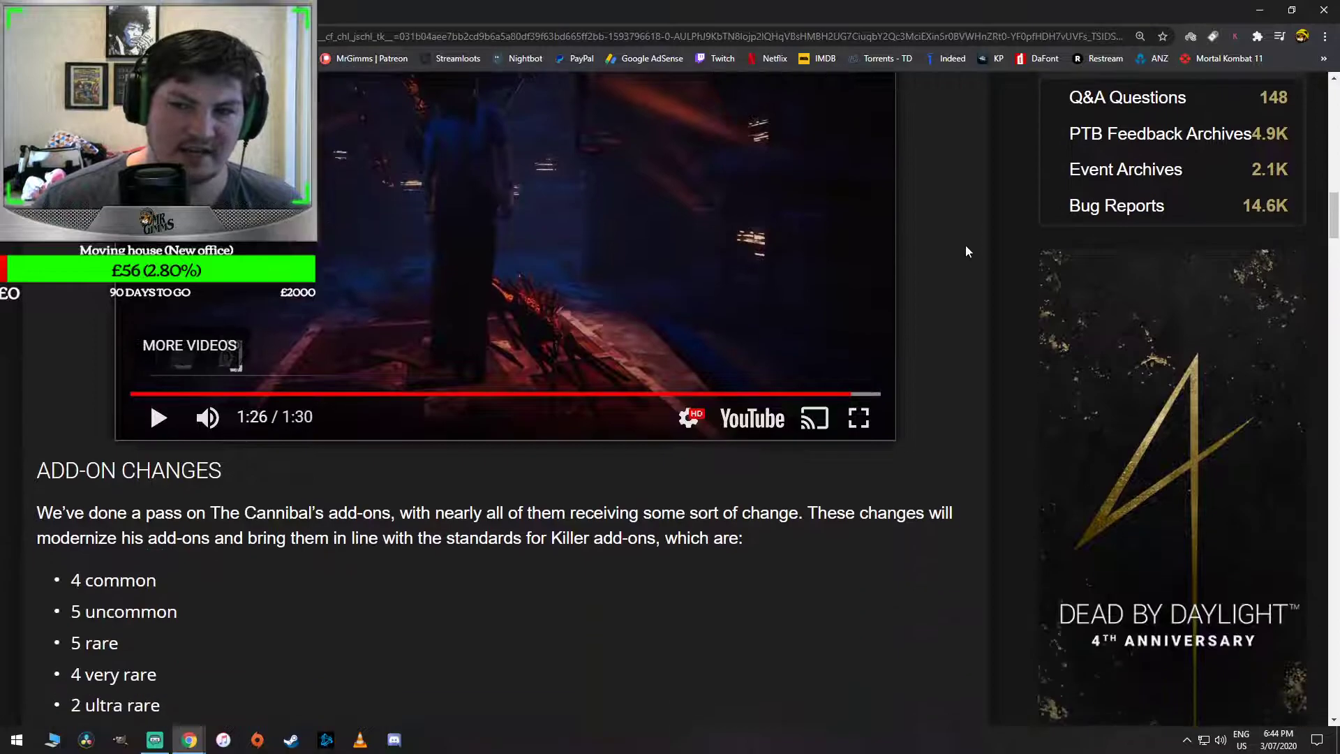
pyautogui.scroll(2, 966, 250)
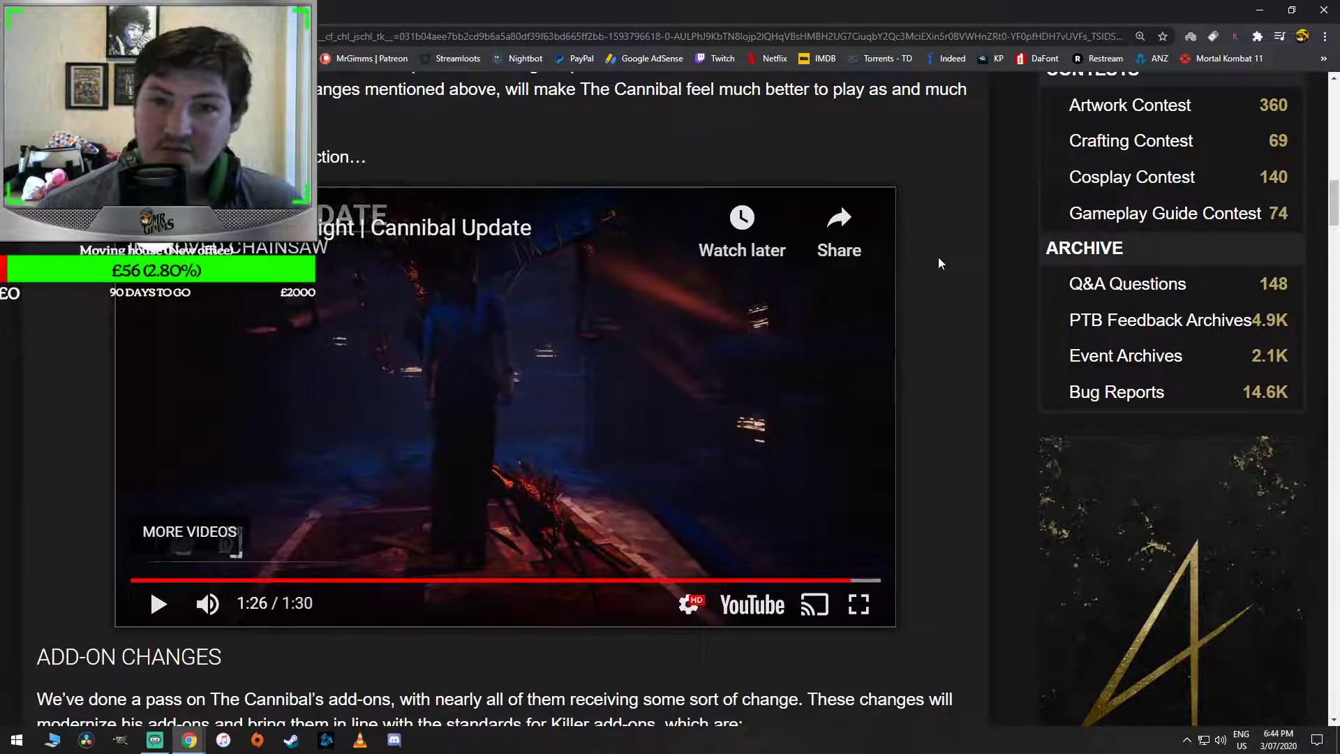
pyautogui.scroll(-1, 932, 273)
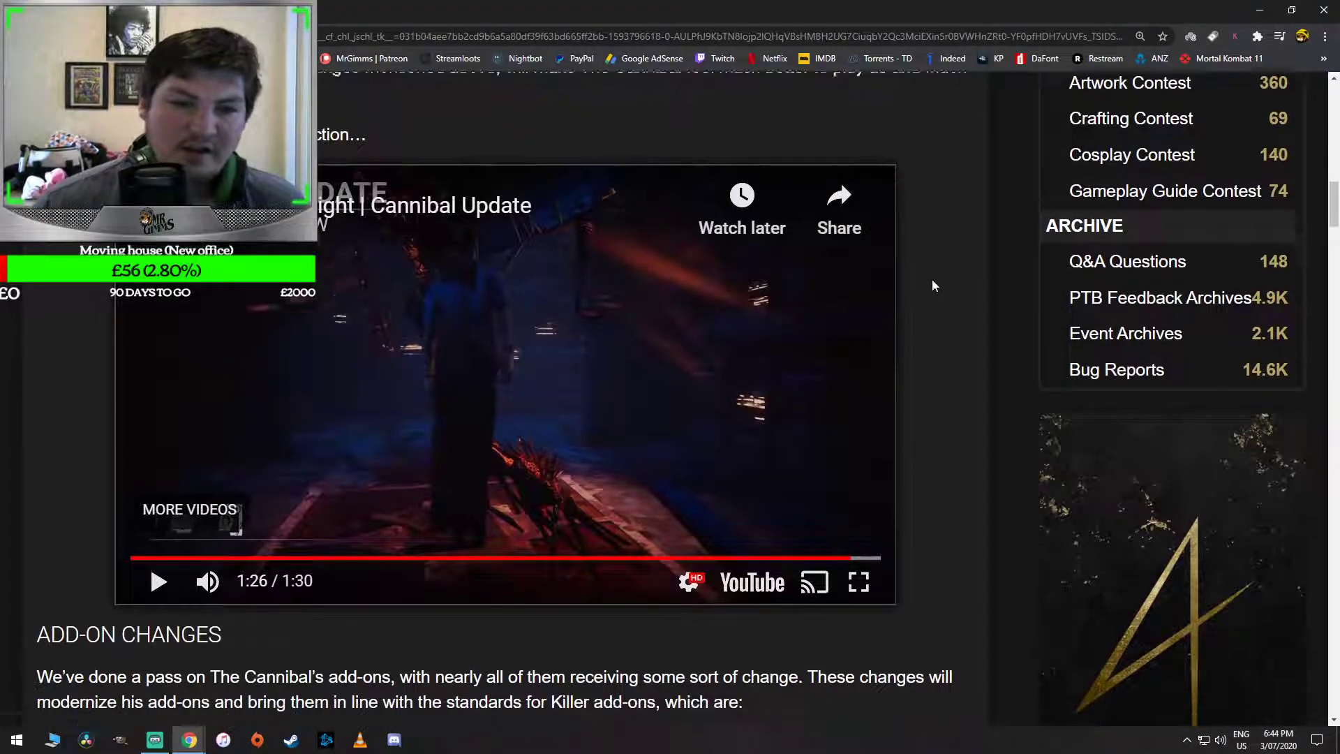
pyautogui.scroll(-2, 934, 257)
pyautogui.scroll(-1, 937, 230)
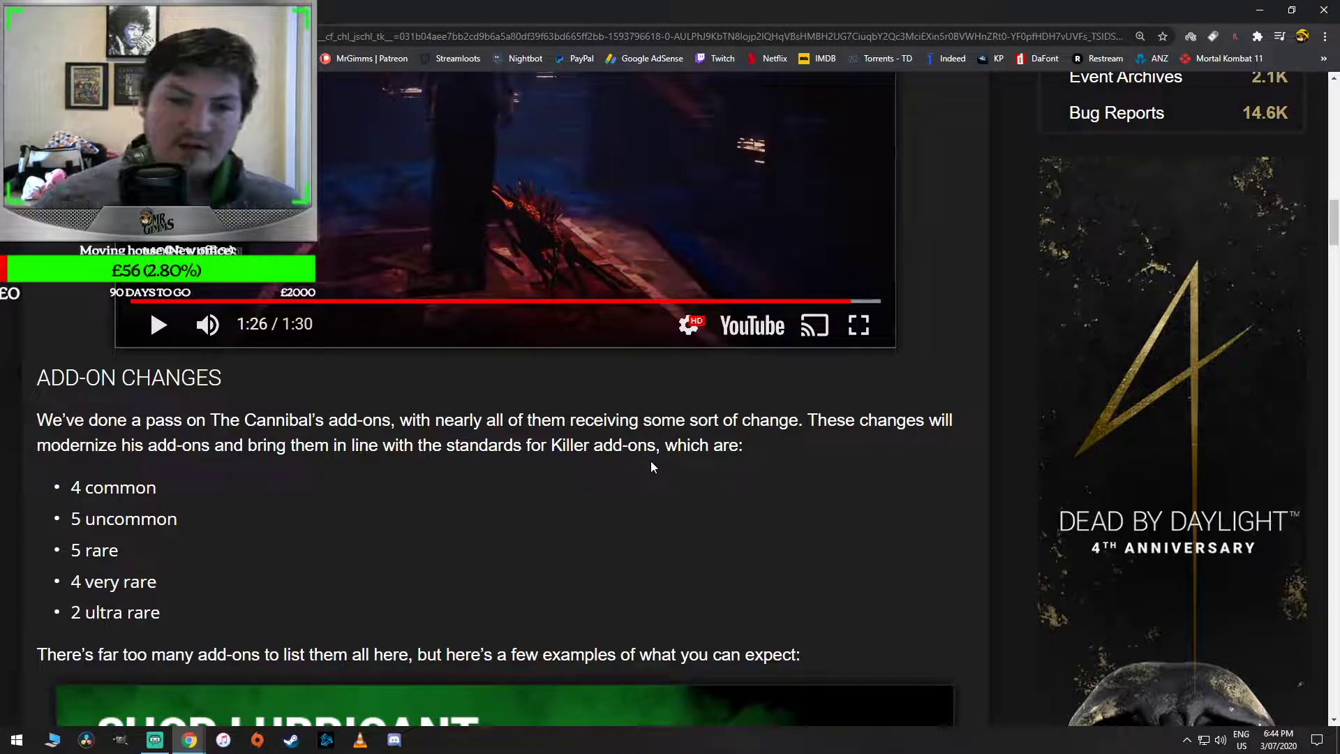
pyautogui.scroll(-2, 650, 461)
pyautogui.scroll(-1, 650, 462)
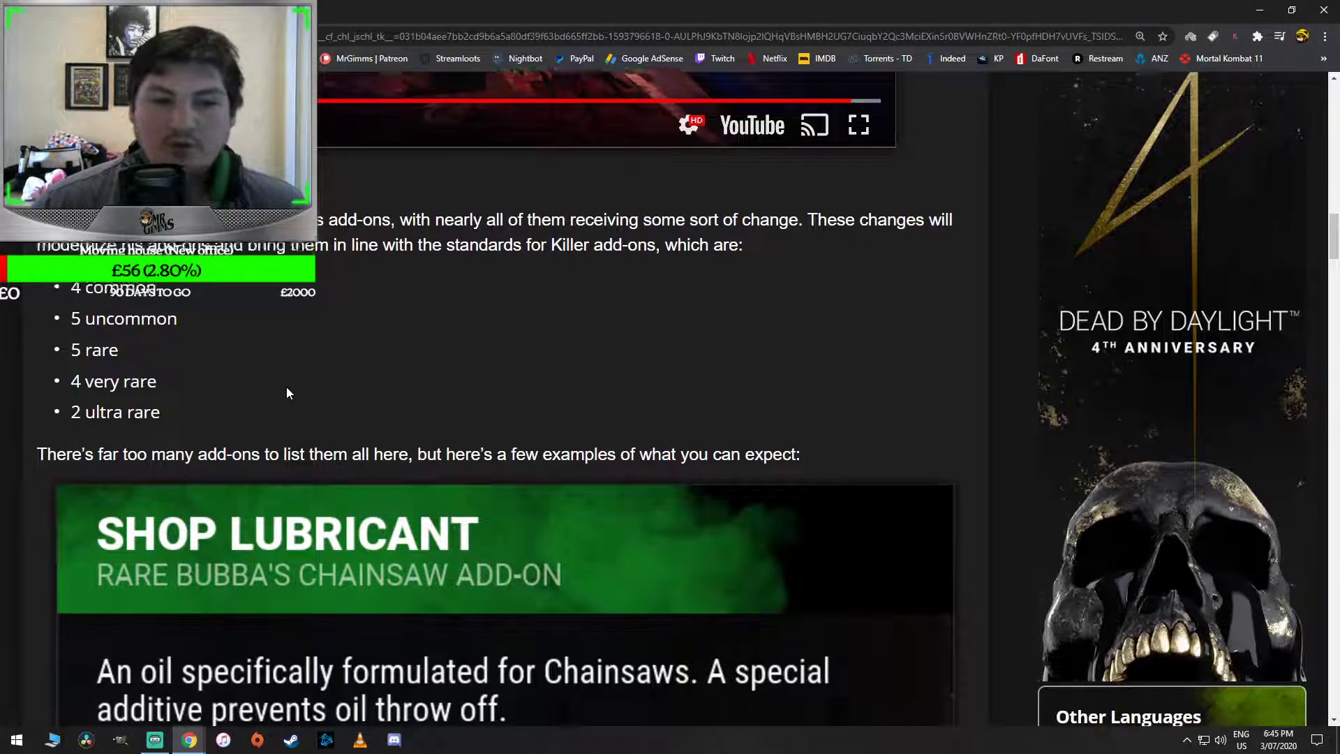
pyautogui.scroll(-2, 286, 386)
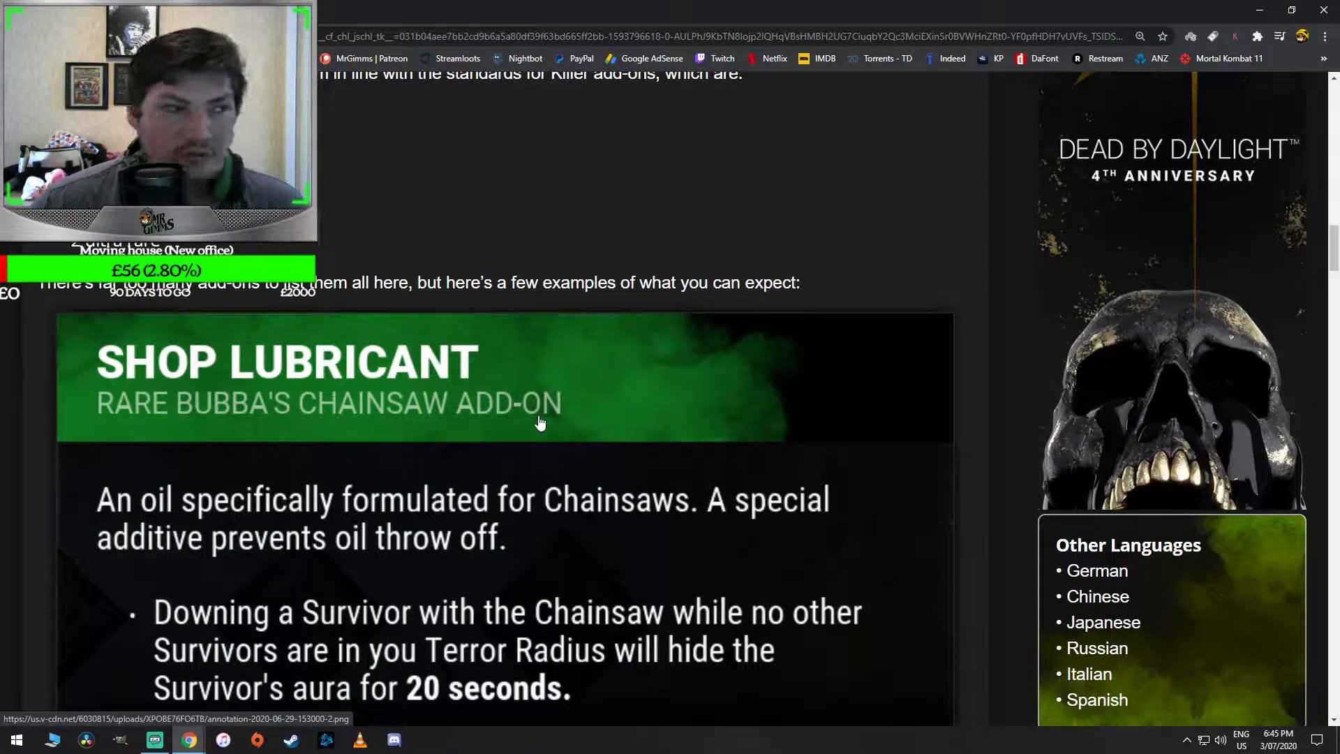
pyautogui.scroll(-4, 561, 376)
pyautogui.scroll(-2, 561, 375)
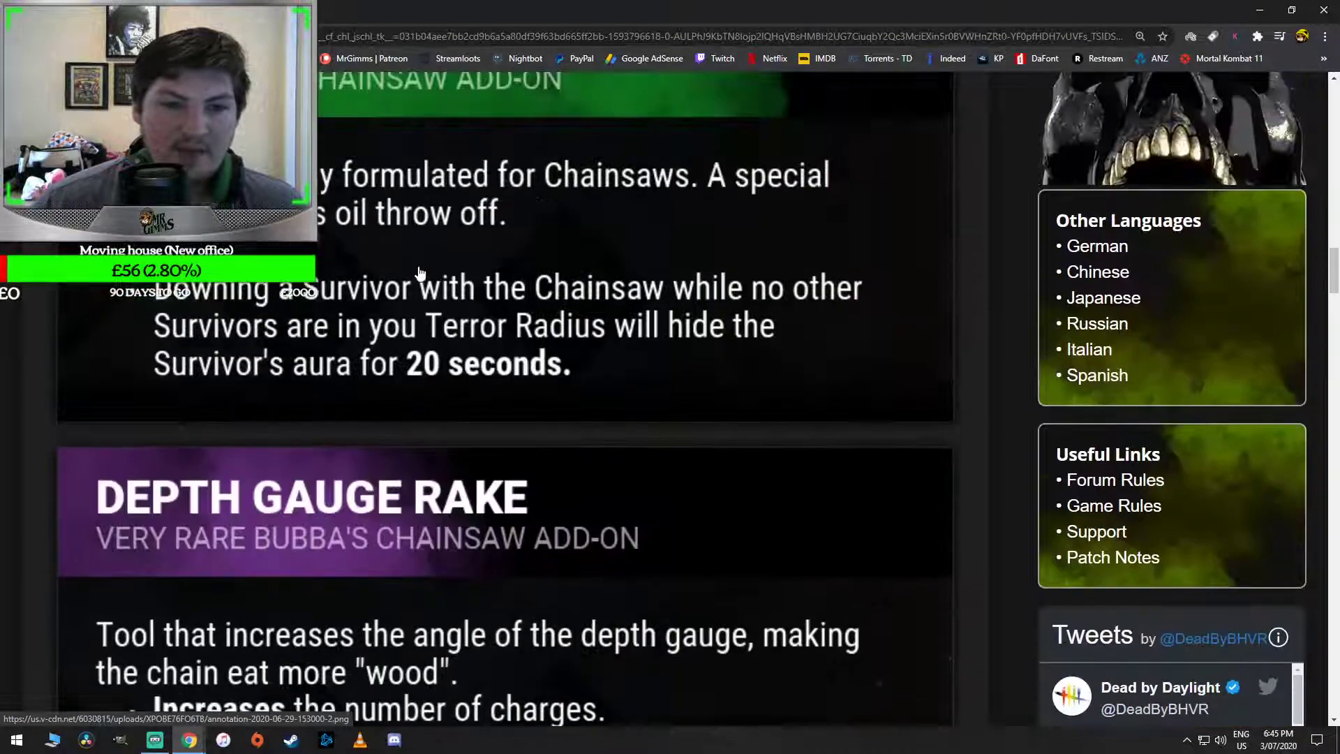
pyautogui.scroll(5, 456, 321)
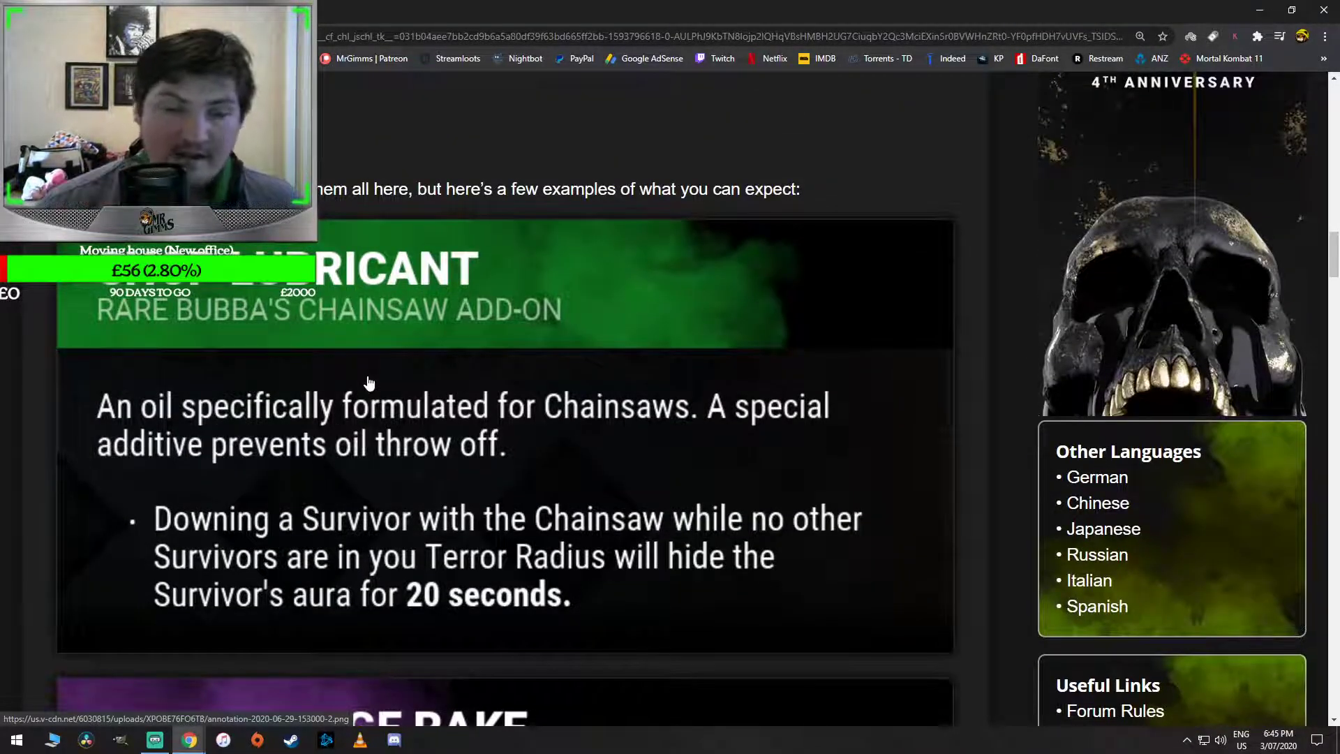
pyautogui.scroll(-4, 367, 384)
pyautogui.scroll(-1, 877, 545)
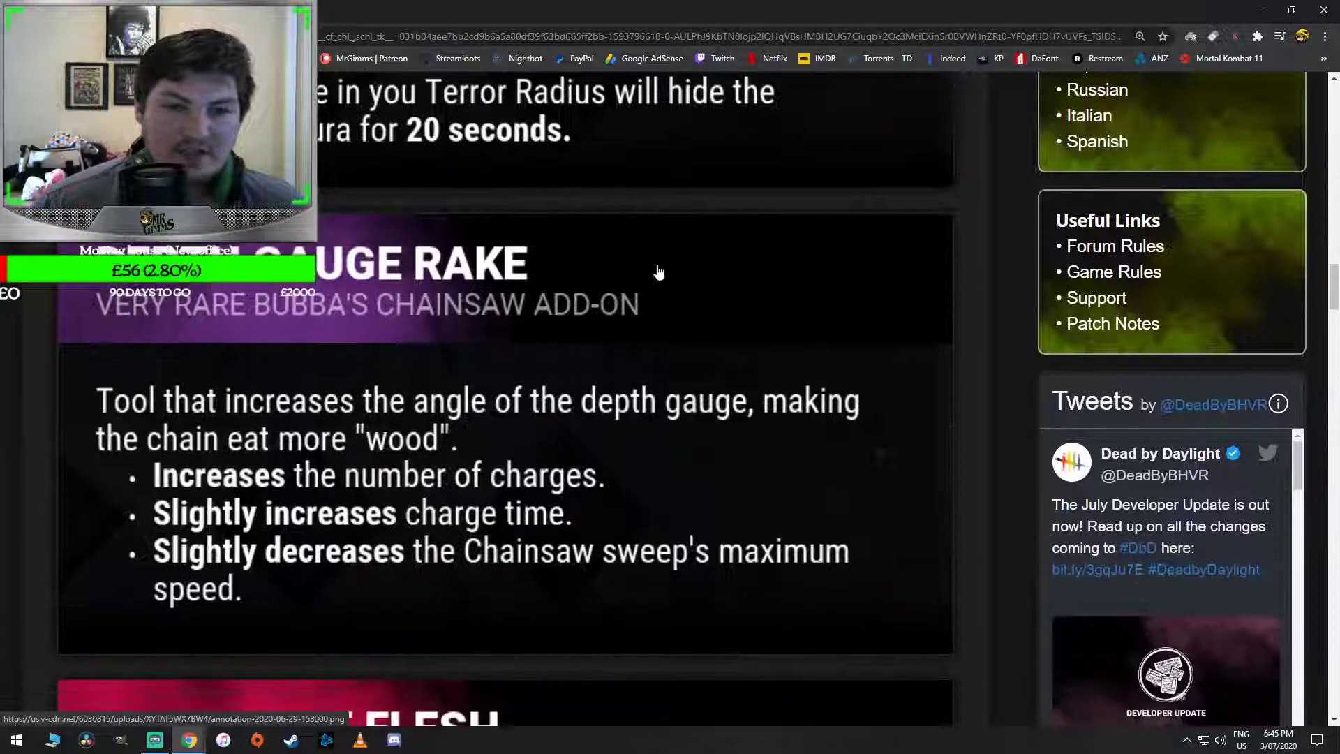
pyautogui.scroll(1, 178, 351)
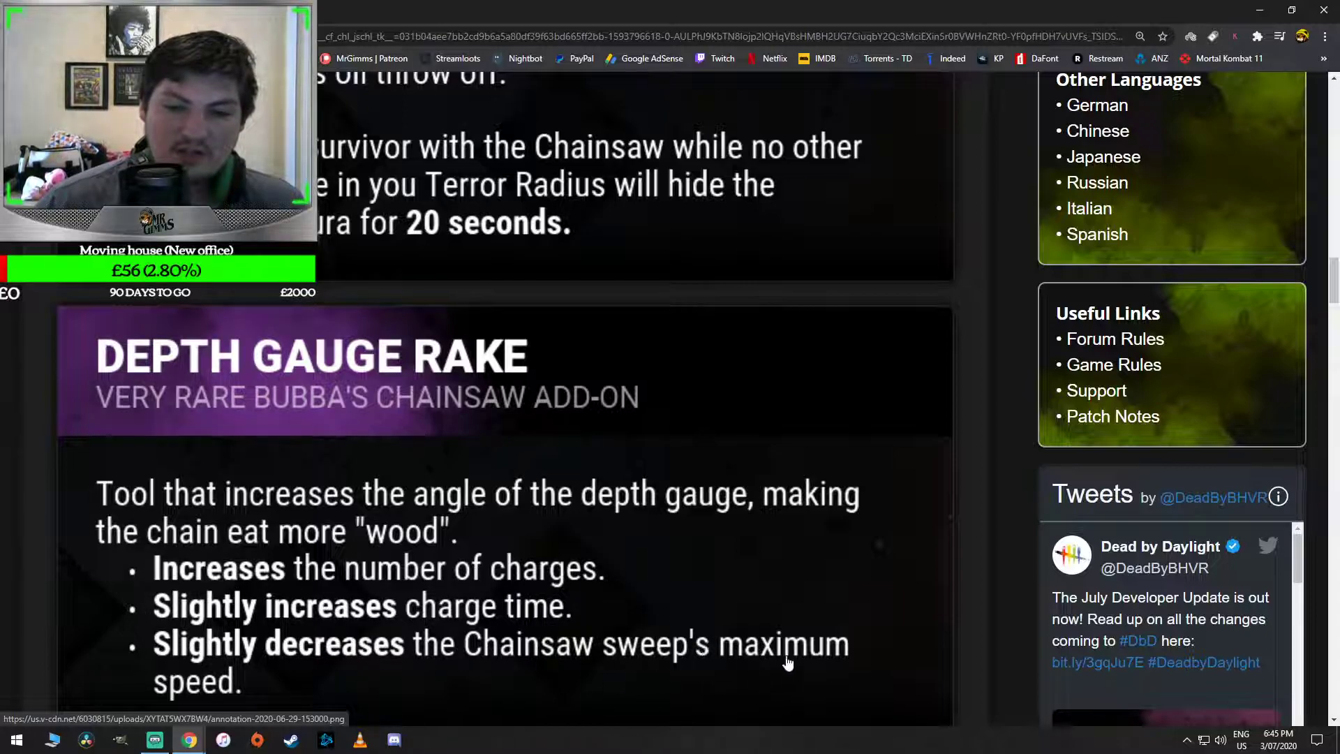
pyautogui.scroll(-1, 714, 591)
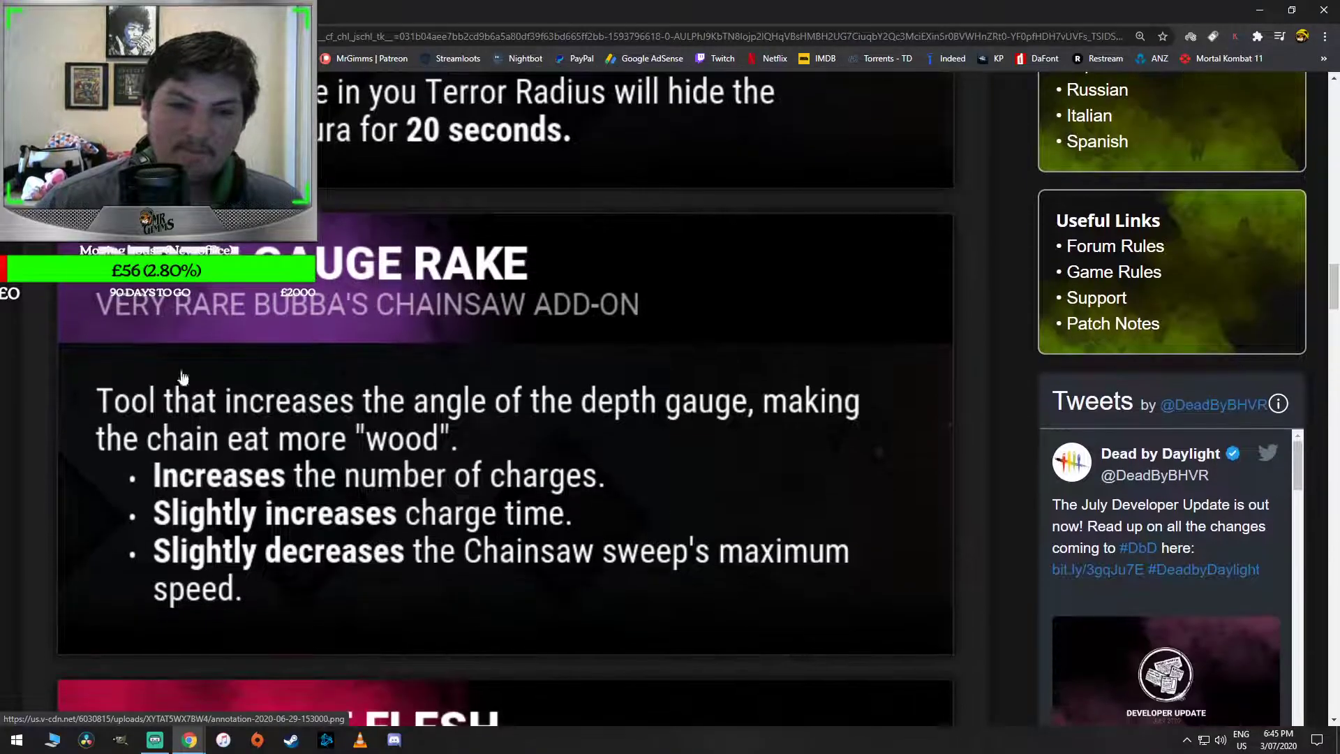
pyautogui.scroll(-3, 183, 377)
pyautogui.scroll(-2, 184, 376)
pyautogui.scroll(-1, 419, 346)
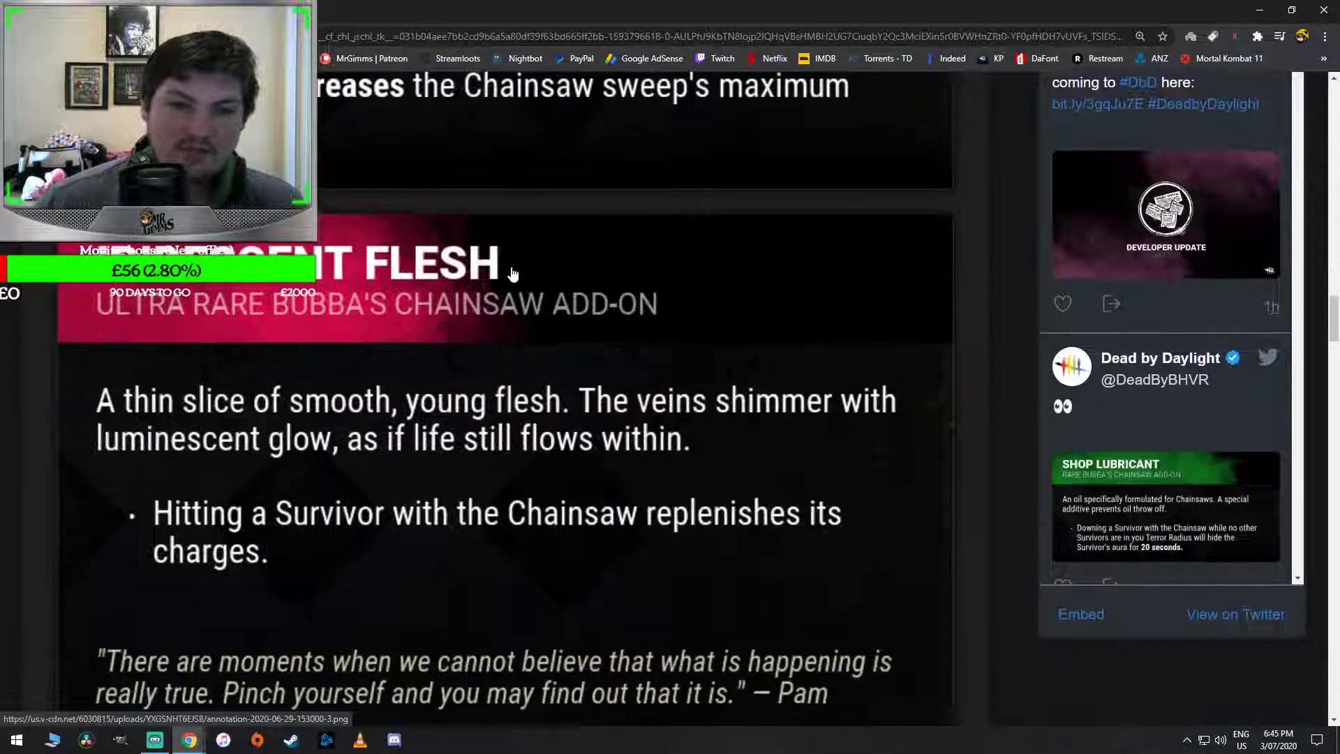
pyautogui.scroll(1, 304, 431)
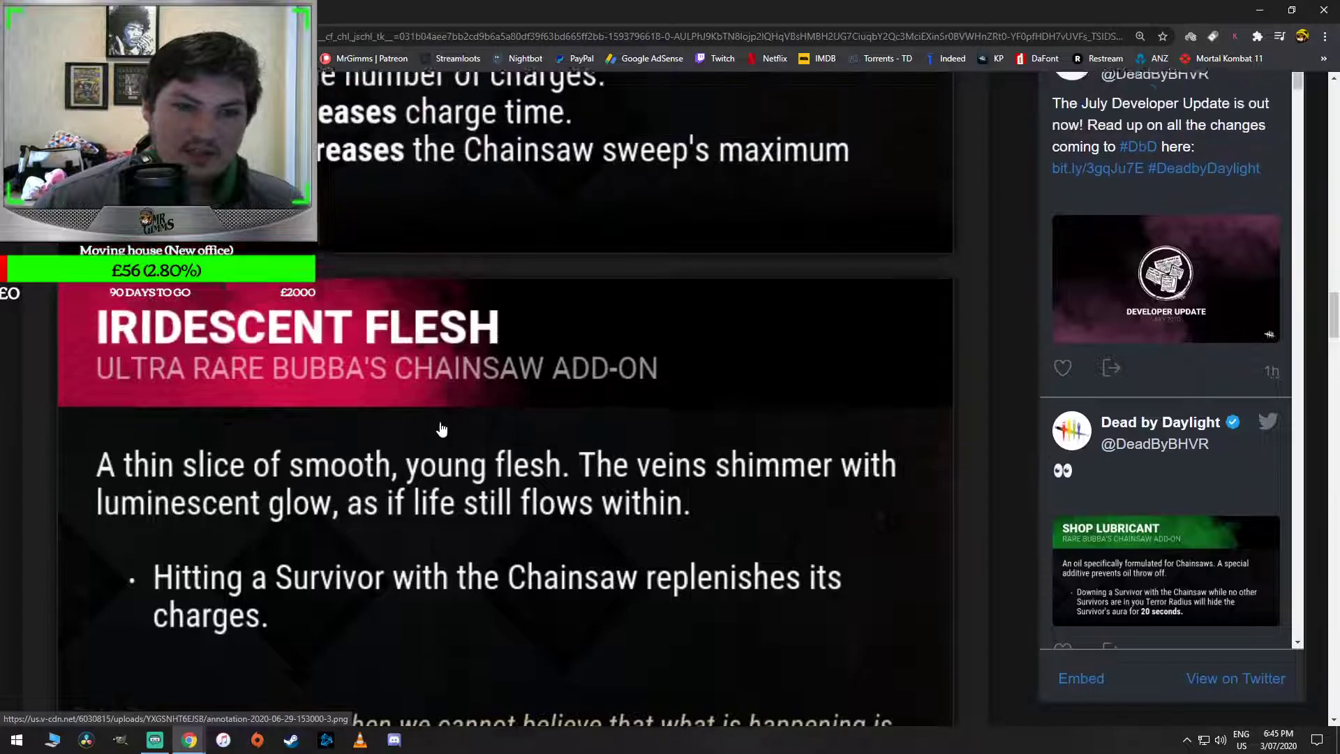
pyautogui.scroll(1, 419, 472)
pyautogui.scroll(-1, 531, 559)
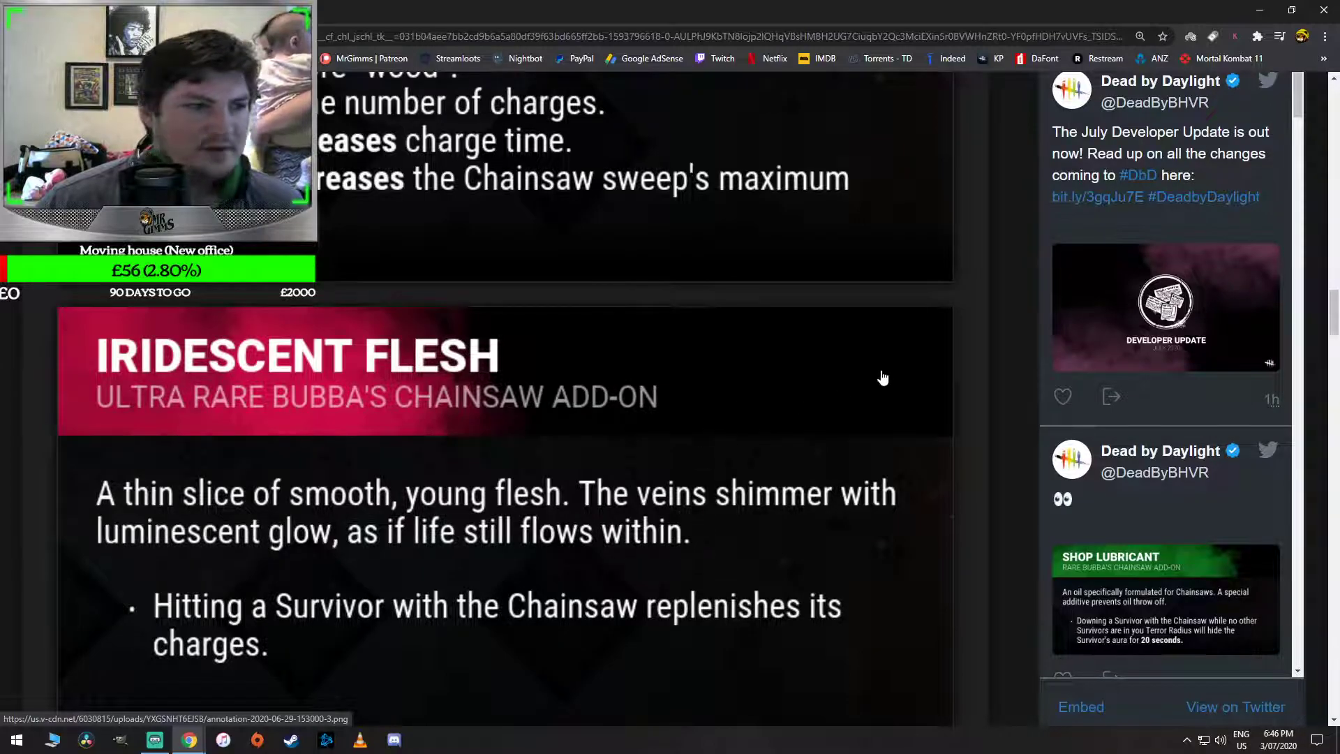
pyautogui.scroll(-3, 843, 358)
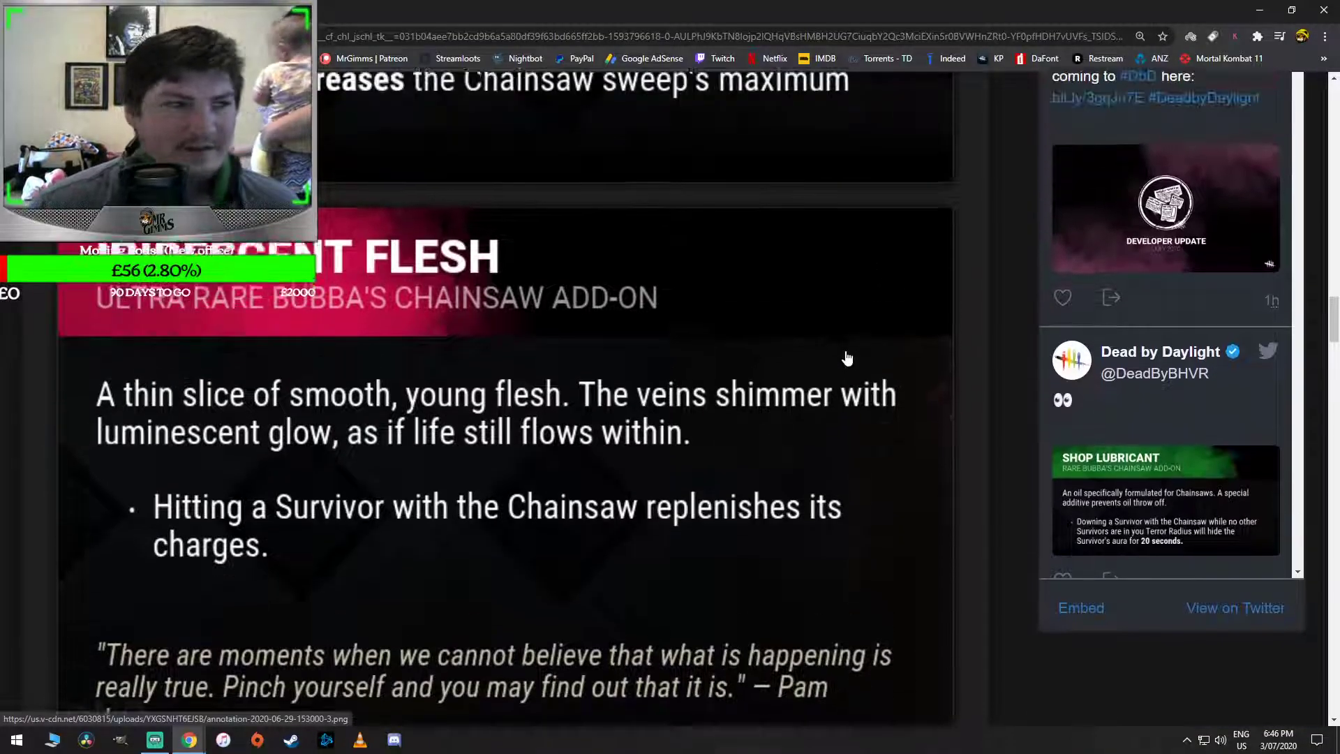
pyautogui.scroll(2, 546, 419)
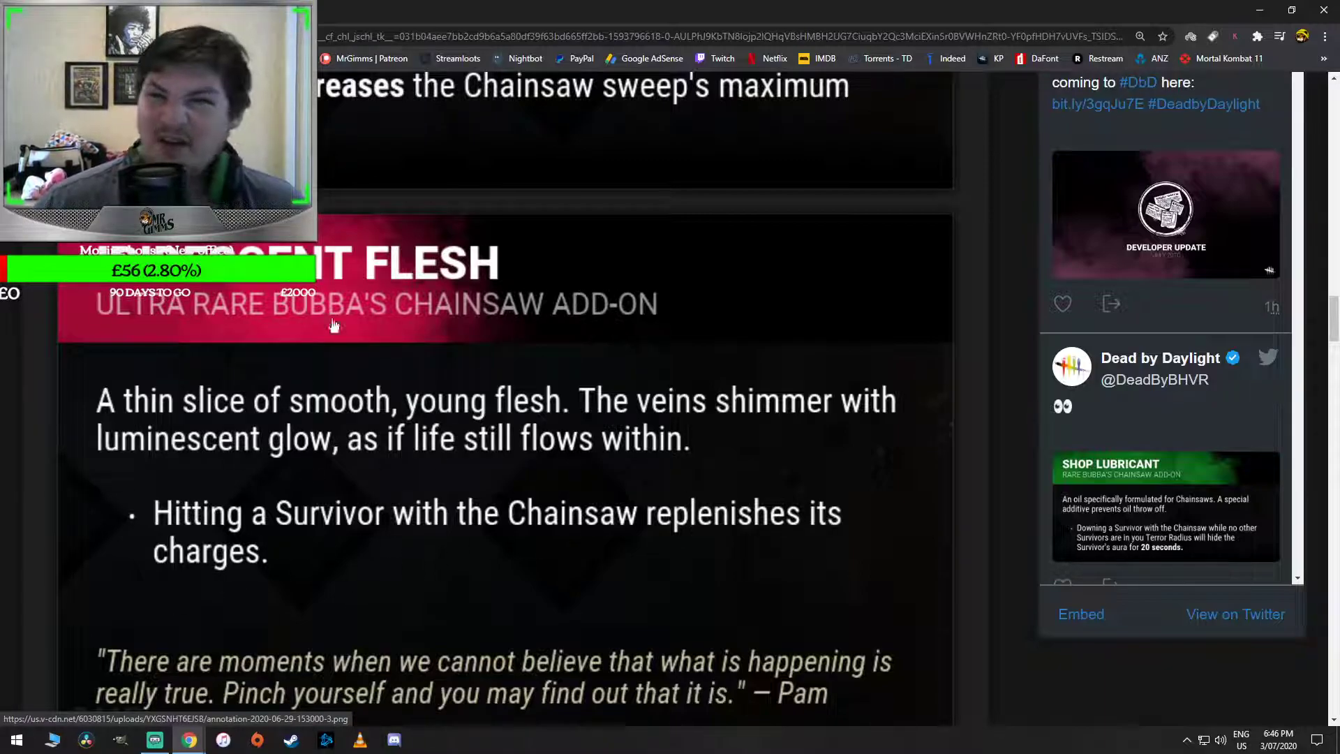
pyautogui.scroll(-3, 446, 361)
pyautogui.scroll(-2, 398, 304)
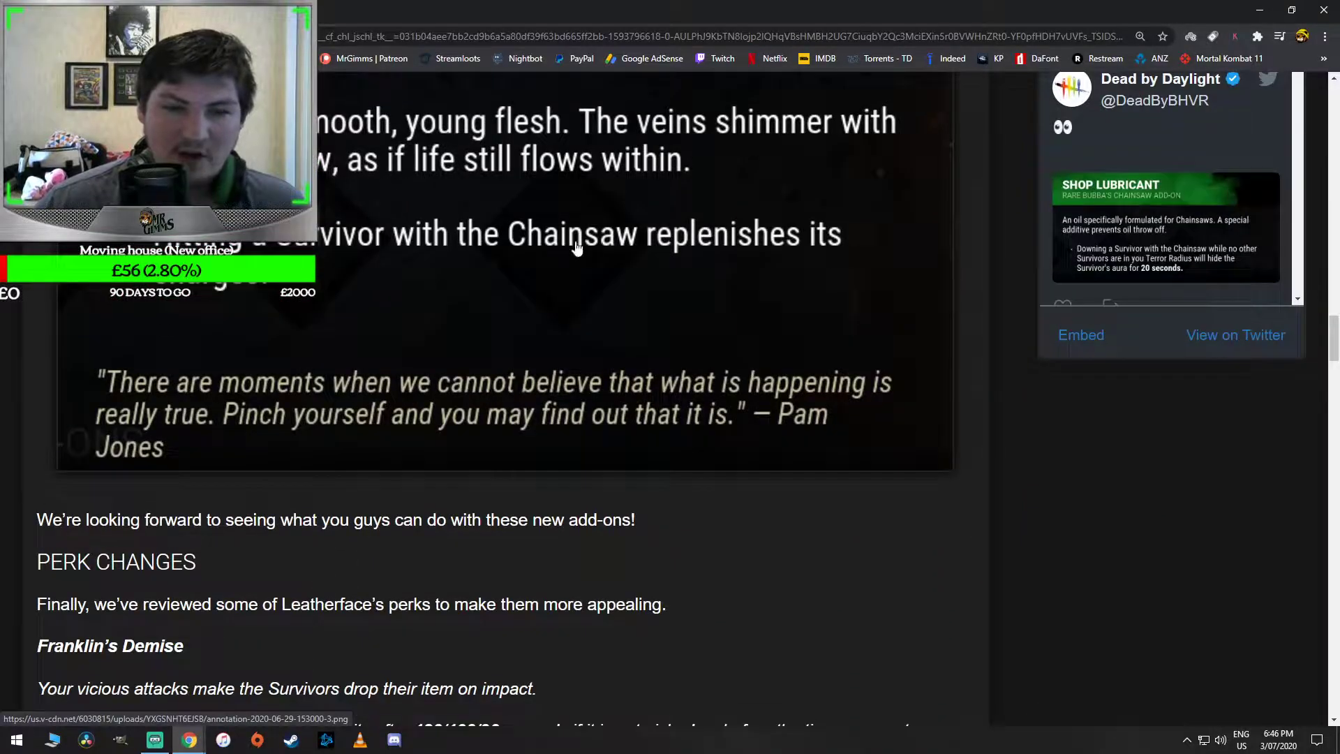
pyautogui.scroll(-1, 576, 248)
pyautogui.scroll(-1, 641, 267)
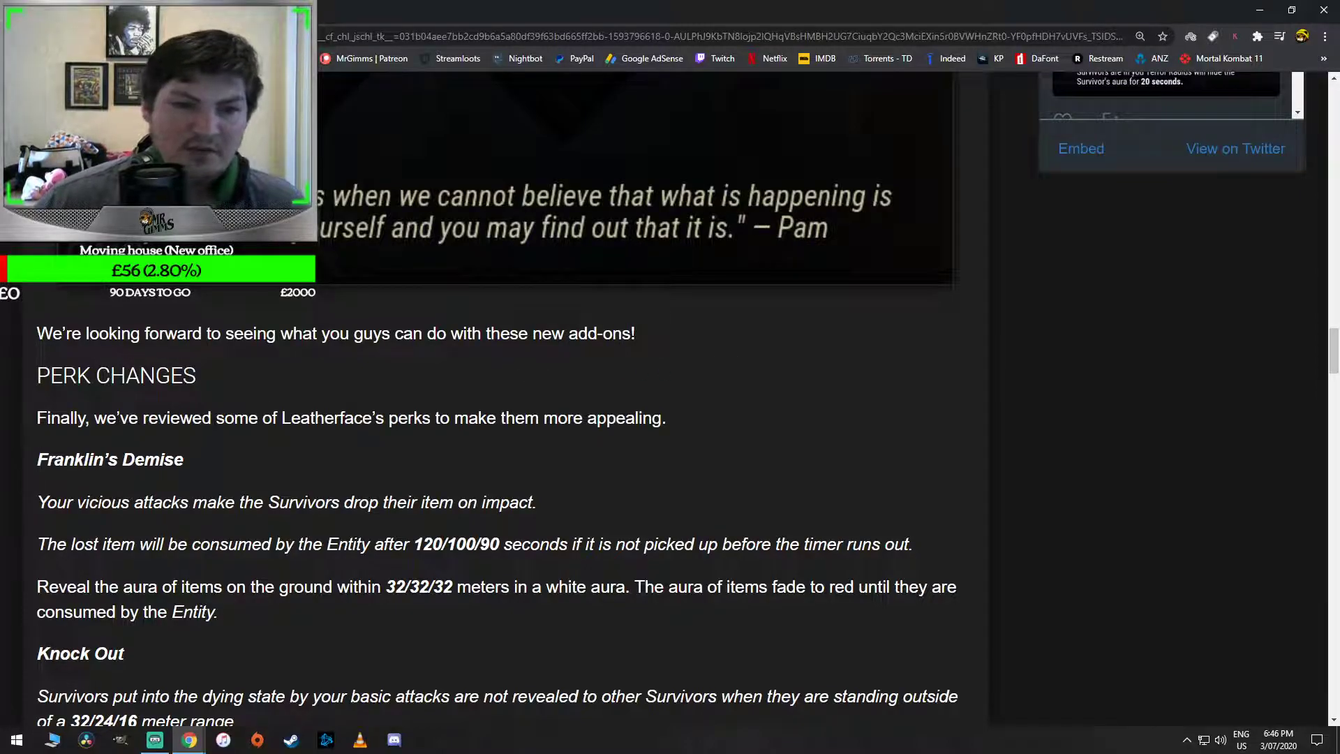
pyautogui.scroll(-1, 567, 437)
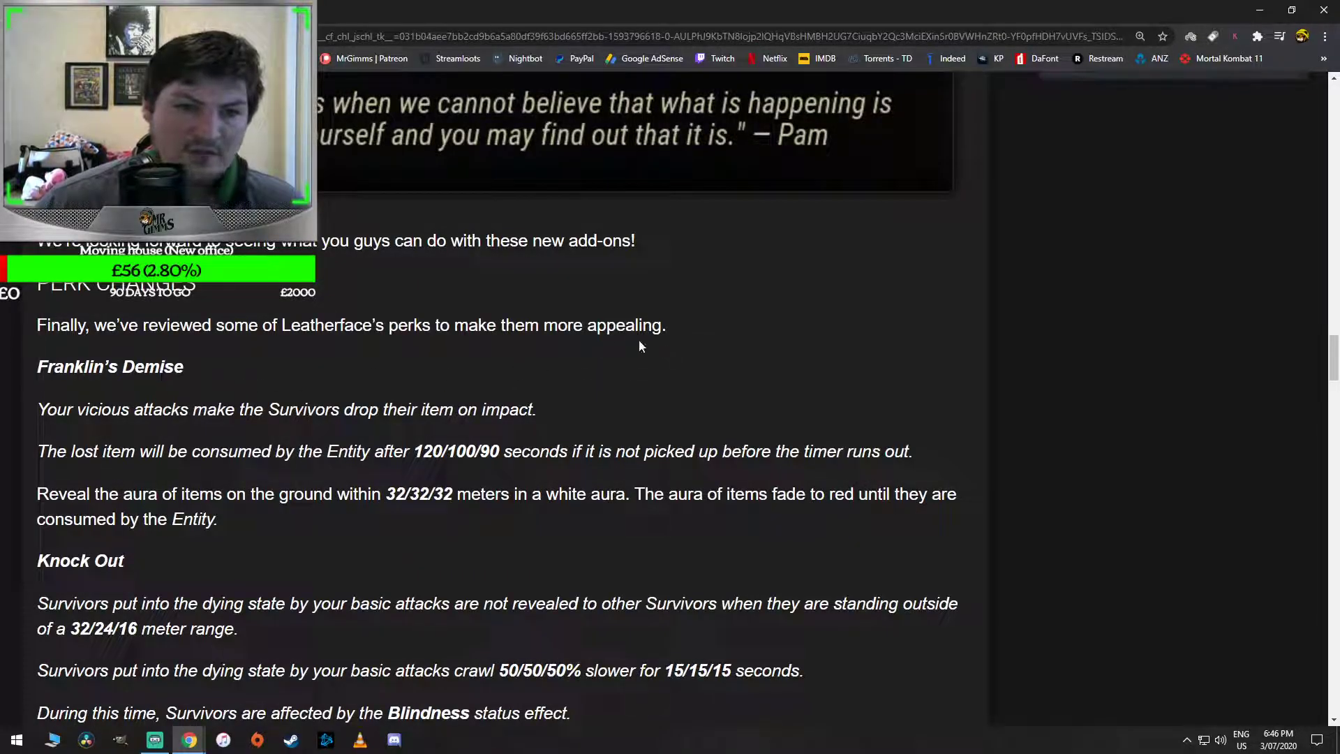
pyautogui.scroll(-1, 639, 347)
pyautogui.scroll(1, 659, 349)
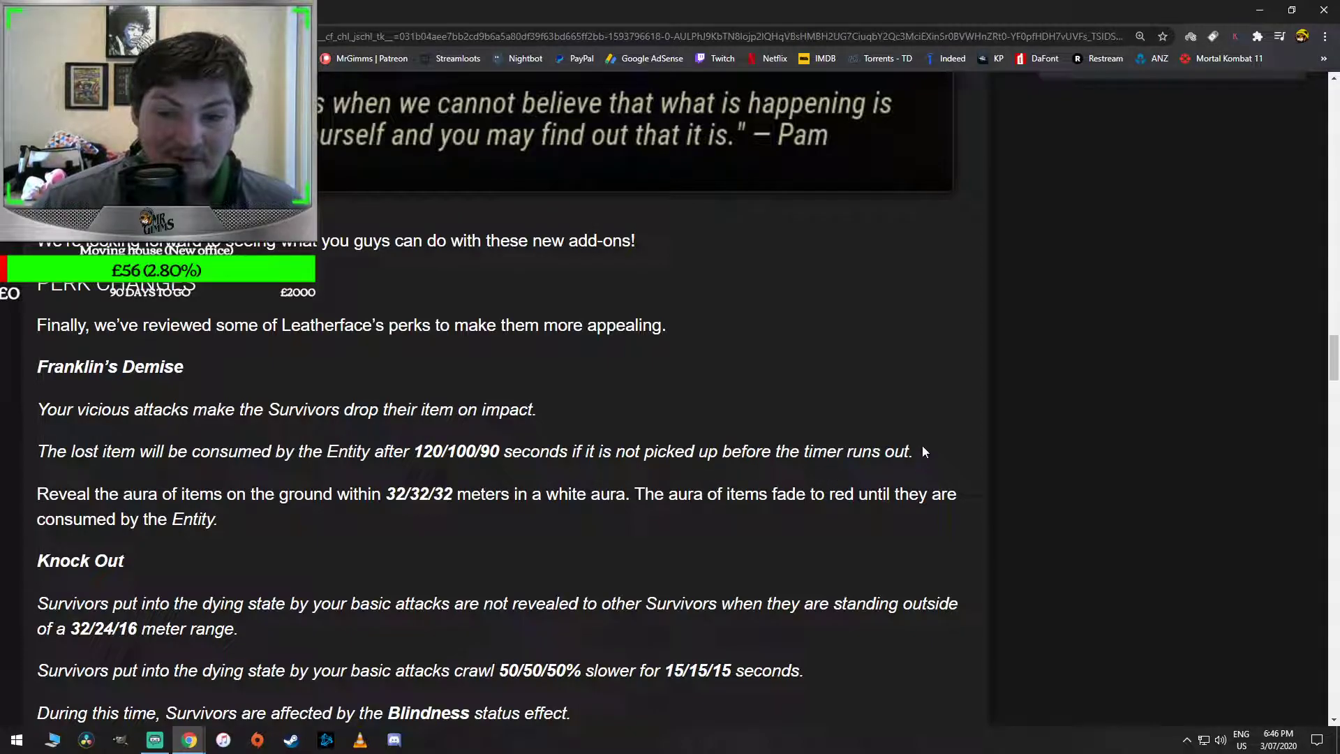
# Highlight the item consumption timer values and the whole Franklin's Demise description while reading
pyautogui.moveTo(923, 451)
pyautogui.mouseDown()
pyautogui.moveTo(368, 463)
pyautogui.moveTo(415, 452)
pyautogui.mouseUp()
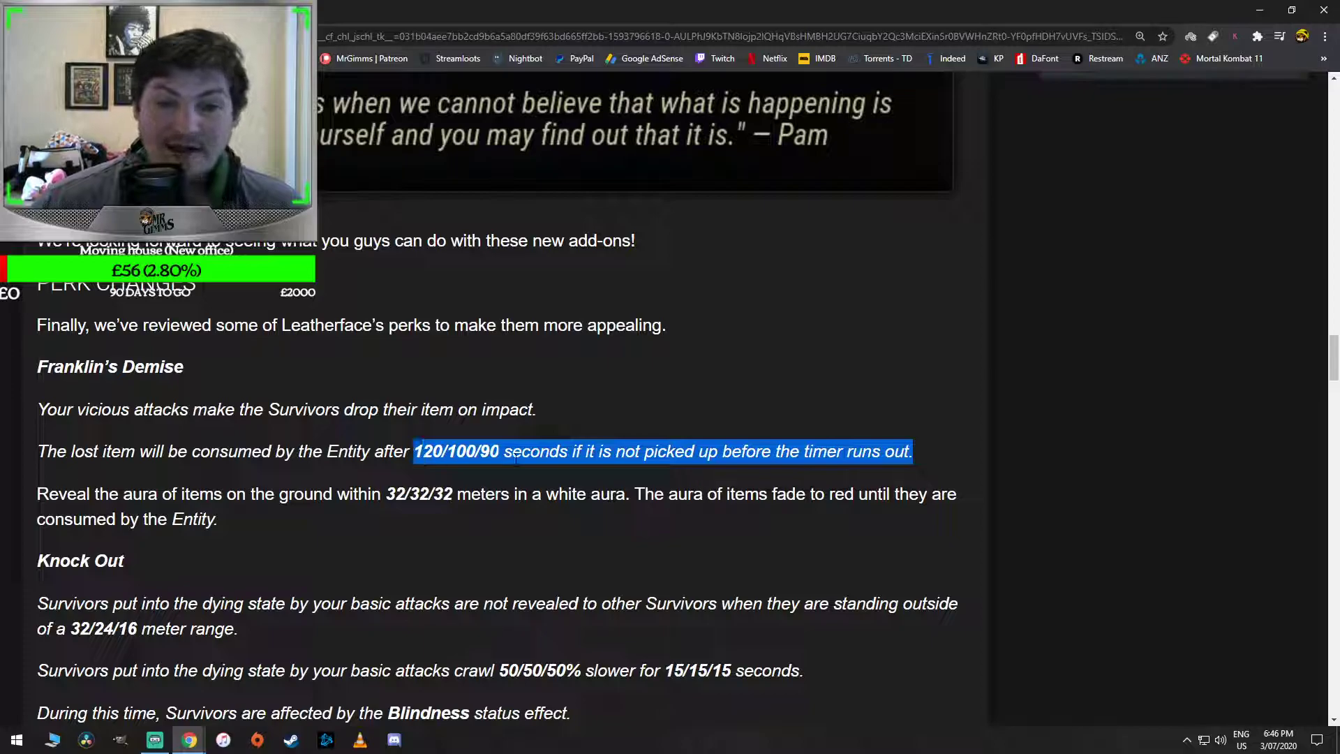
pyautogui.click(920, 381)
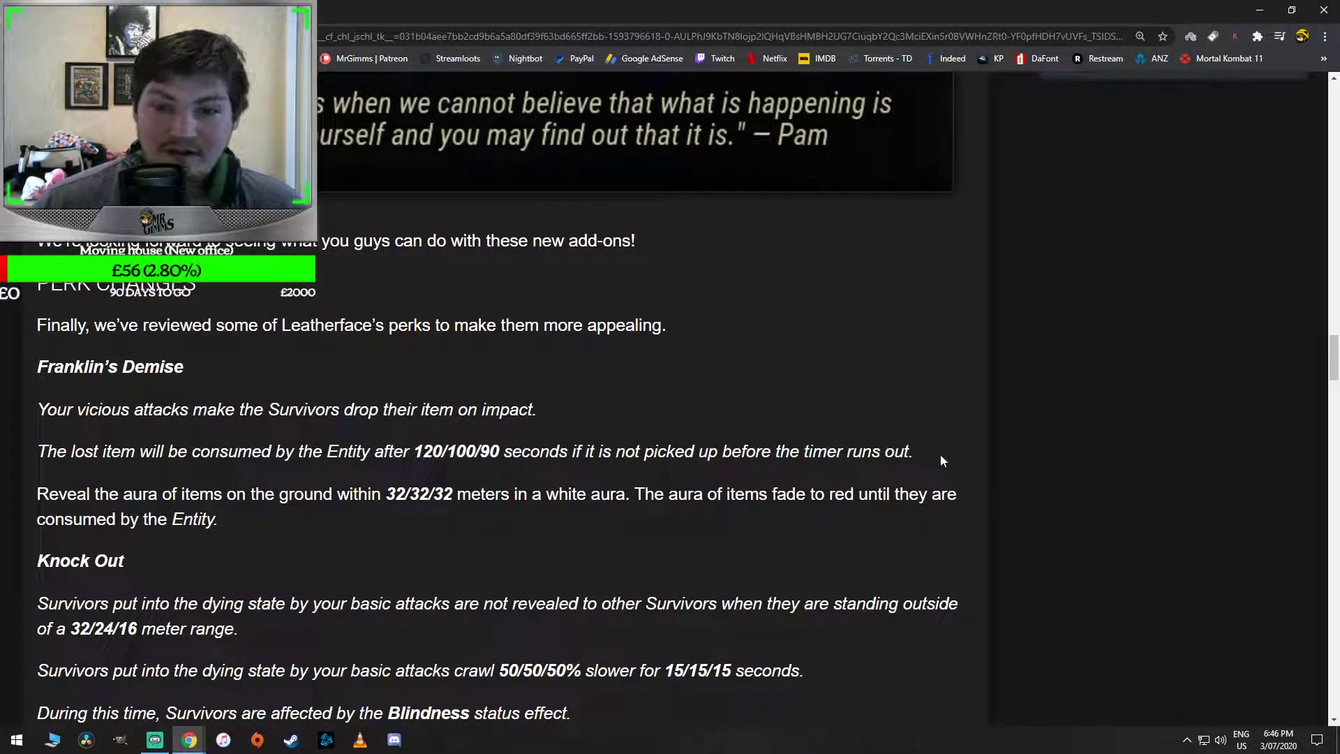
pyautogui.moveTo(917, 451); pyautogui.dragTo(415, 452)
pyautogui.click(130, 486)
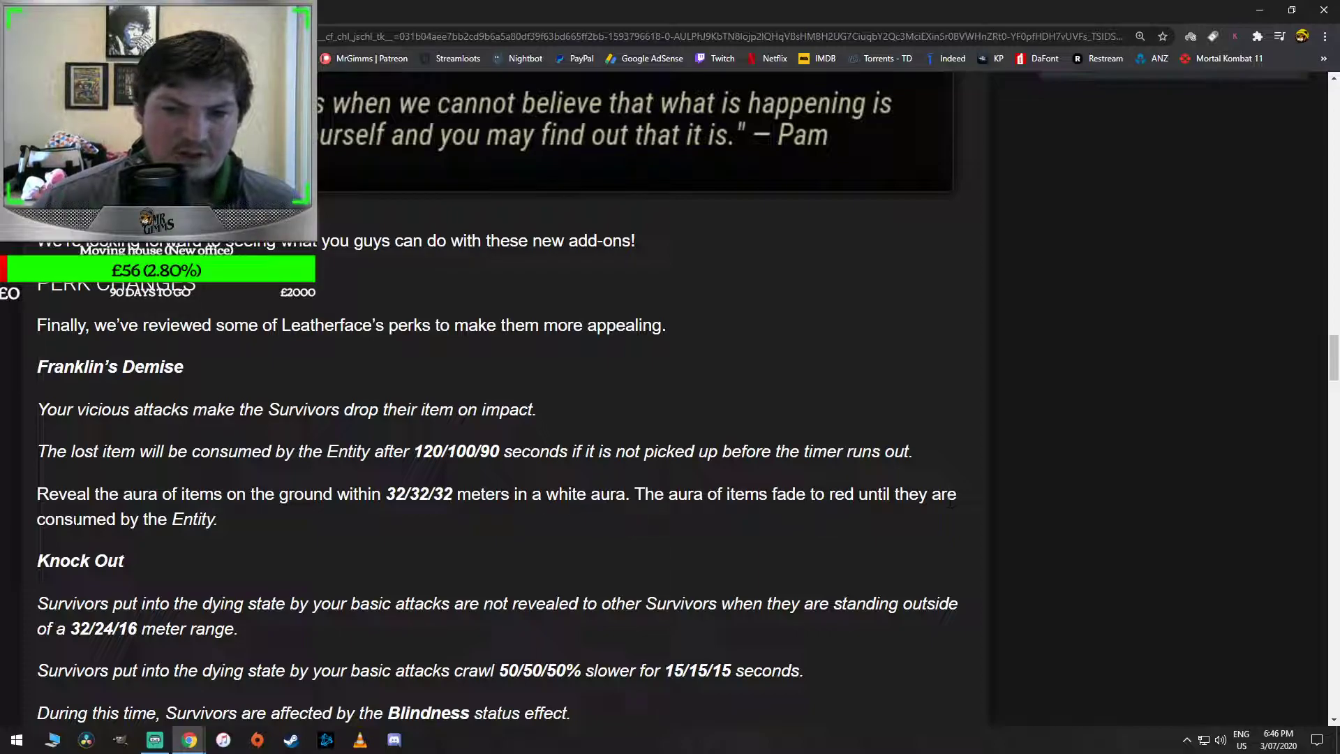
pyautogui.moveTo(239, 539); pyautogui.dragTo(146, 518)
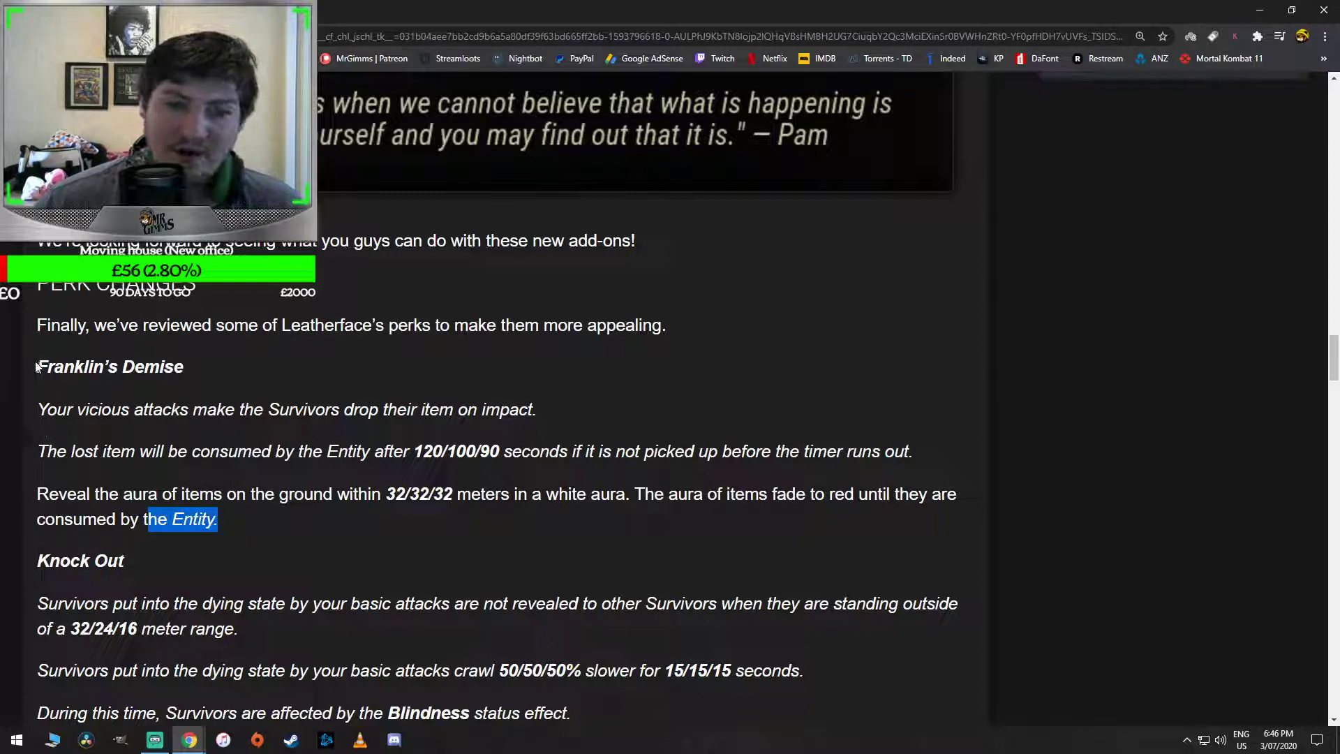
pyautogui.moveTo(37, 366); pyautogui.dragTo(425, 511)
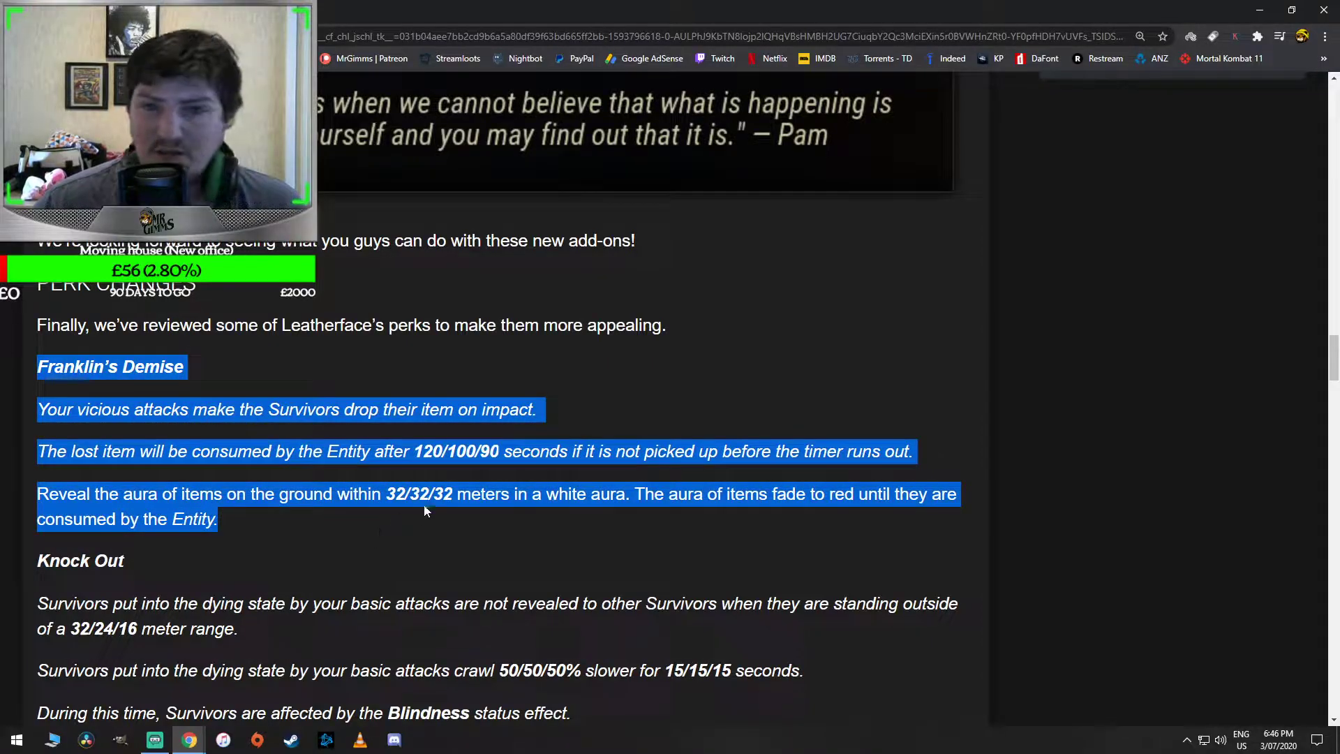
pyautogui.scroll(-2, 425, 510)
pyautogui.scroll(-1, 516, 469)
pyautogui.click(124, 410)
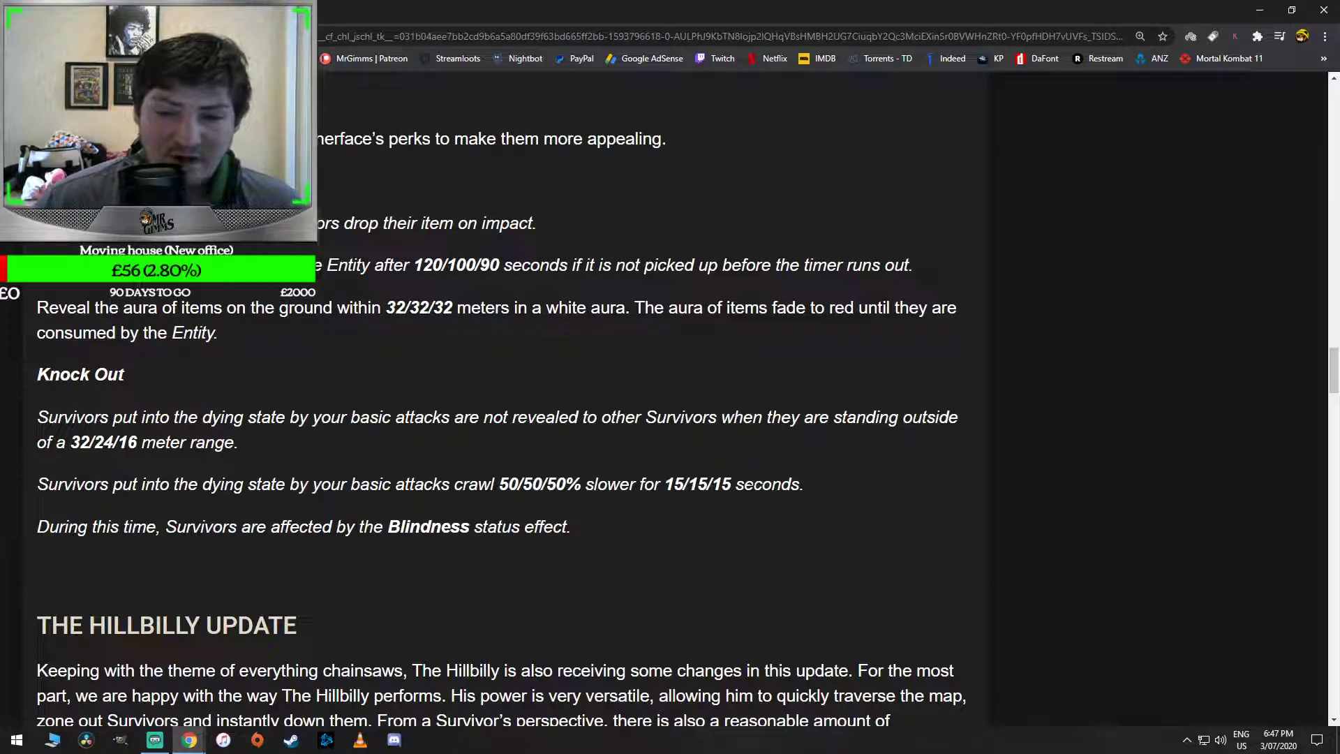
# Highlight the Knock Out crawl 50/50/50% slowdown line and the Blindness status effect sentence
pyautogui.moveTo(804, 483); pyautogui.dragTo(522, 484)
pyautogui.moveTo(36, 527); pyautogui.dragTo(89, 527)
pyautogui.moveTo(806, 484); pyautogui.dragTo(54, 484)
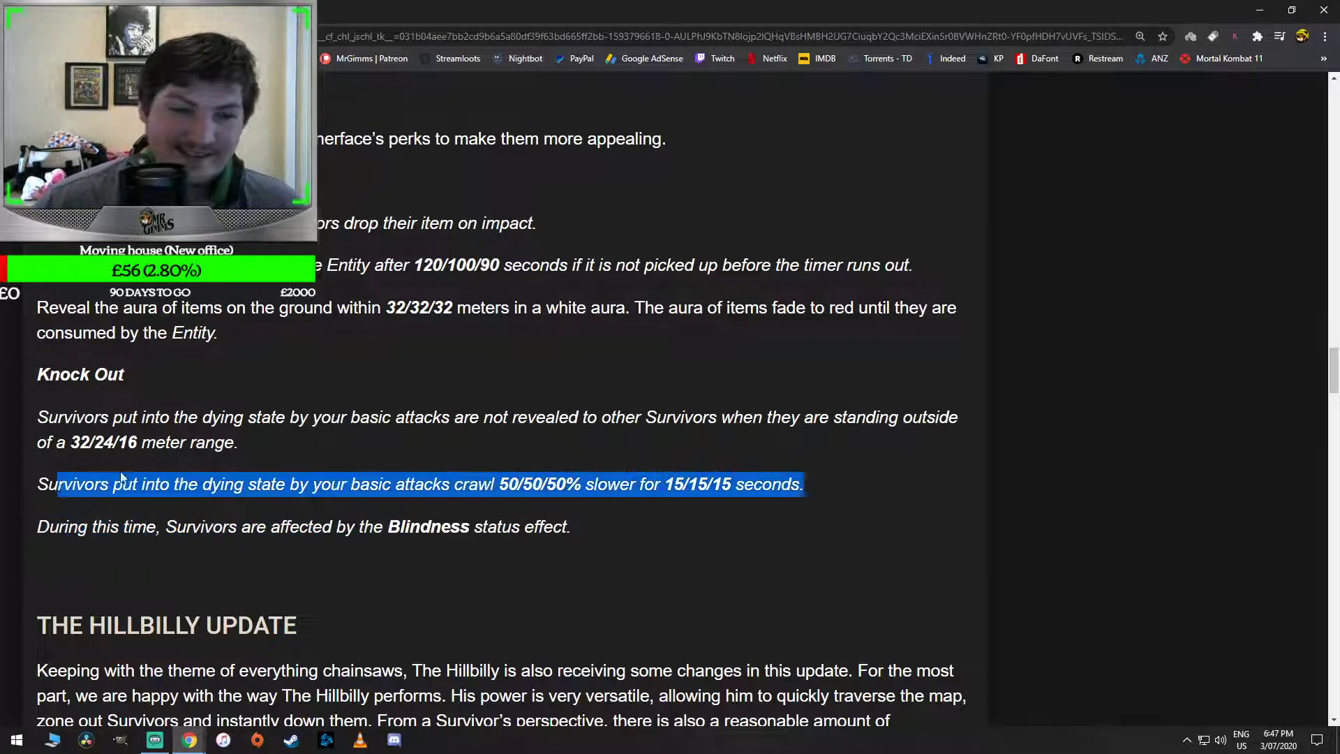
pyautogui.click(32, 436)
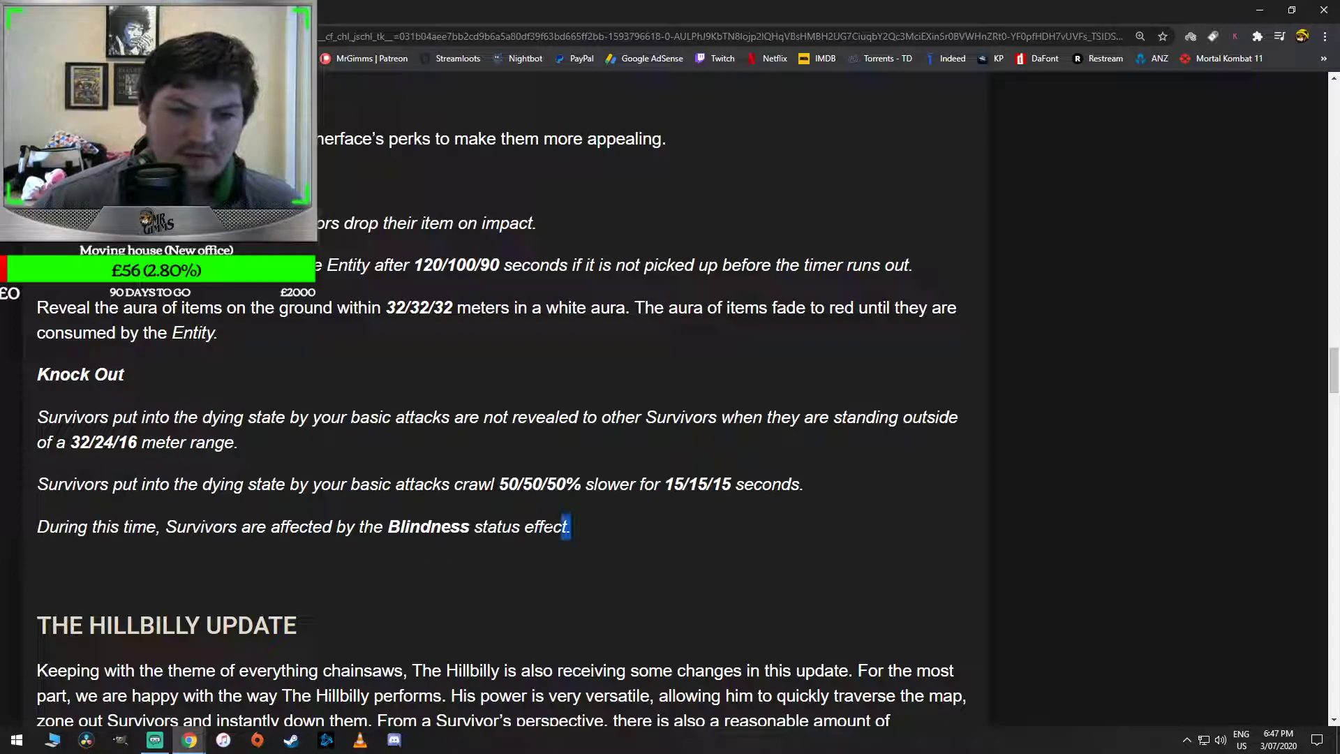
pyautogui.moveTo(571, 527); pyautogui.dragTo(42, 474)
pyautogui.click(68, 392)
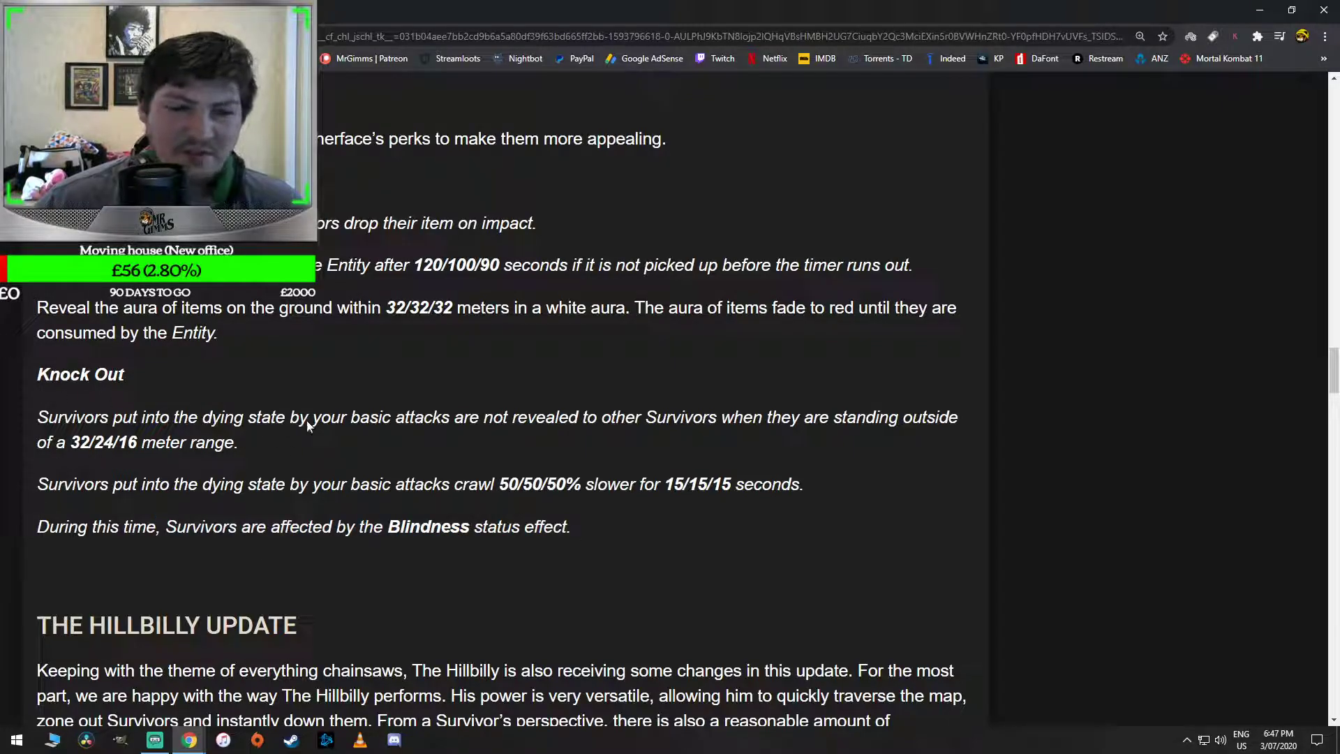
pyautogui.scroll(-1, 309, 424)
pyautogui.scroll(-2, 597, 341)
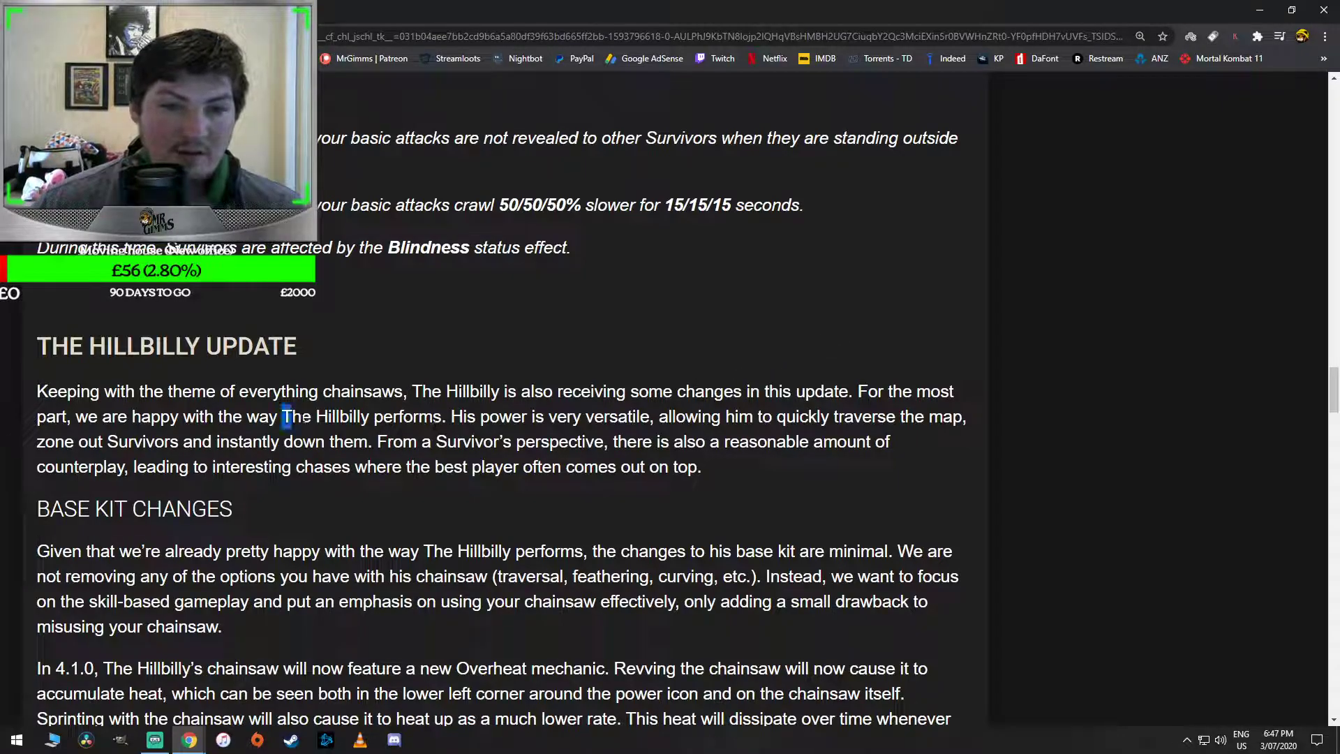
# Highlight the phrase 'we are happy with the way The Hillbilly performs' while reading the update
pyautogui.moveTo(283, 417); pyautogui.dragTo(442, 417)
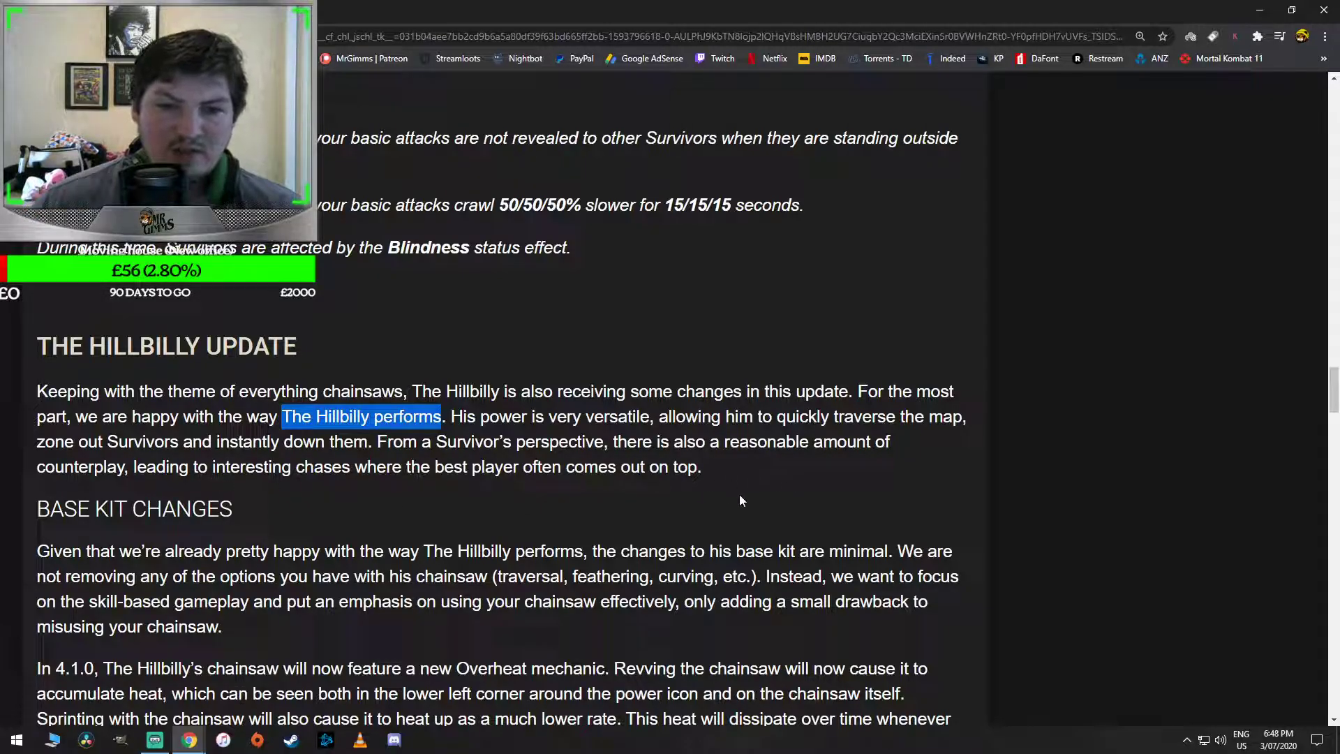
pyautogui.scroll(-1, 825, 455)
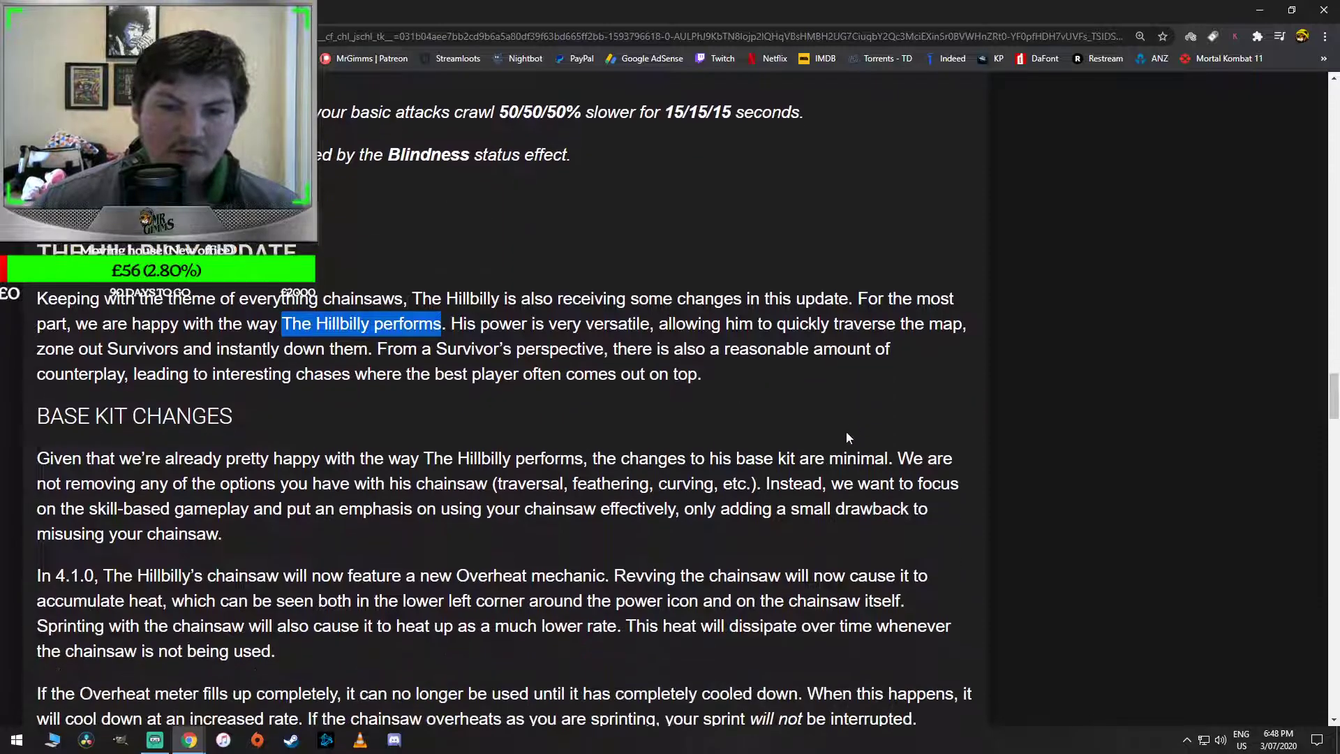
pyautogui.scroll(-1, 879, 399)
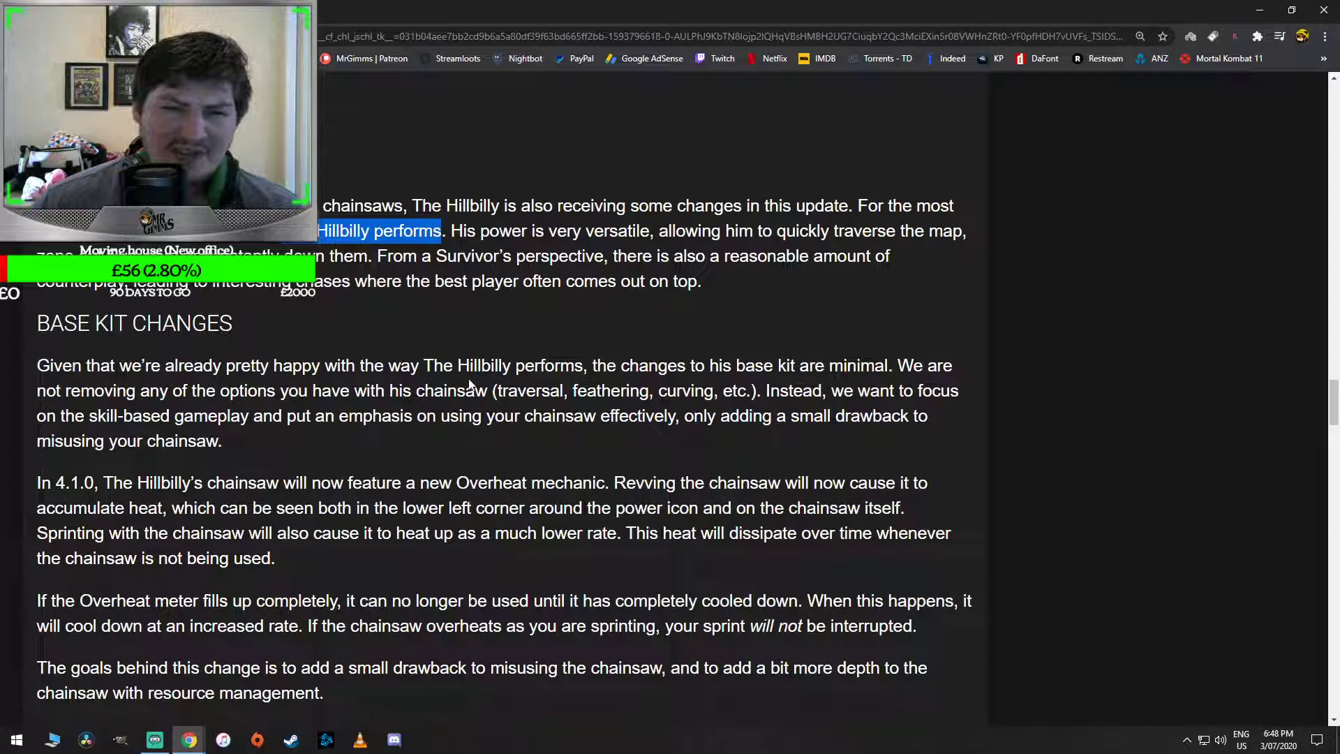
pyautogui.scroll(-1, 372, 449)
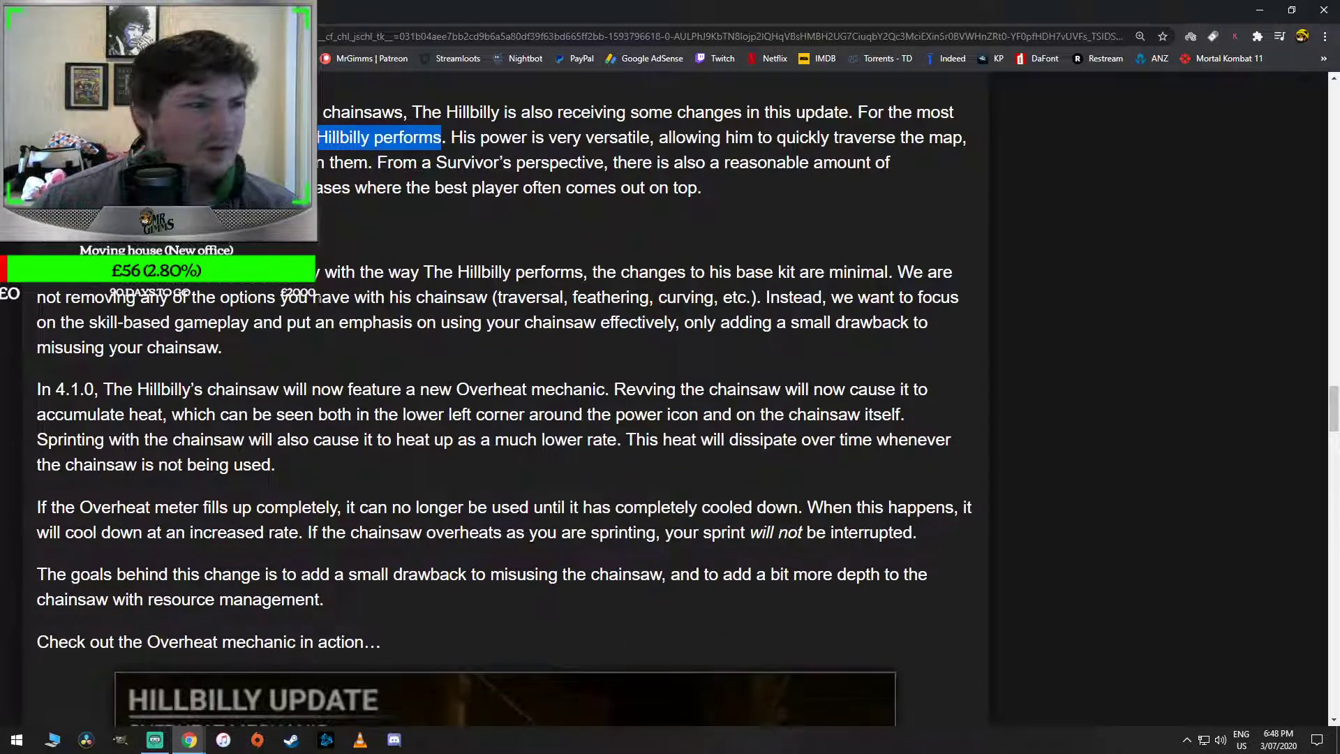
pyautogui.scroll(2, 372, 449)
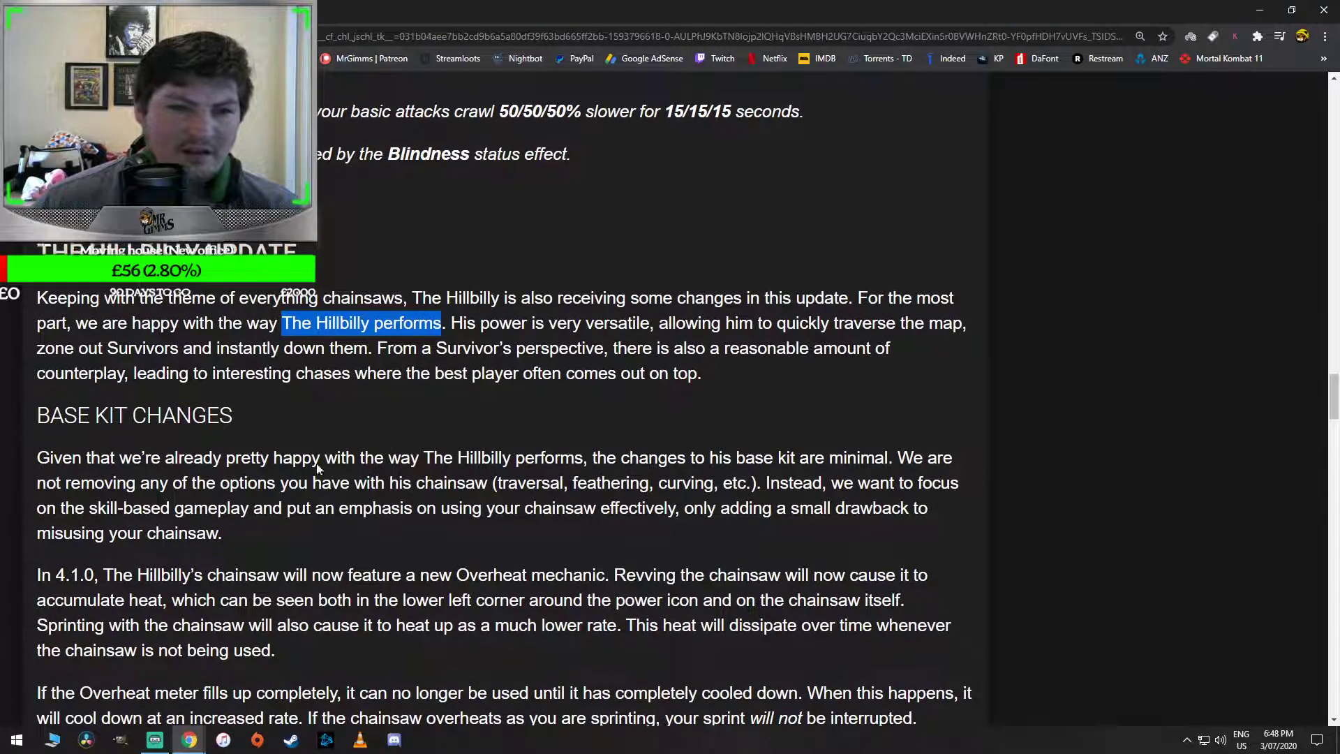
pyautogui.scroll(-1, 303, 471)
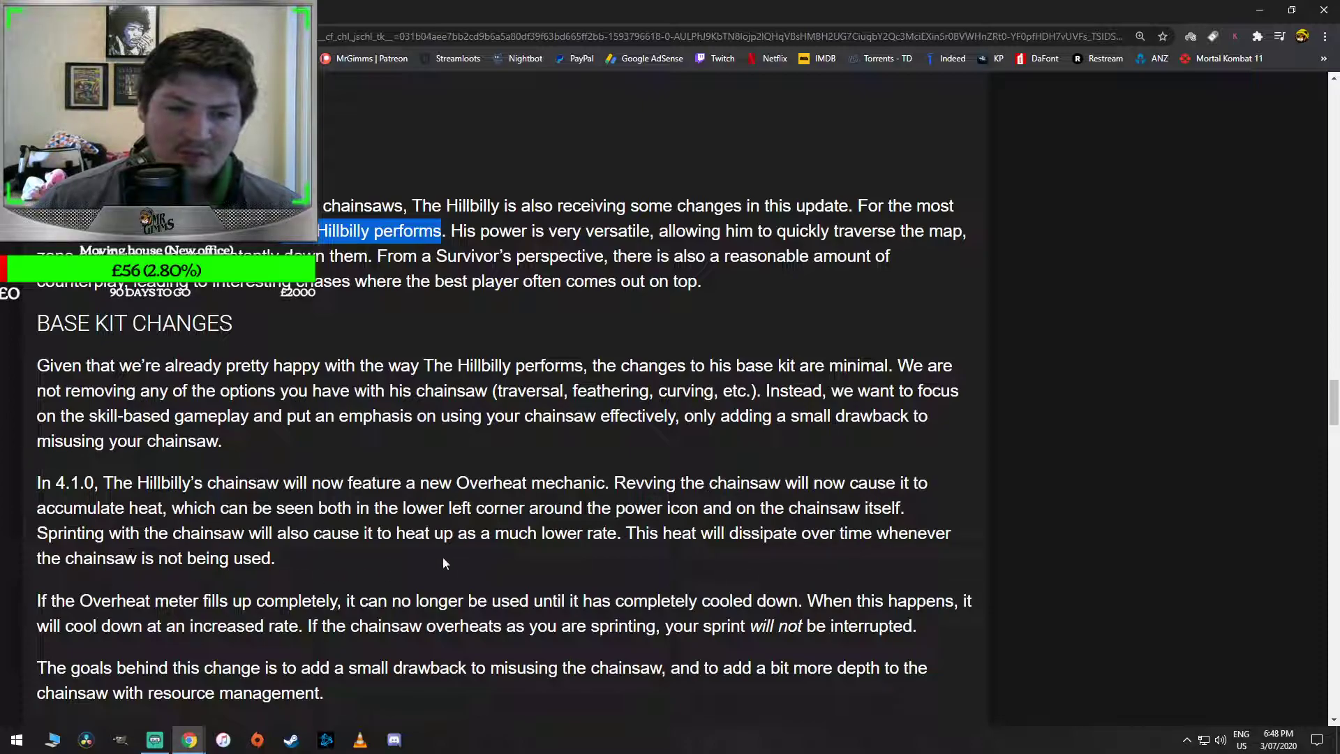
pyautogui.scroll(-2, 442, 557)
pyautogui.scroll(2, 549, 334)
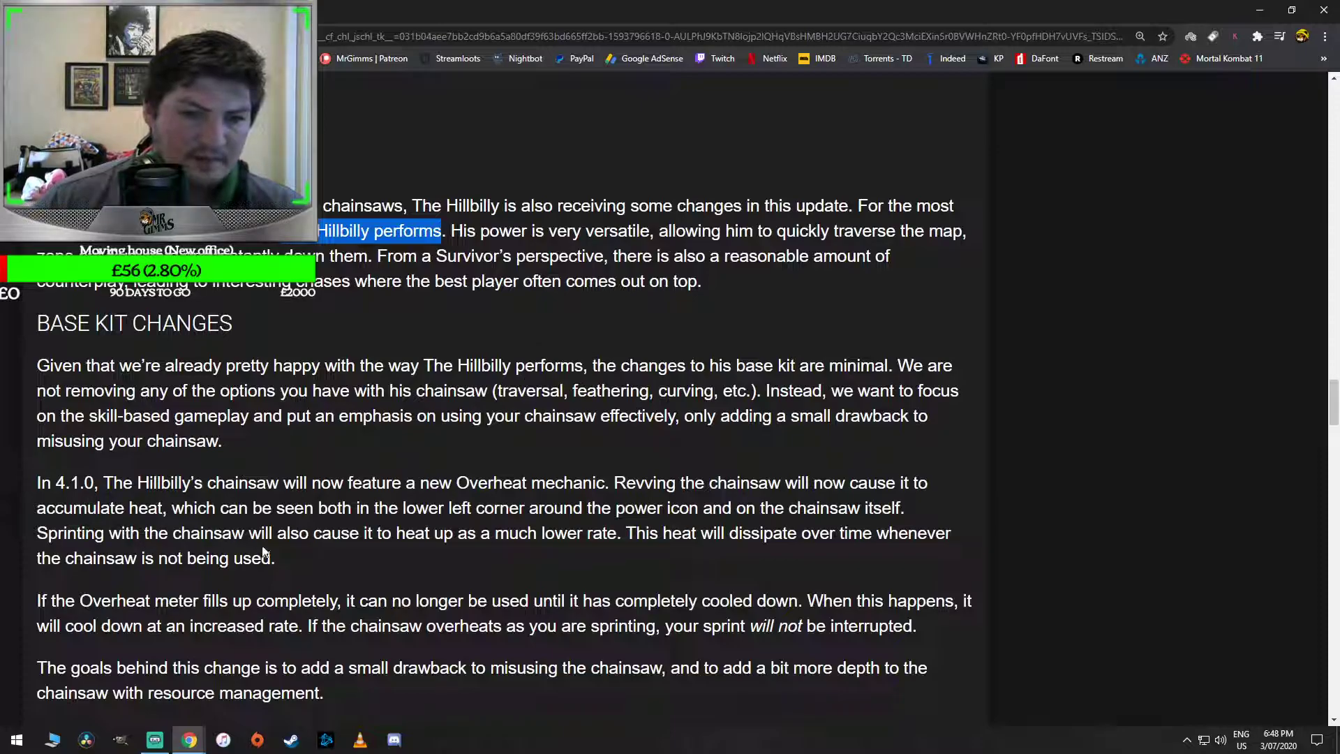
pyautogui.scroll(2, 380, 311)
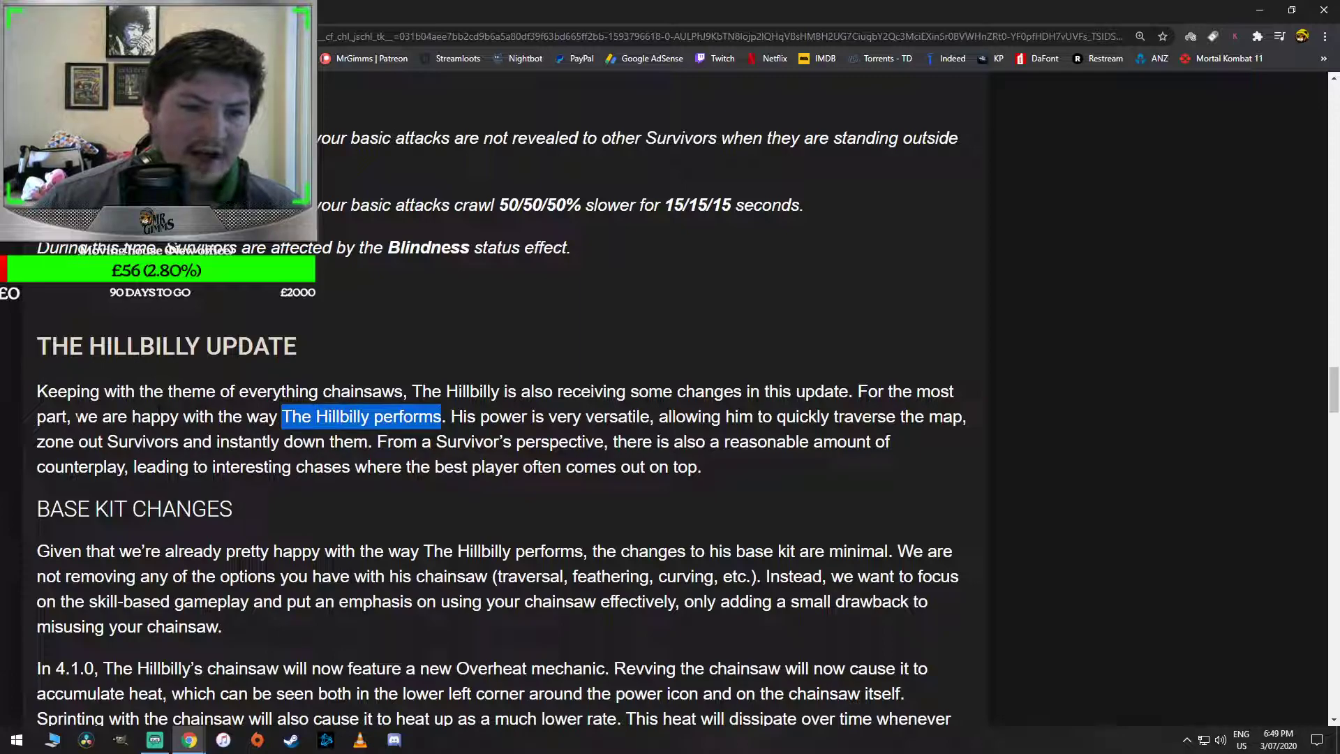
pyautogui.moveTo(75, 416); pyautogui.dragTo(446, 417)
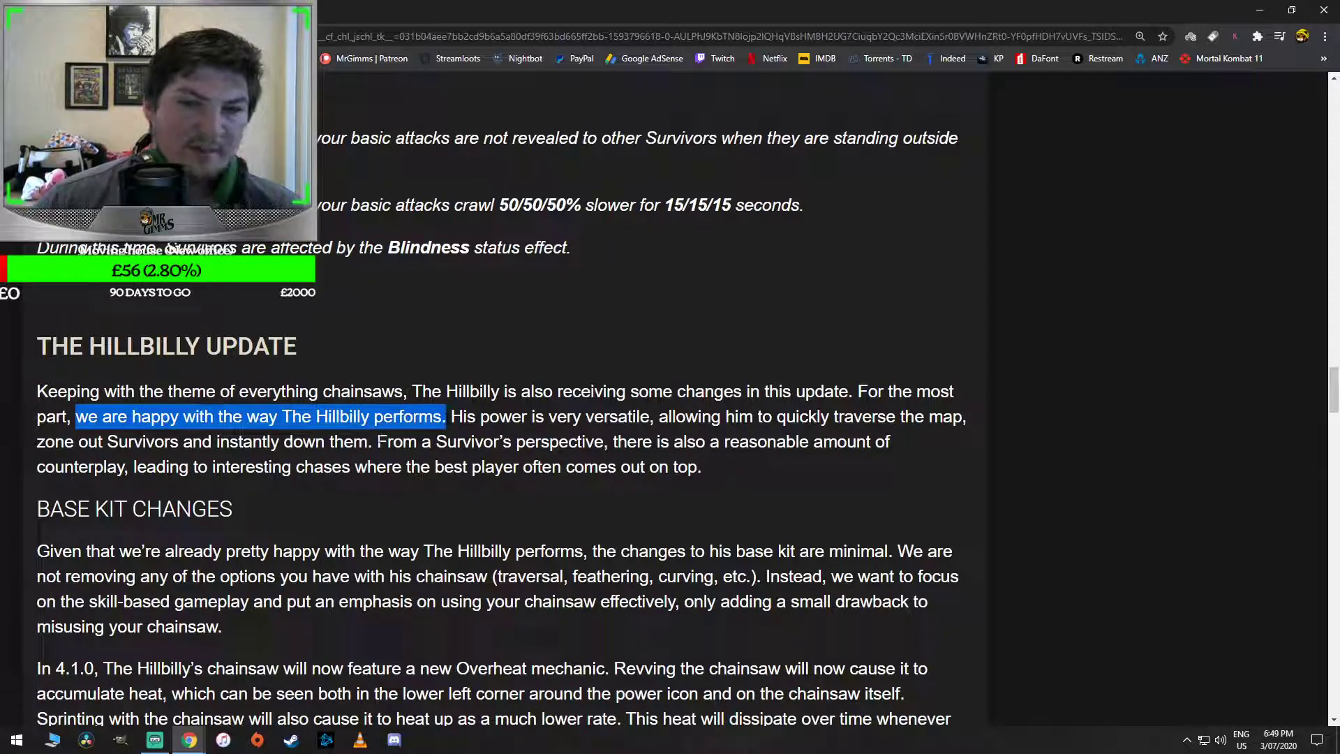
pyautogui.scroll(-2, 477, 365)
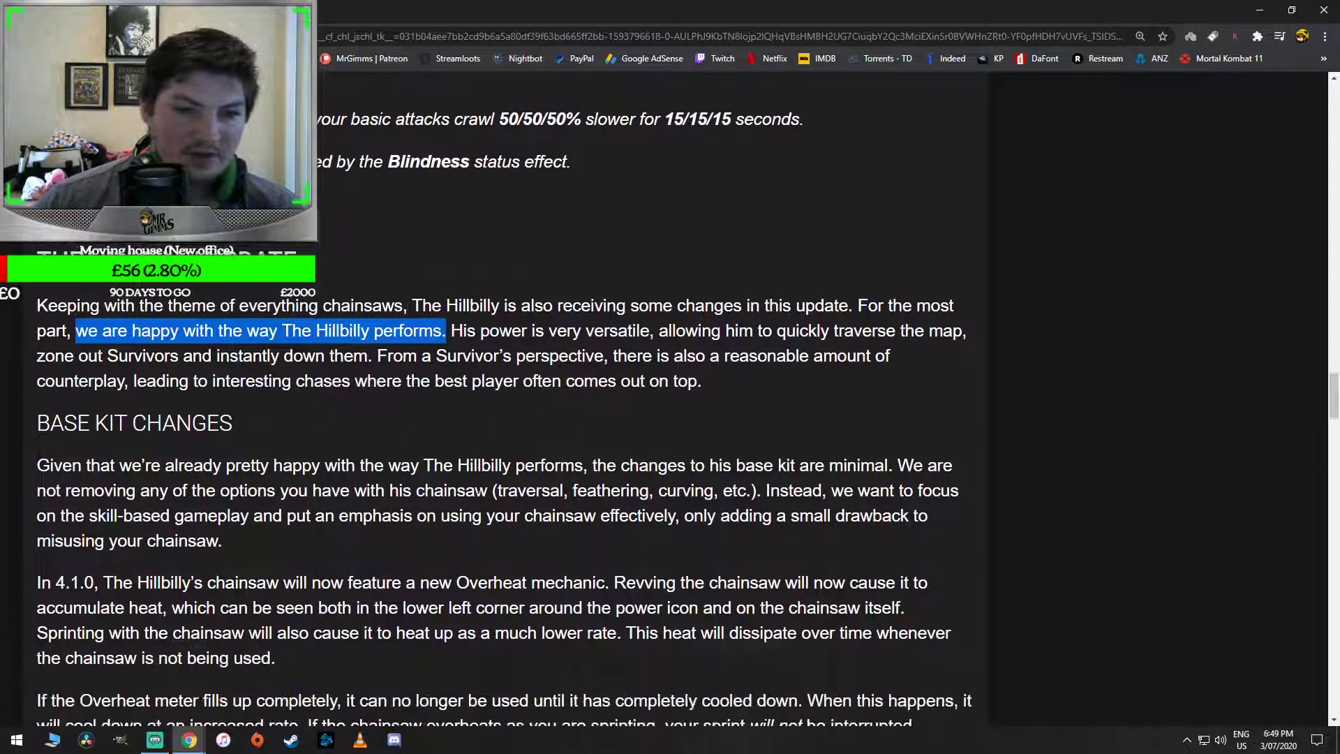
pyautogui.scroll(-2, 478, 366)
pyautogui.scroll(-1, 489, 358)
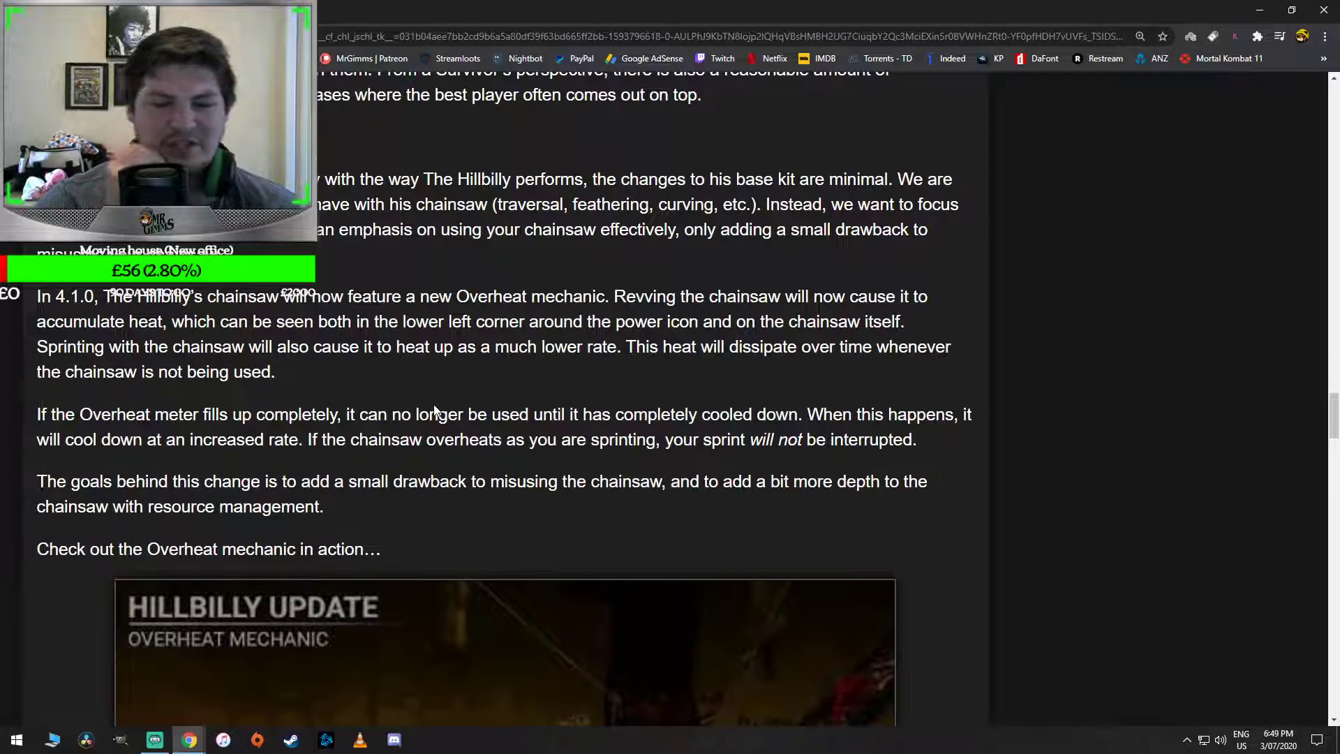
pyautogui.scroll(-1, 564, 279)
pyautogui.scroll(5, 582, 303)
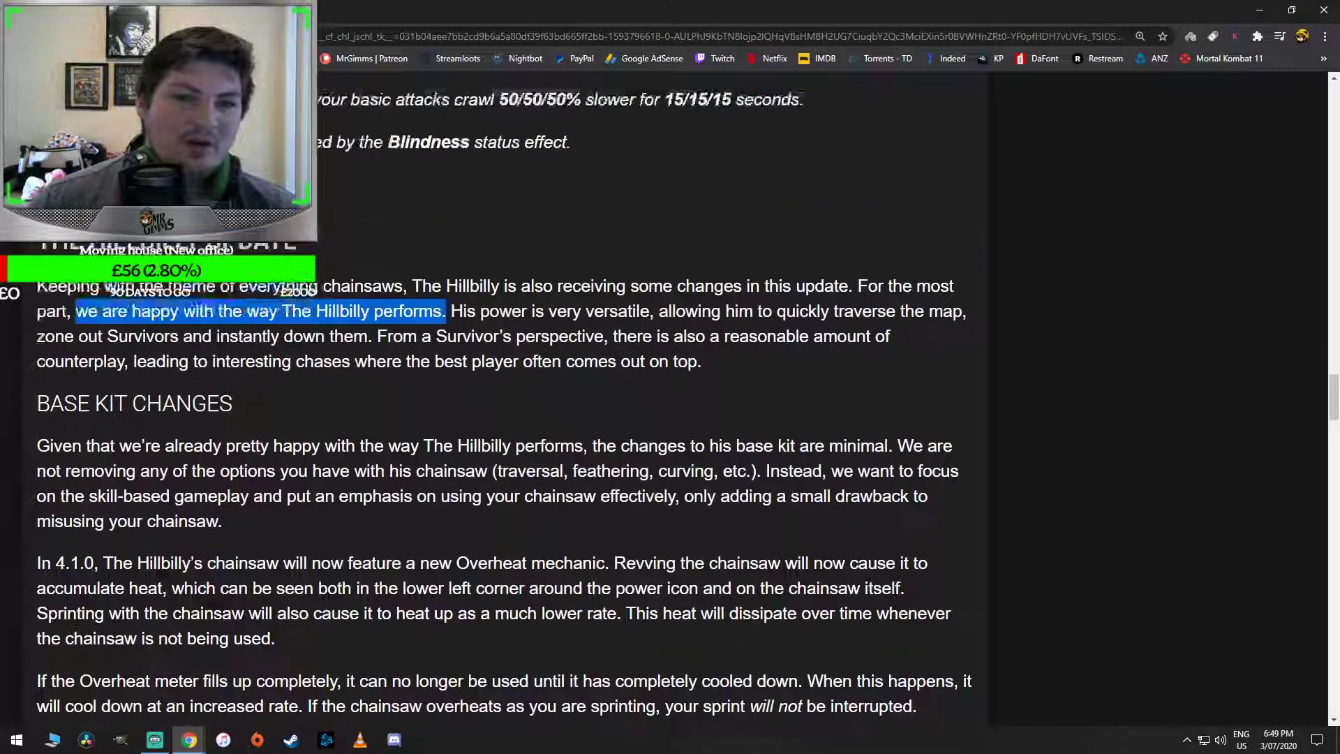
pyautogui.scroll(2, 582, 303)
# Clear the selection, play the Hillbilly Overheat mechanic video and pause it at 1:09
pyautogui.click(141, 492)
pyautogui.scroll(-1, 510, 512)
pyautogui.scroll(-4, 510, 512)
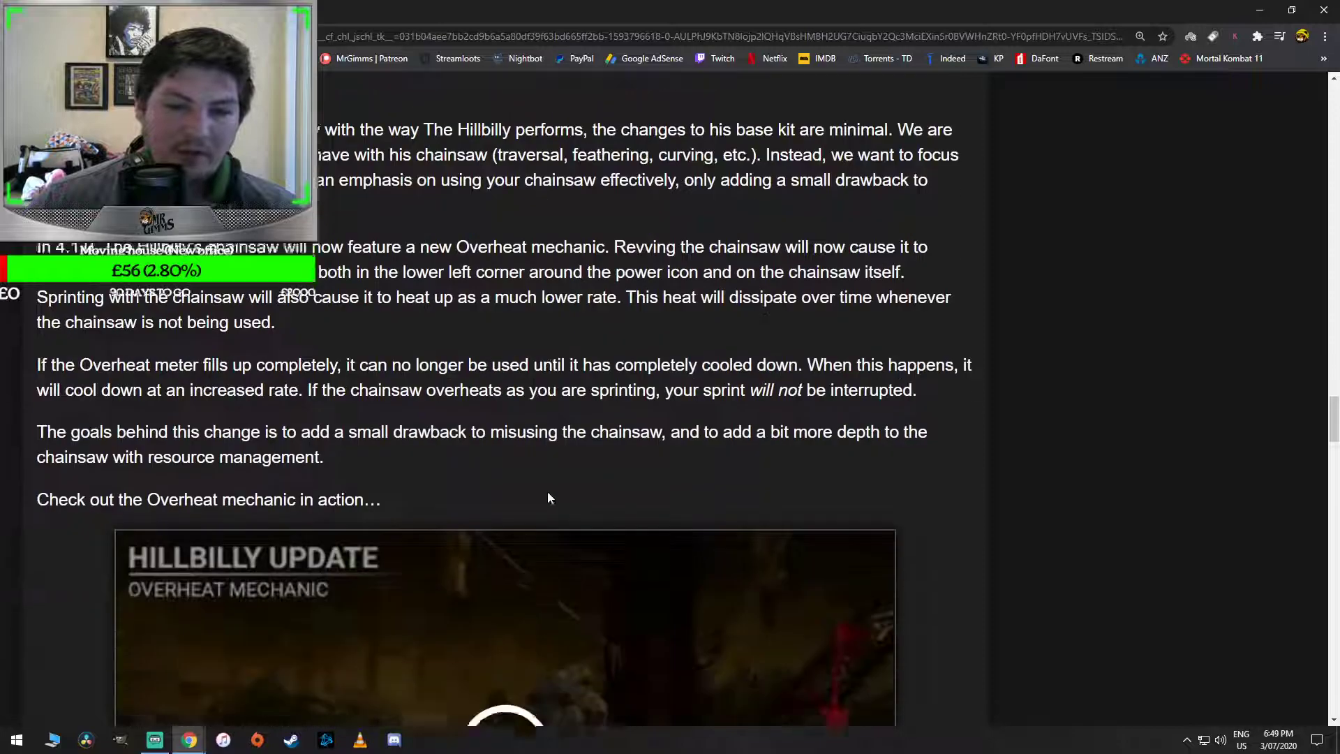
pyautogui.scroll(-3, 547, 490)
pyautogui.scroll(-2, 587, 315)
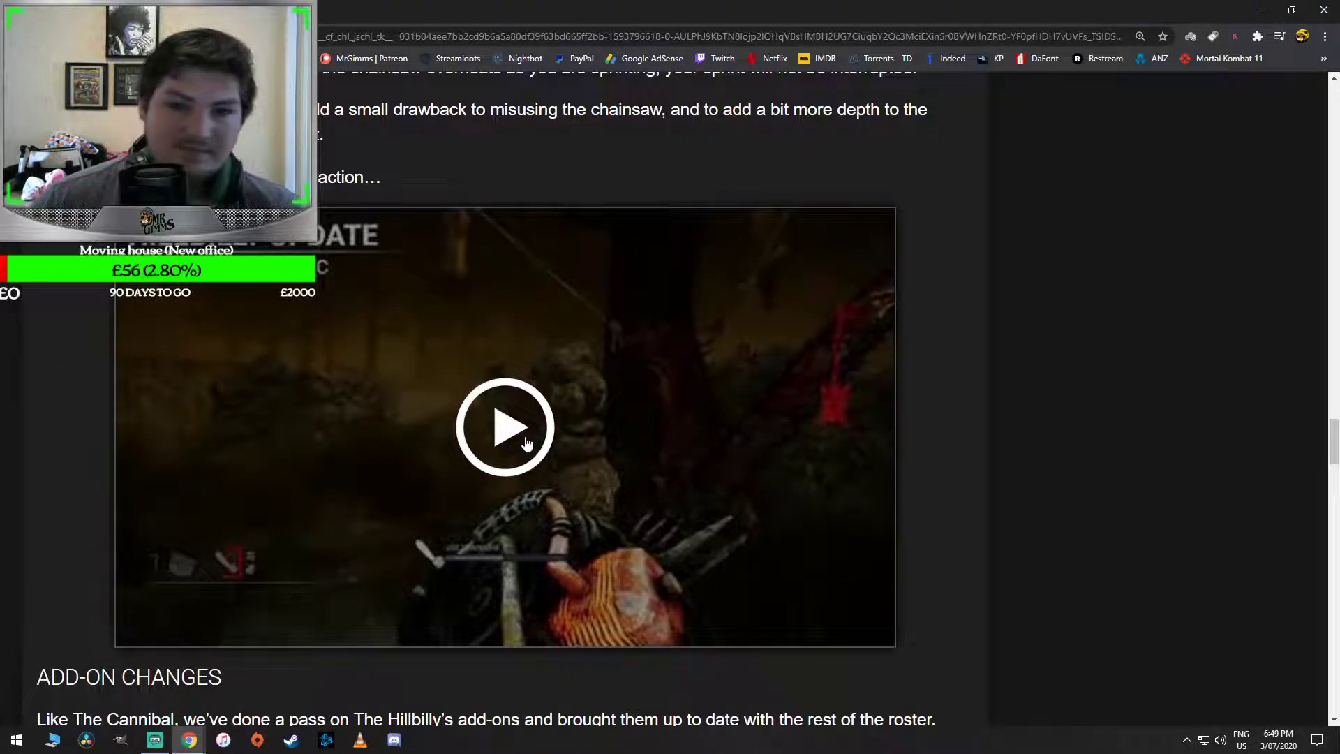
pyautogui.click(503, 453)
pyautogui.scroll(2, 617, 150)
pyautogui.scroll(-1, 643, 169)
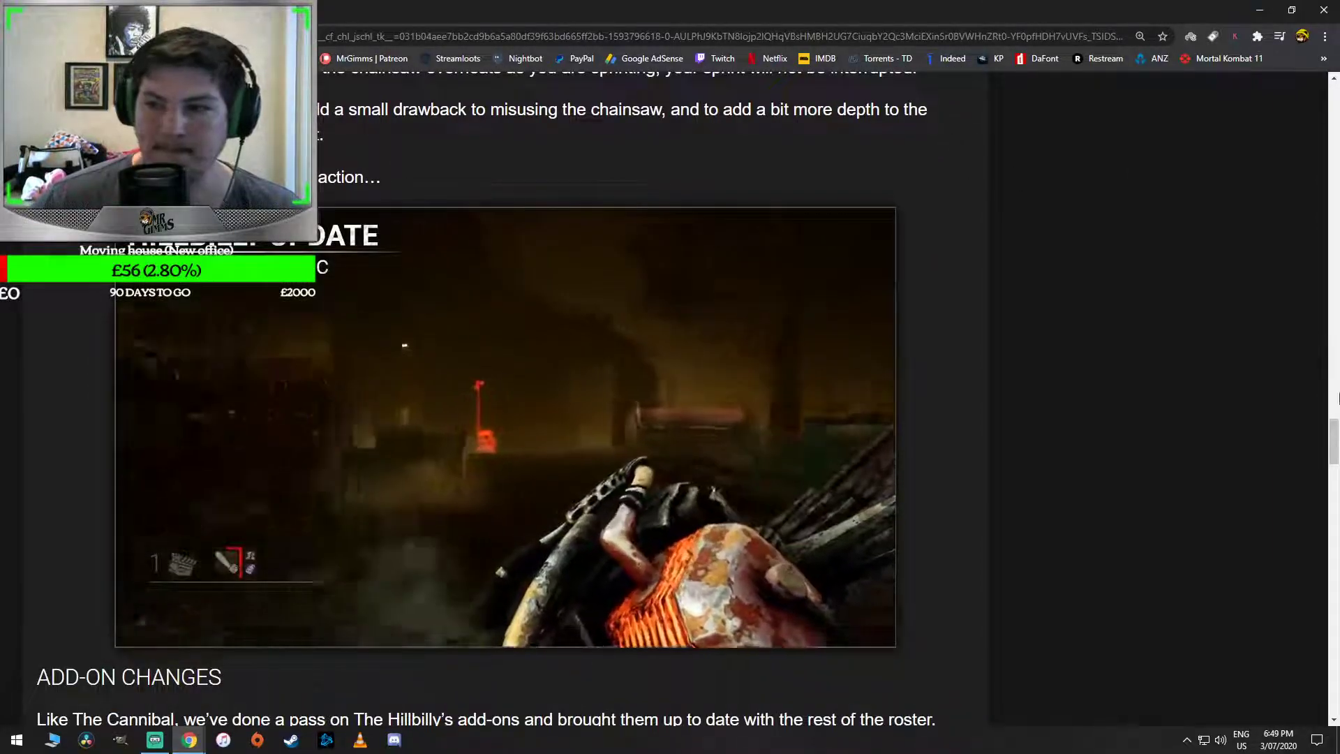
pyautogui.scroll(3, 1204, 247)
pyautogui.scroll(-1, 1204, 245)
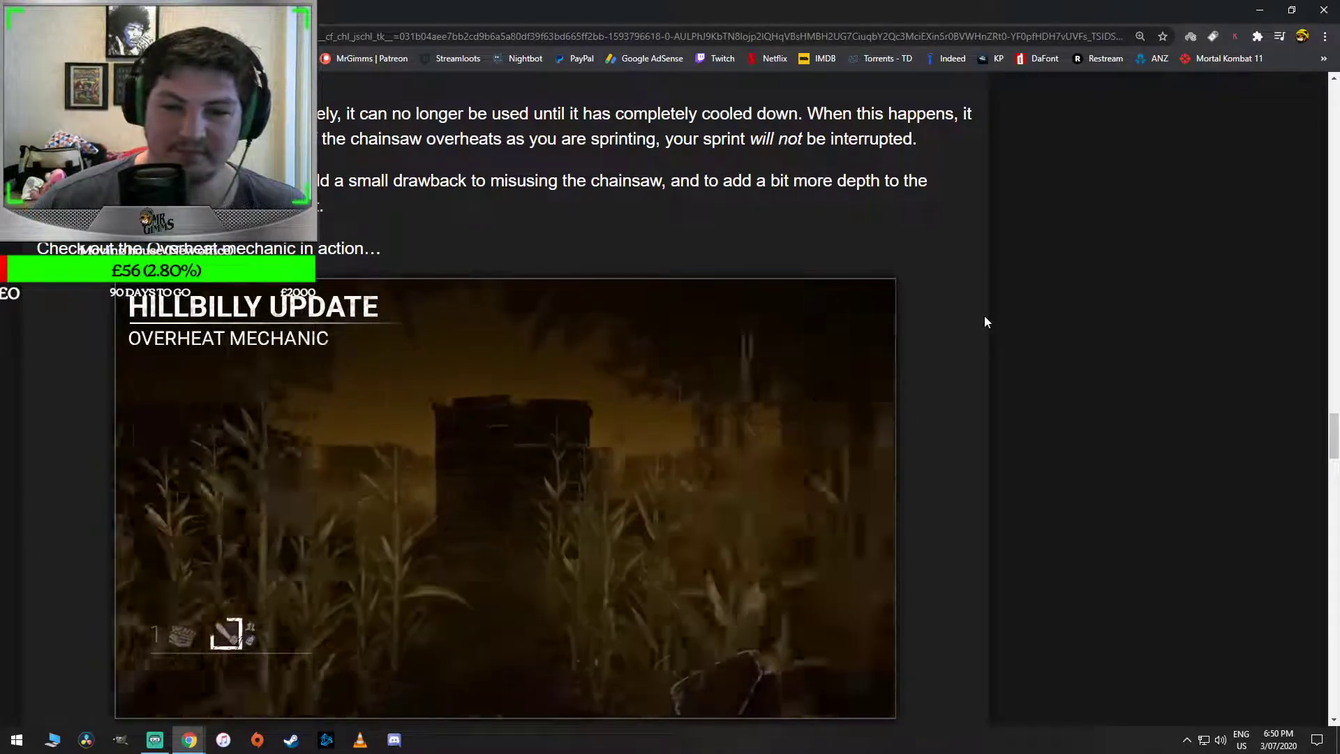
pyautogui.press('space')
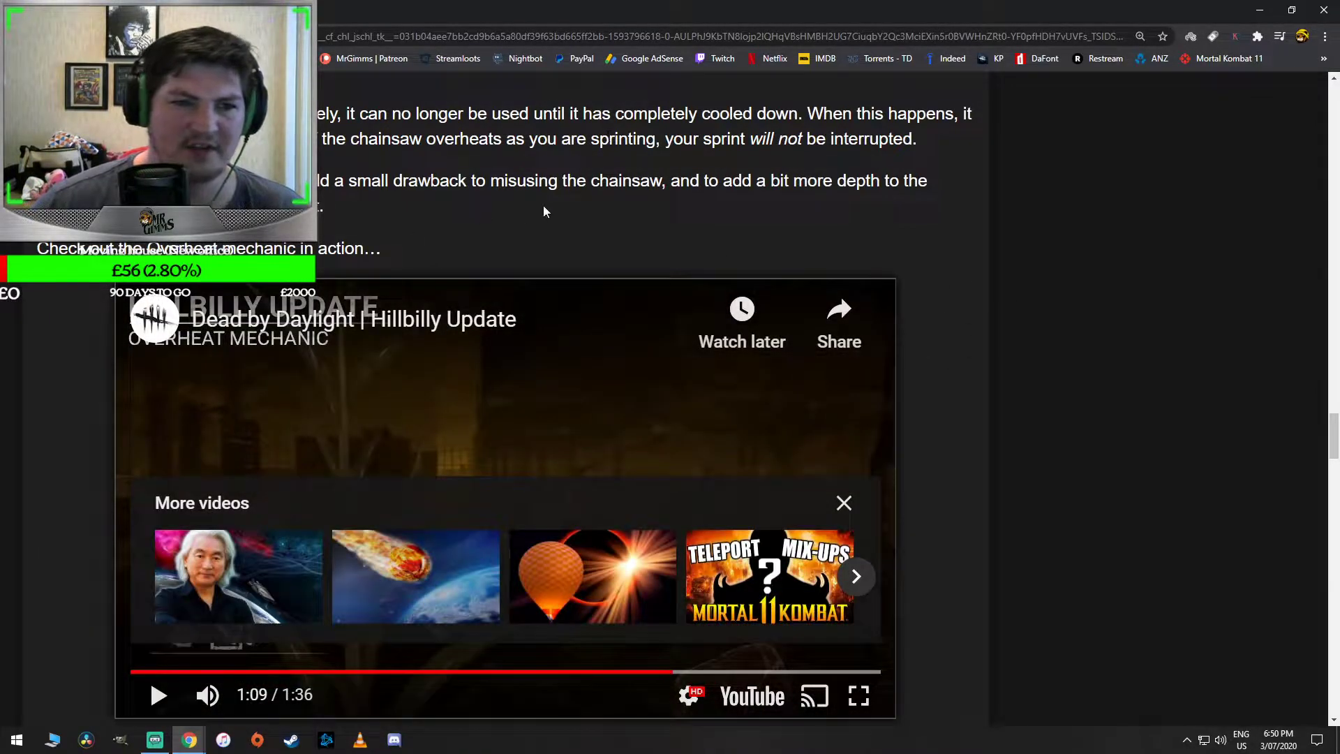
pyautogui.scroll(-1, 537, 207)
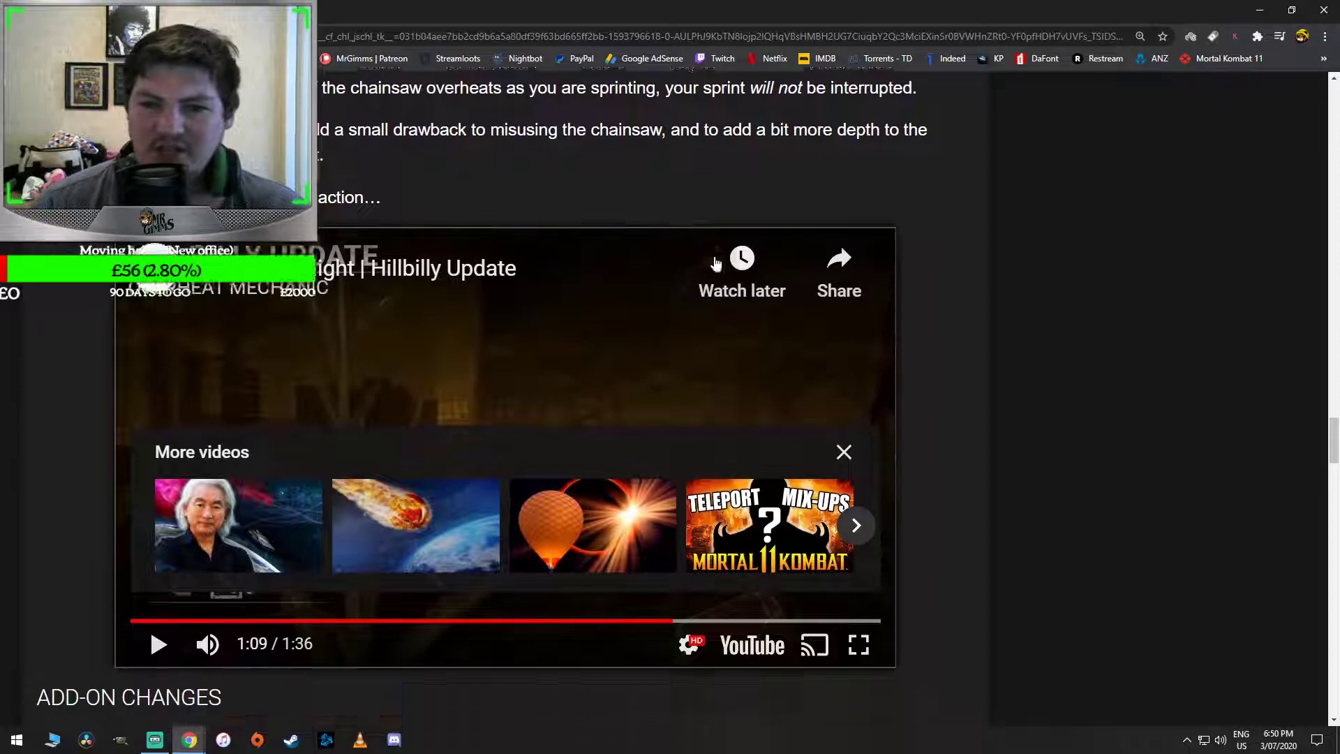
pyautogui.scroll(-3, 537, 207)
# Dismiss the suggested videos overlay and continue to the Hillbilly Perk Changes
pyautogui.click(846, 223)
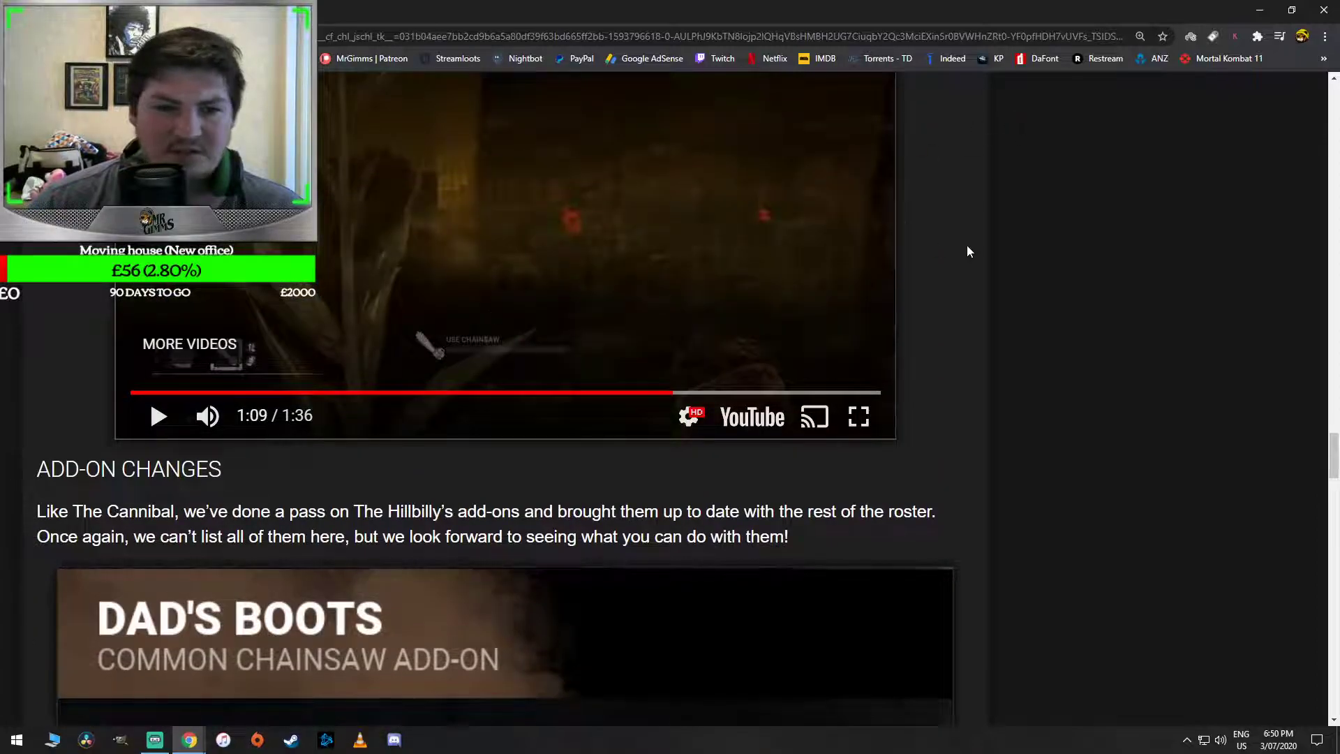
pyautogui.scroll(-2, 967, 245)
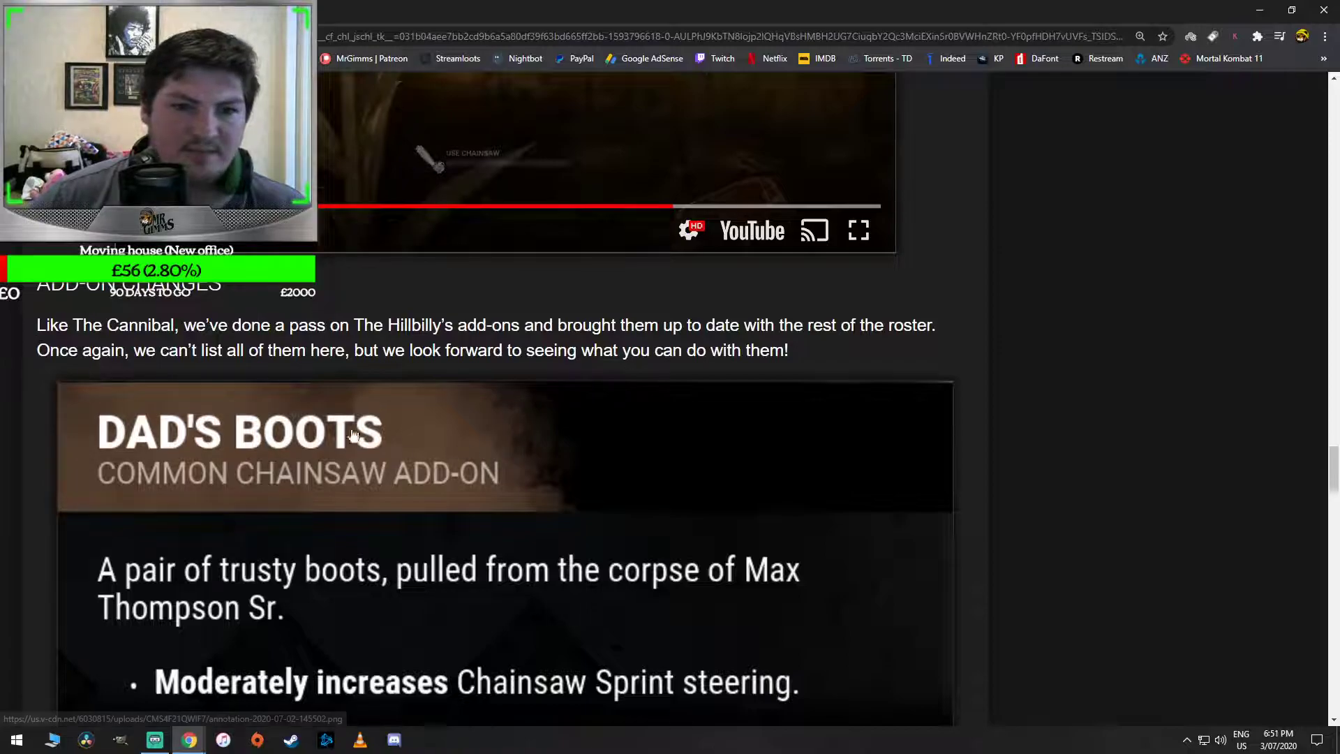
pyautogui.scroll(-1, 756, 303)
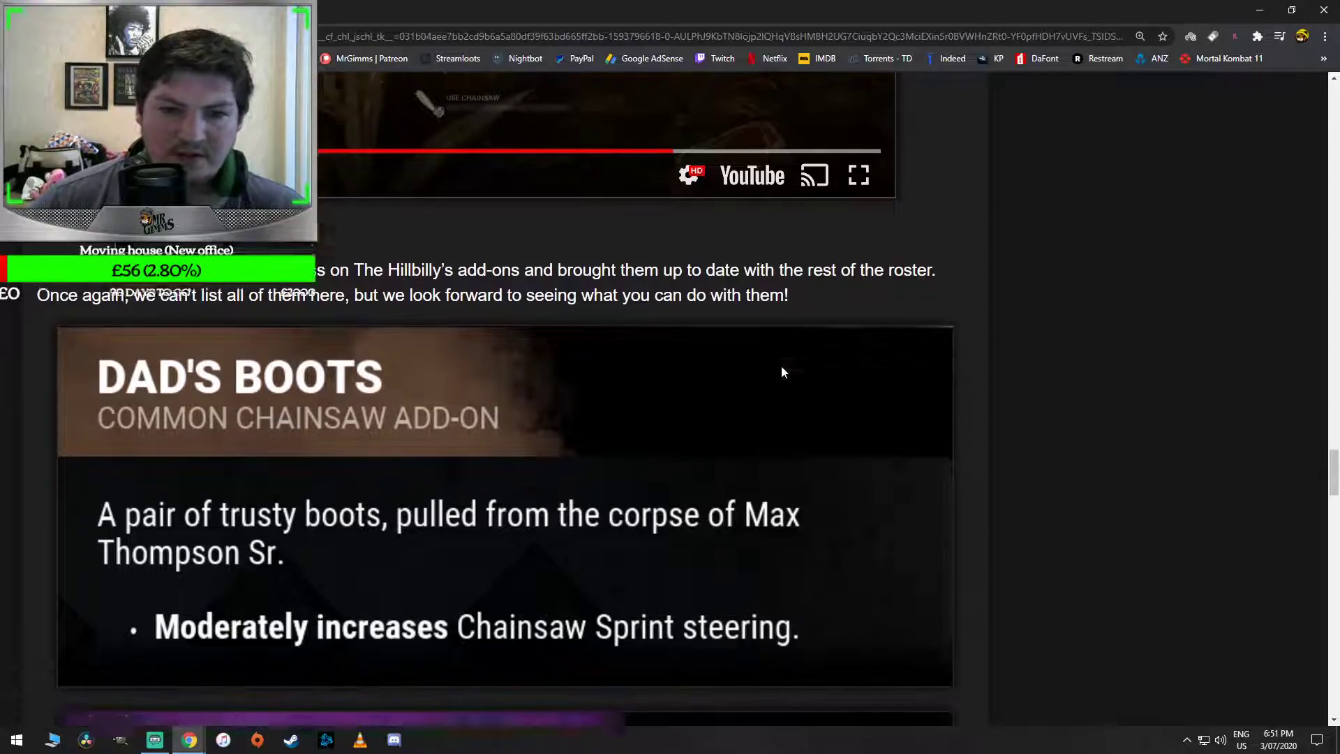
pyautogui.scroll(-2, 781, 365)
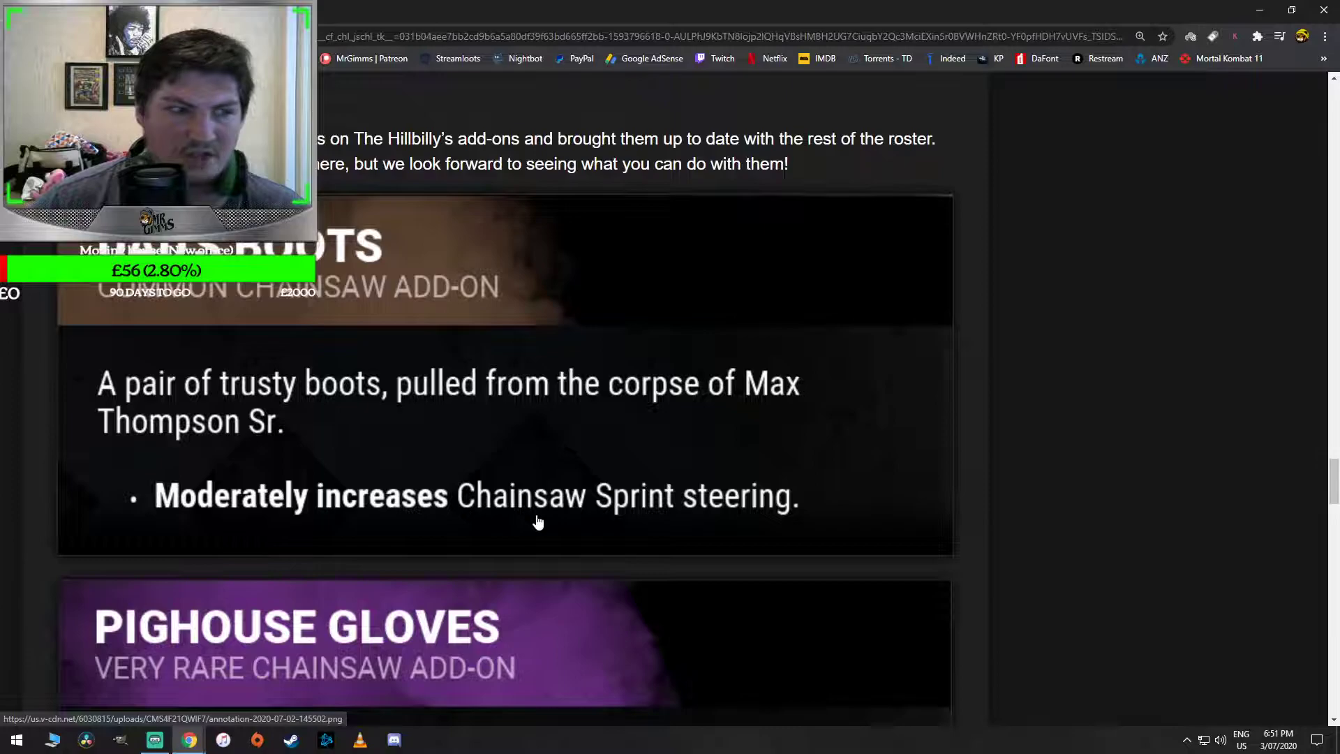
pyautogui.scroll(1, 799, 534)
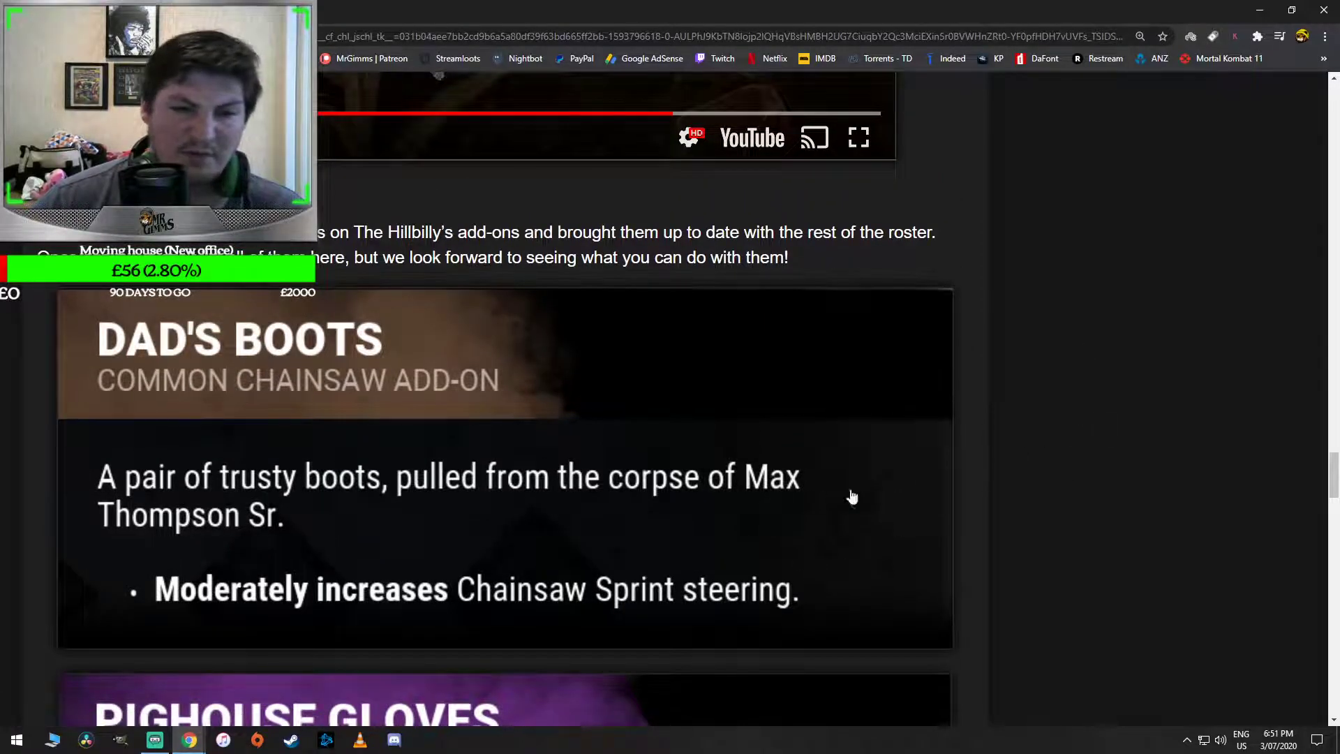
pyautogui.scroll(-3, 1196, 388)
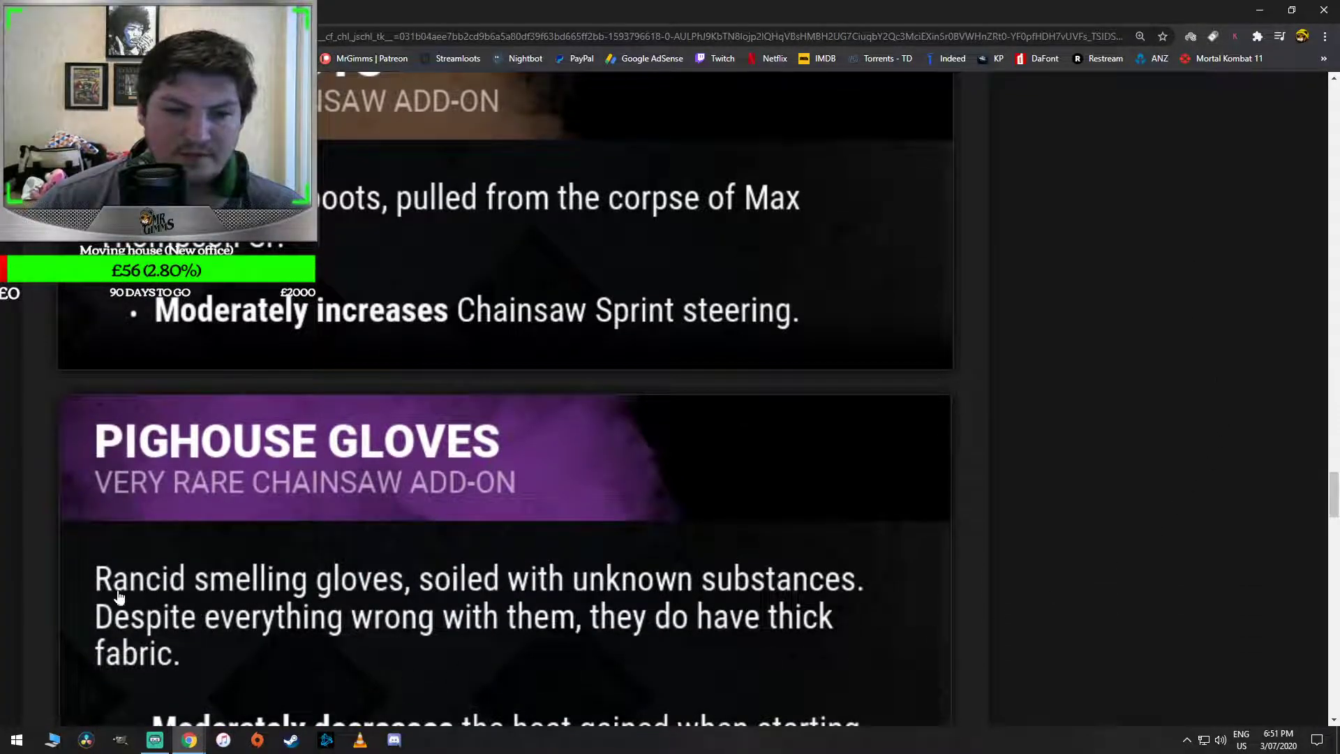
pyautogui.scroll(-1, 594, 599)
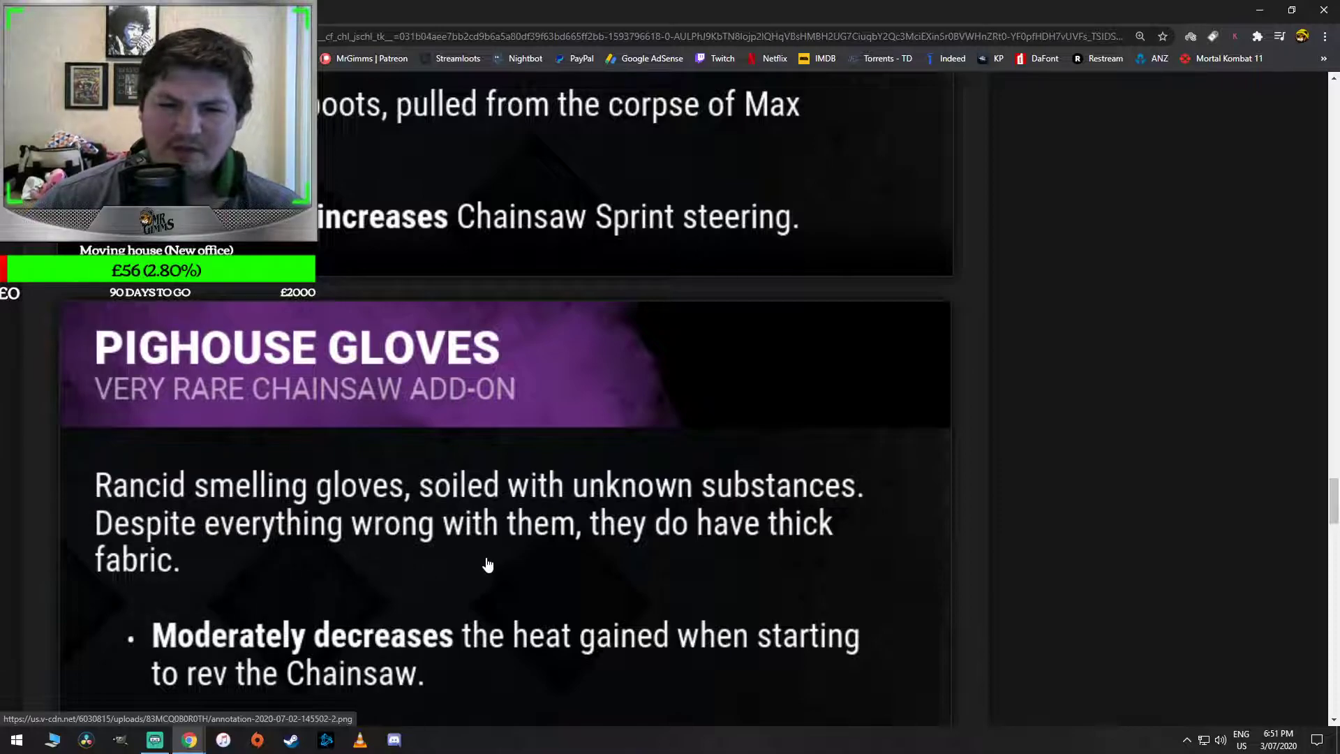
pyautogui.scroll(-1, 942, 504)
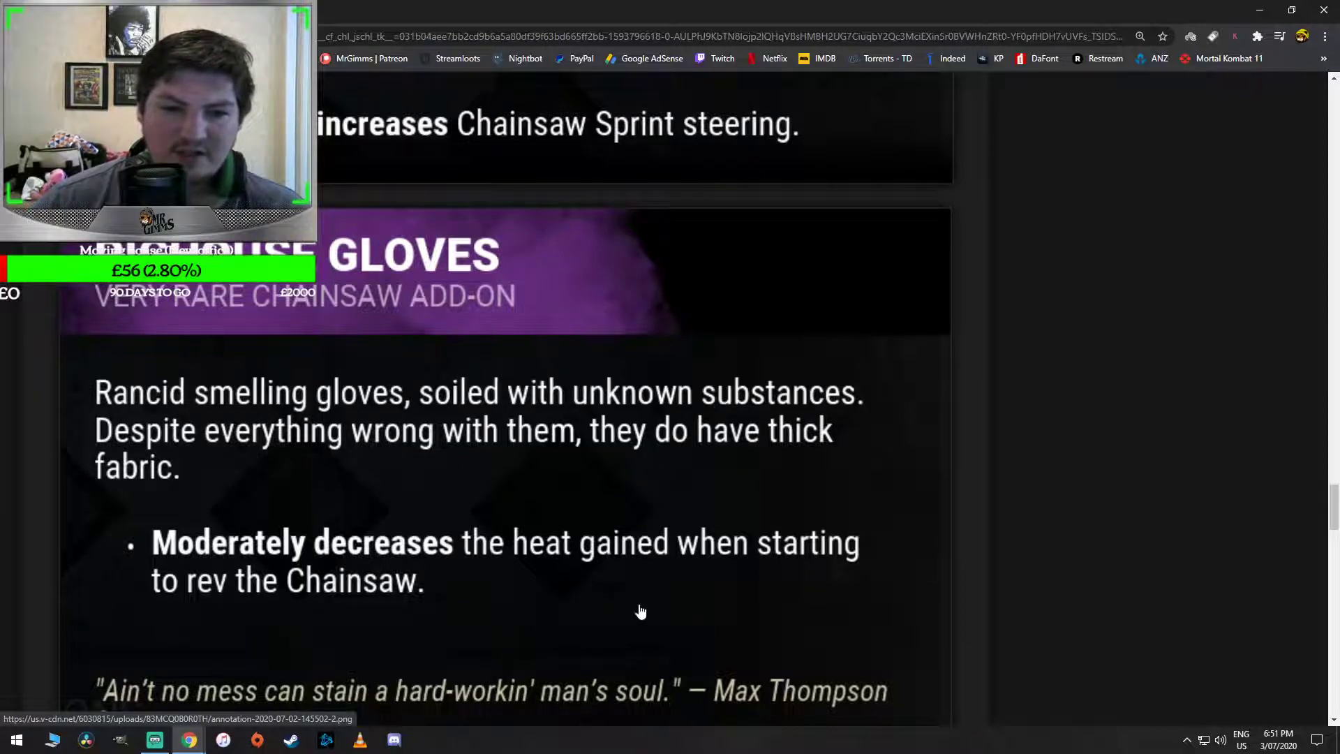
pyautogui.scroll(-1, 998, 500)
pyautogui.scroll(-1, 1128, 475)
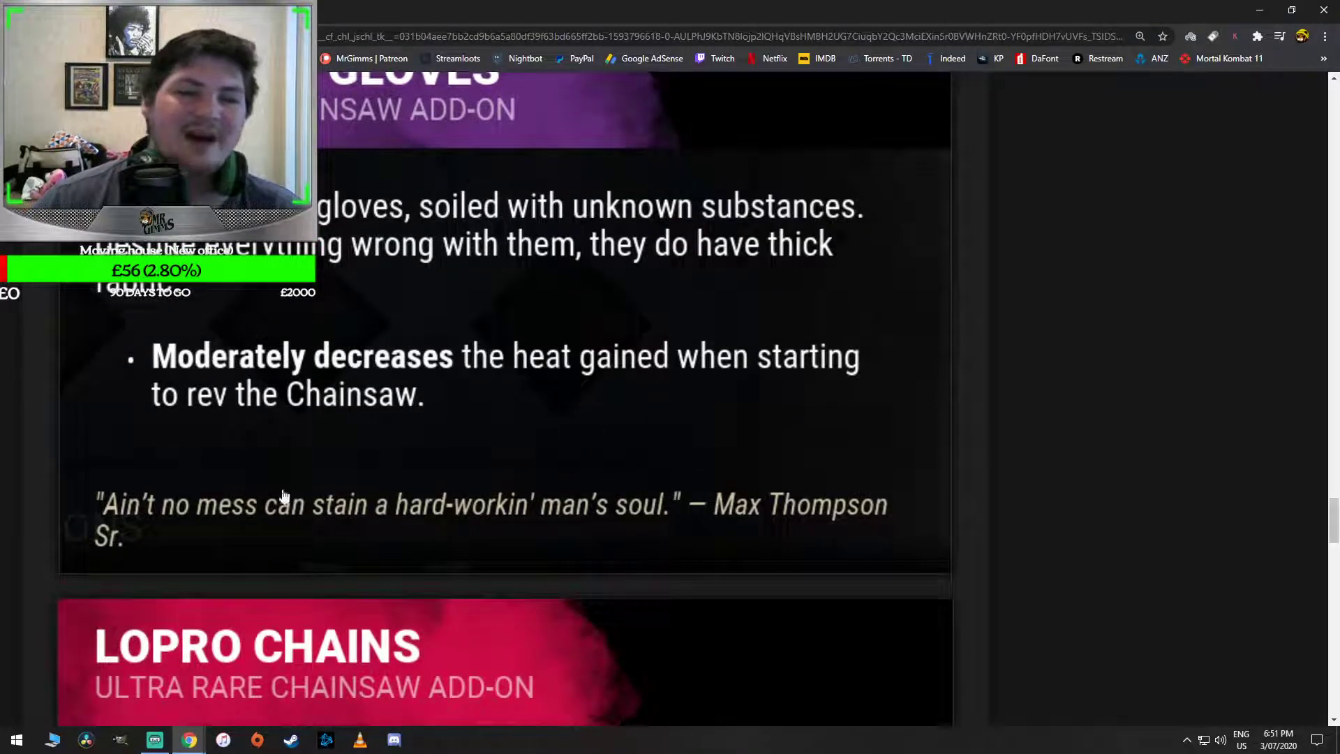
pyautogui.scroll(1, 413, 392)
pyautogui.scroll(1, 524, 451)
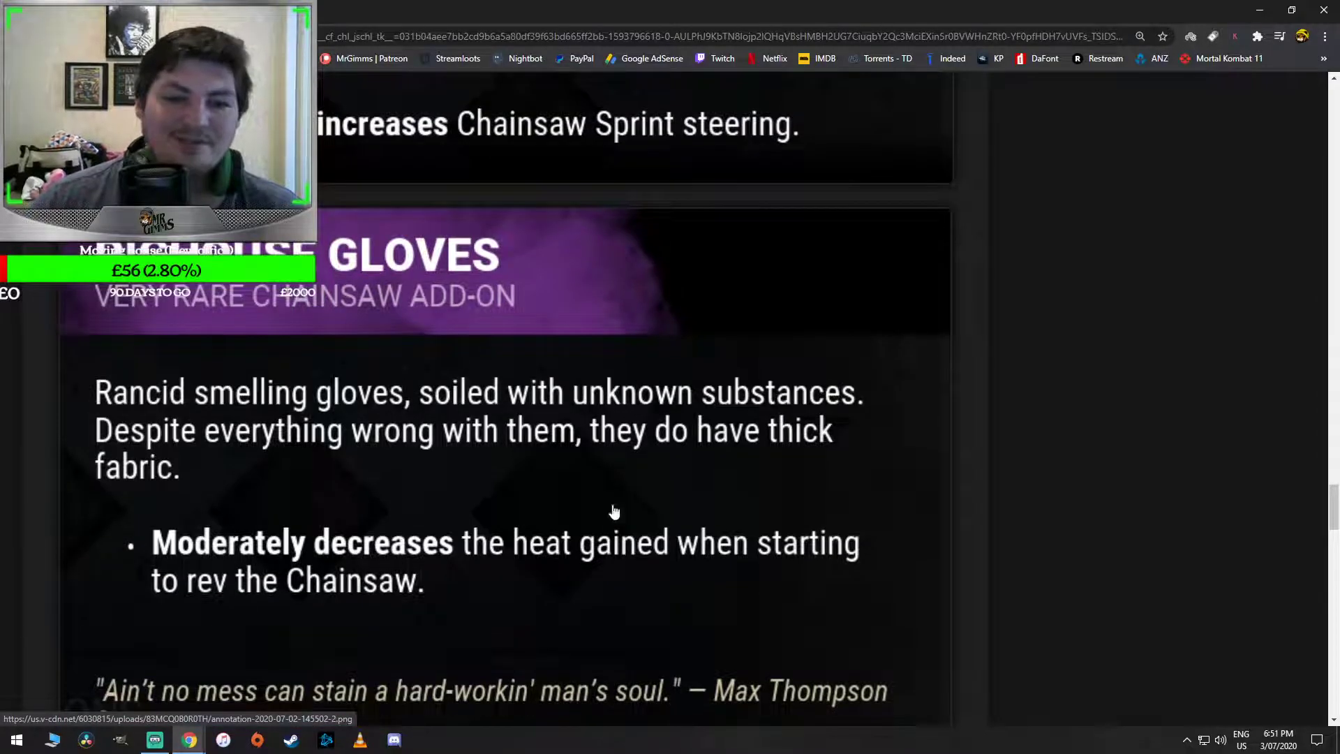
pyautogui.scroll(-1, 614, 513)
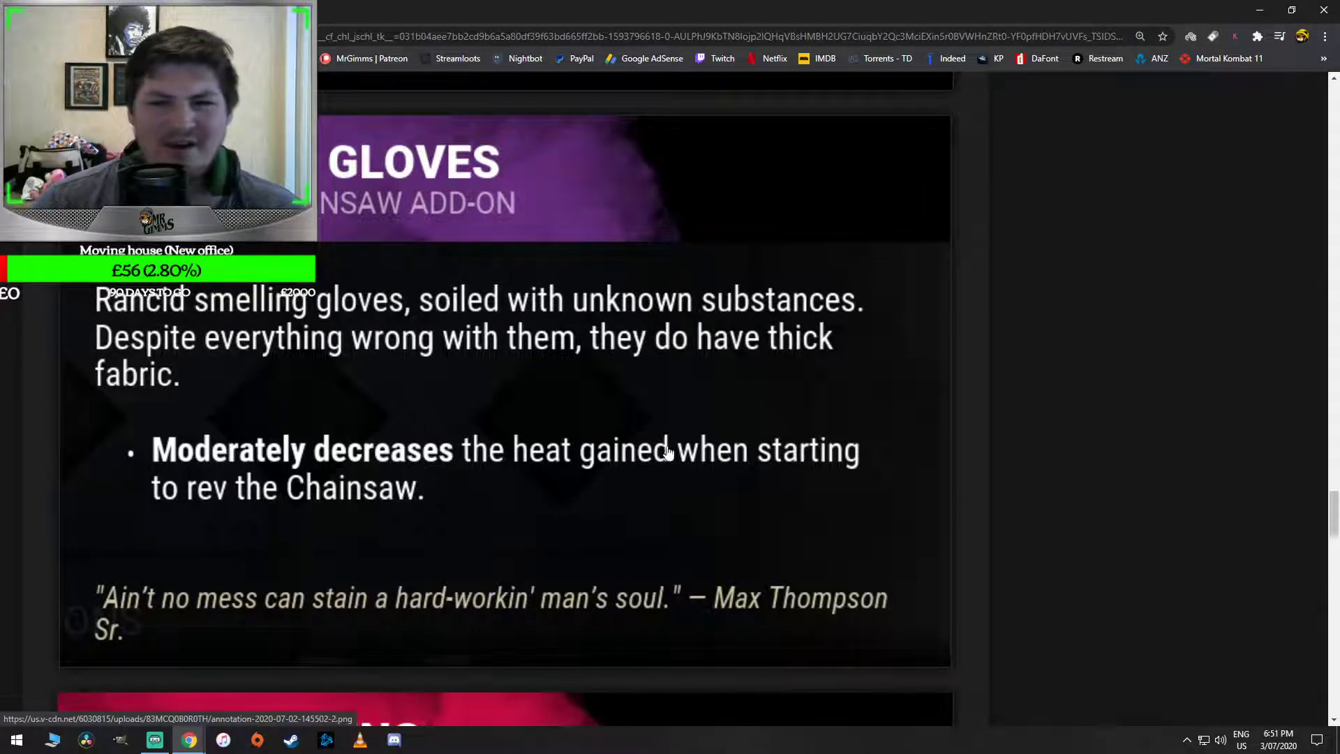
pyautogui.scroll(-2, 667, 450)
pyautogui.scroll(-2, 932, 335)
pyautogui.scroll(-2, 1006, 300)
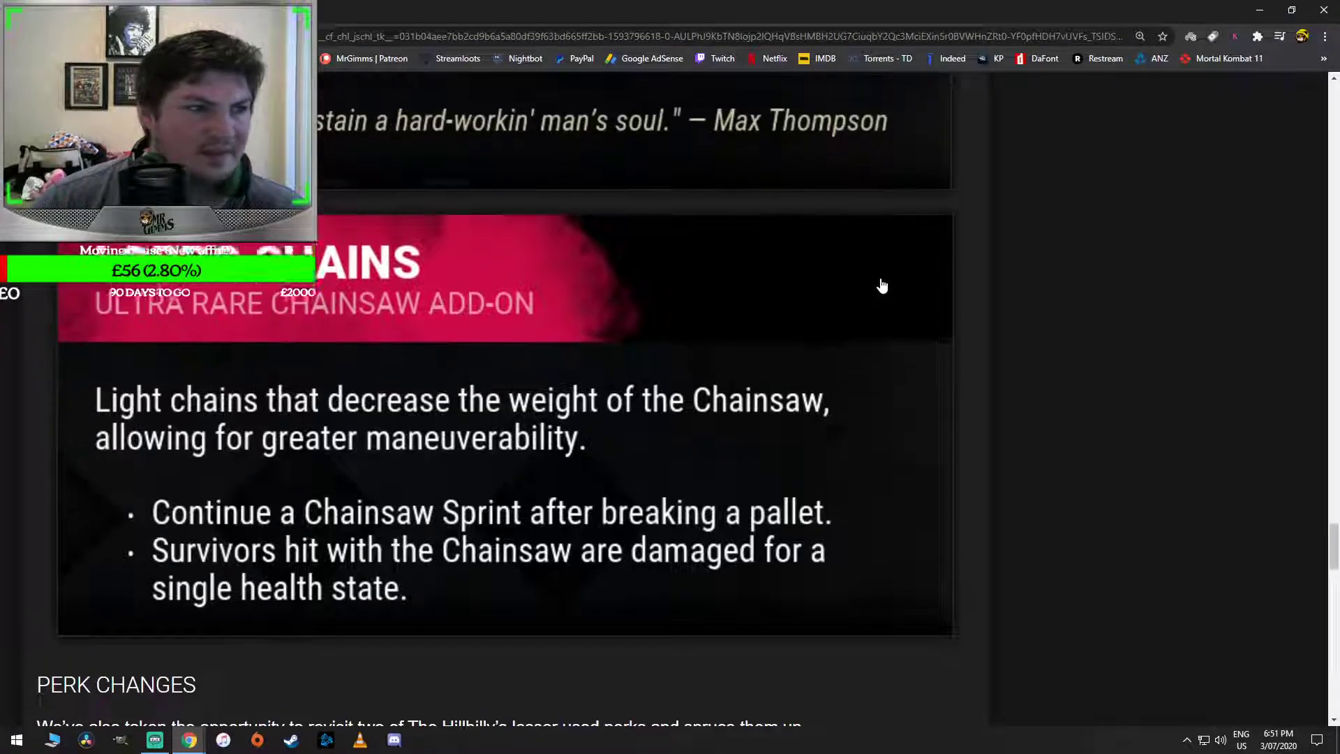
pyautogui.scroll(2, 881, 286)
pyautogui.scroll(-1, 1067, 319)
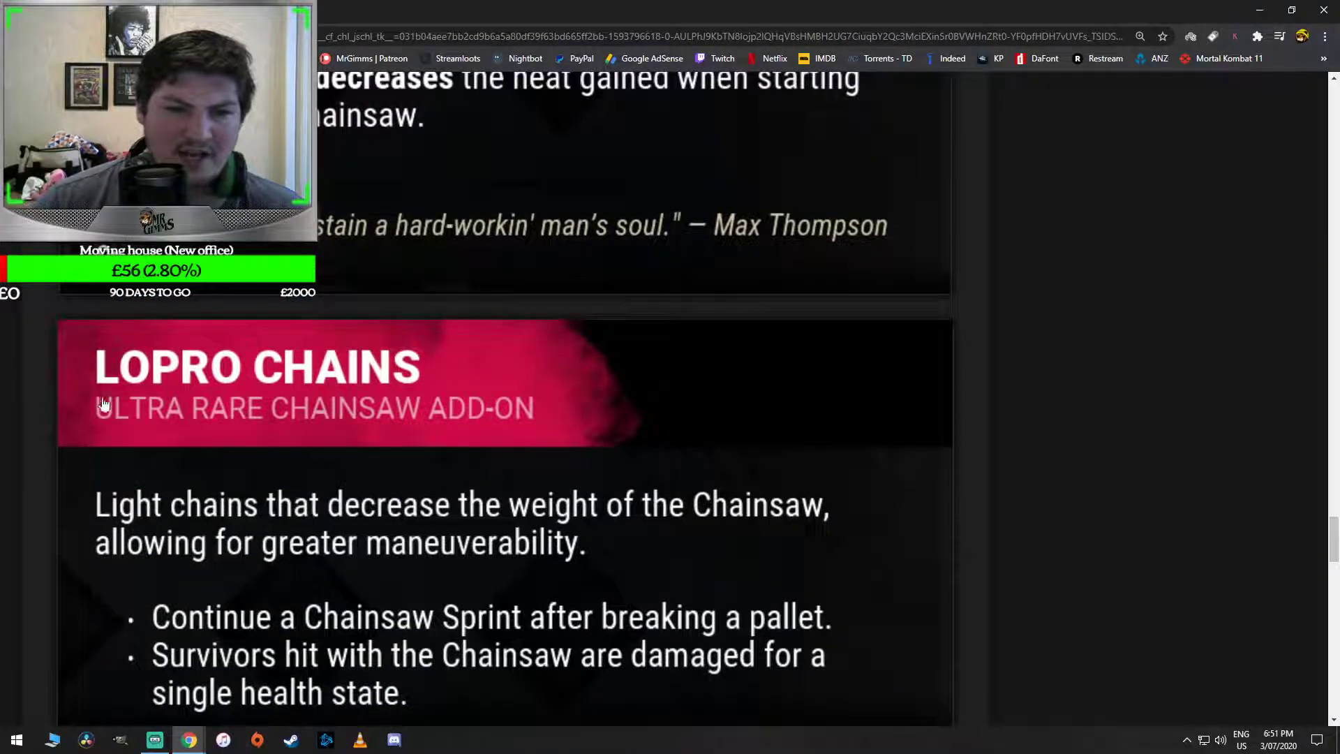
pyautogui.scroll(-1, 137, 501)
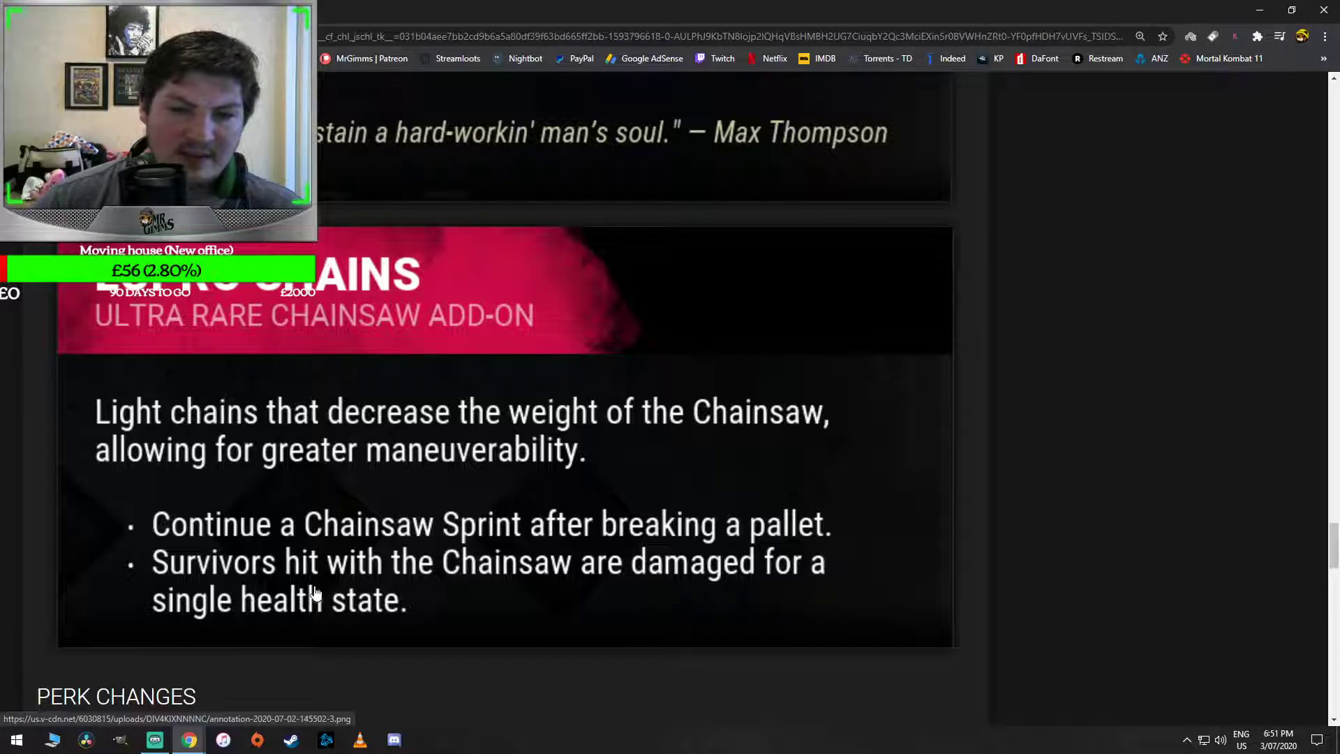
pyautogui.scroll(-1, 941, 500)
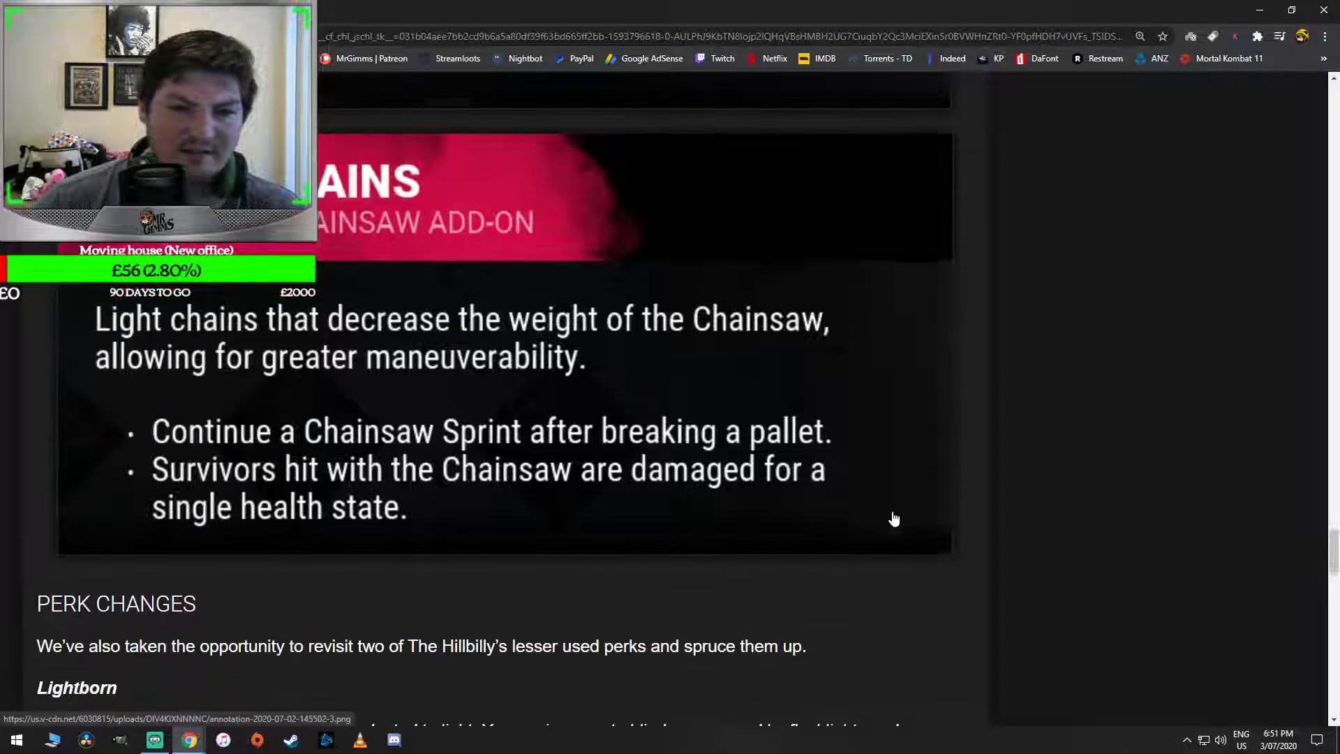
pyautogui.scroll(-1, 932, 489)
pyautogui.scroll(2, 933, 490)
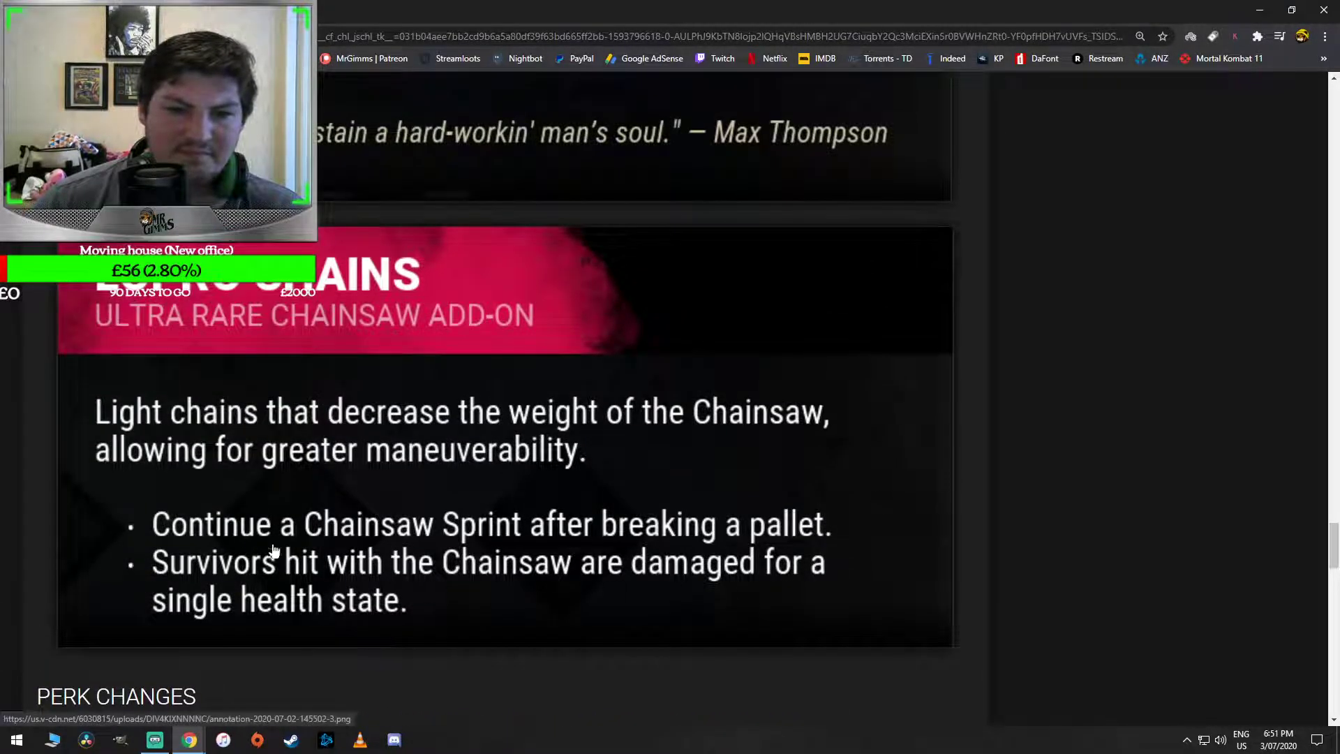
pyautogui.scroll(-2, 865, 541)
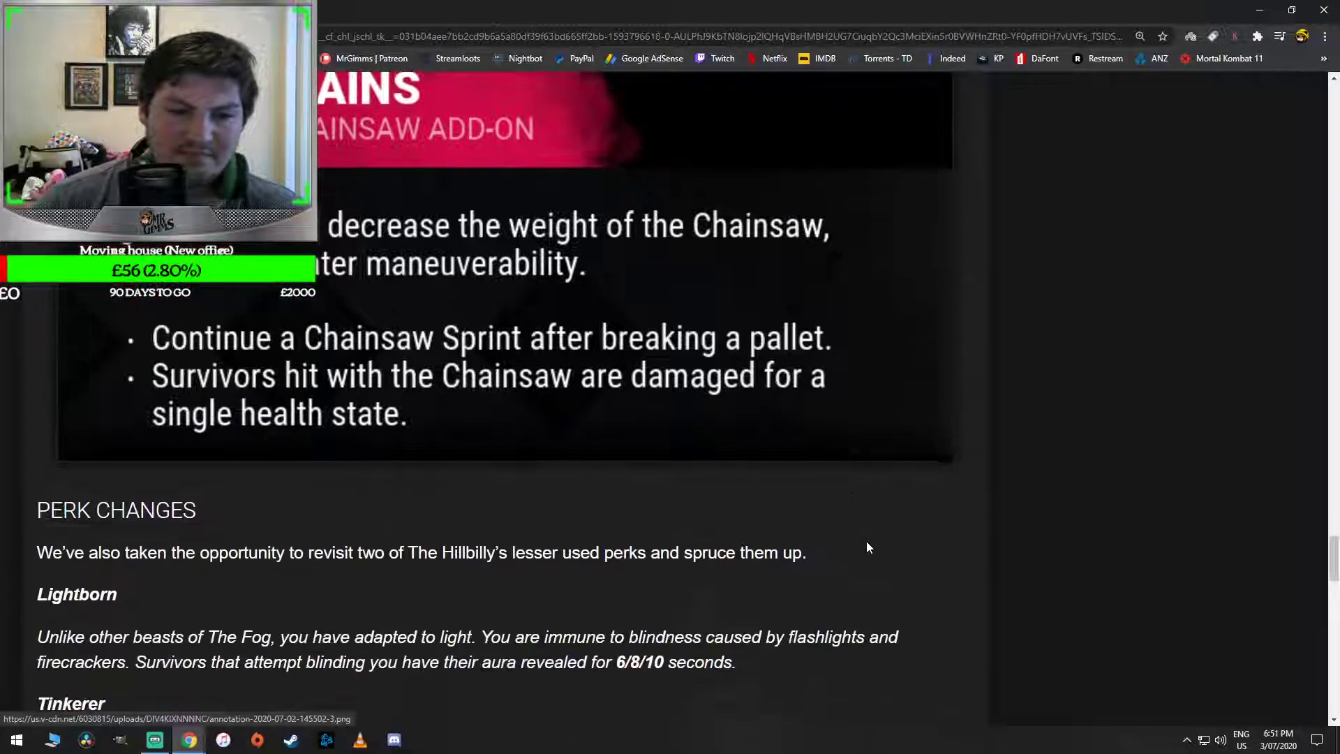
pyautogui.scroll(-1, 930, 452)
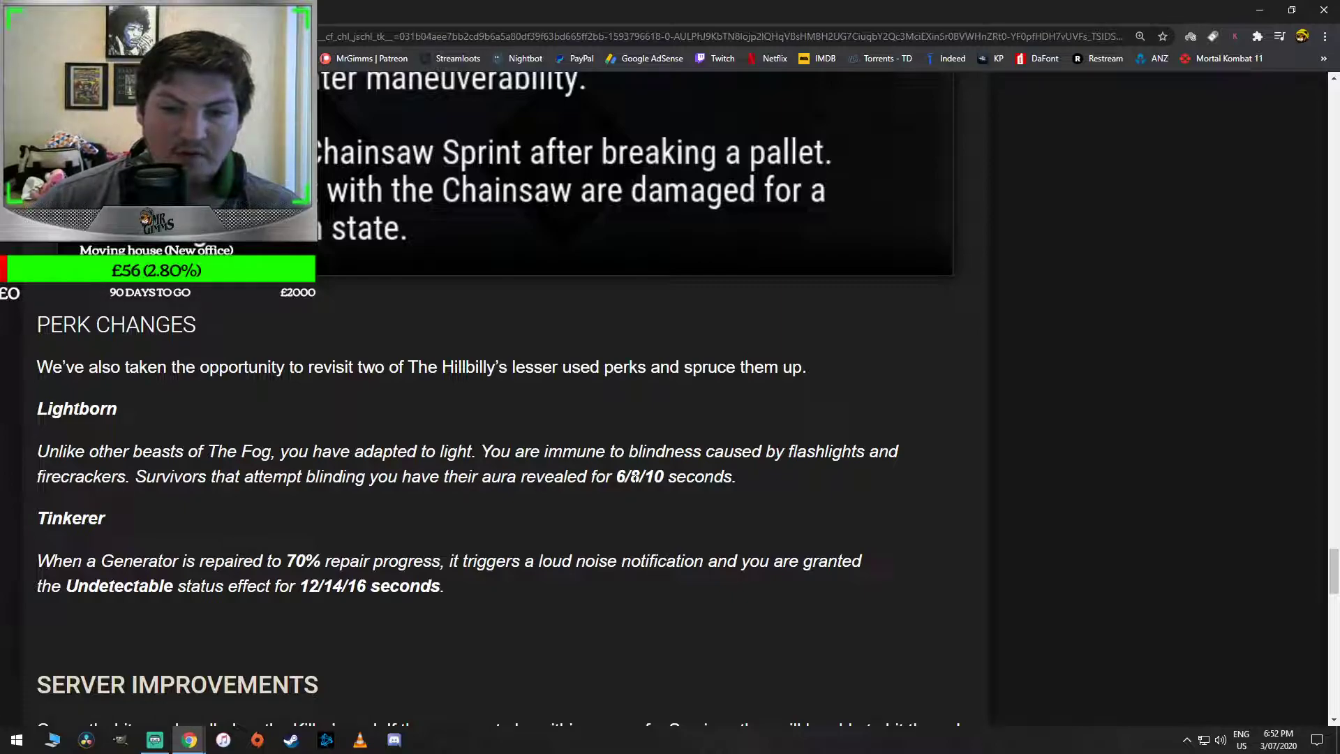
# Highlight the Lightborn aura reveal durations and the Tinkerer 12/14/16 duration, then clear them
pyautogui.moveTo(779, 480); pyautogui.dragTo(571, 476)
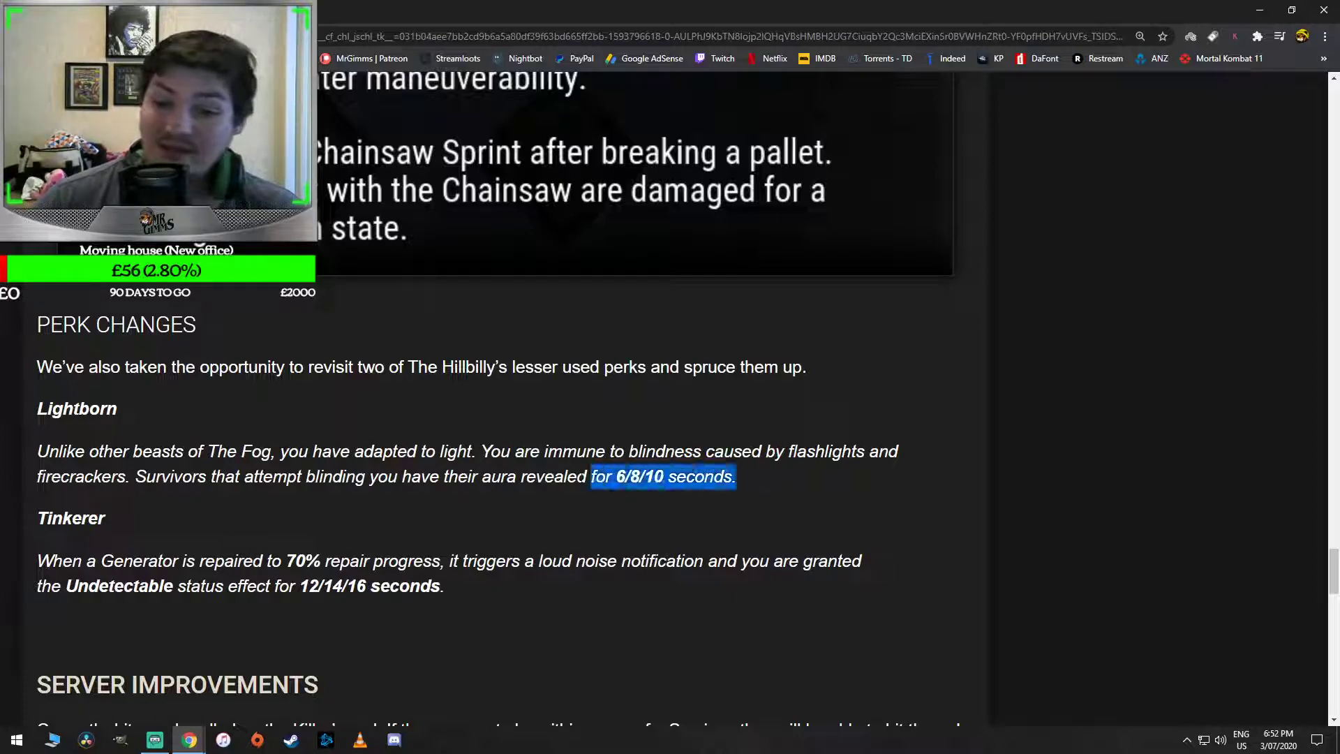
pyautogui.click(827, 479)
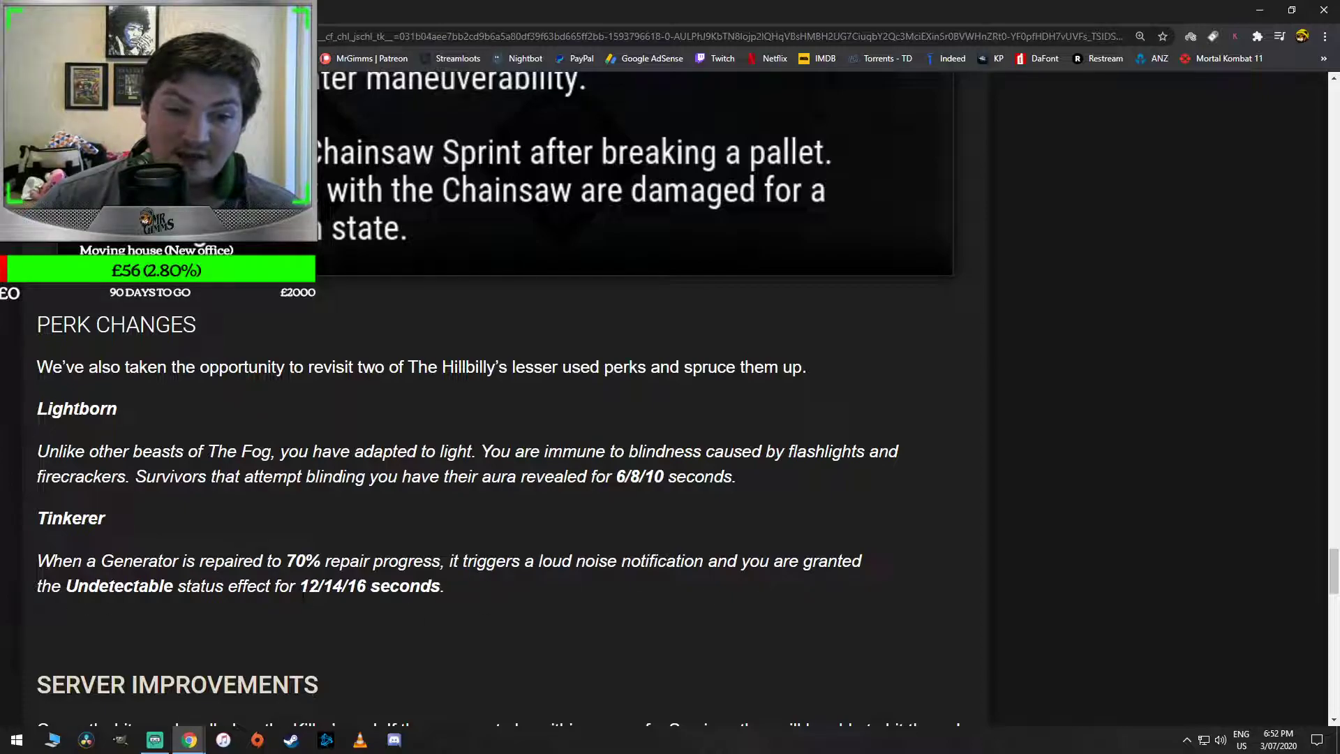
pyautogui.doubleClick(346, 586)
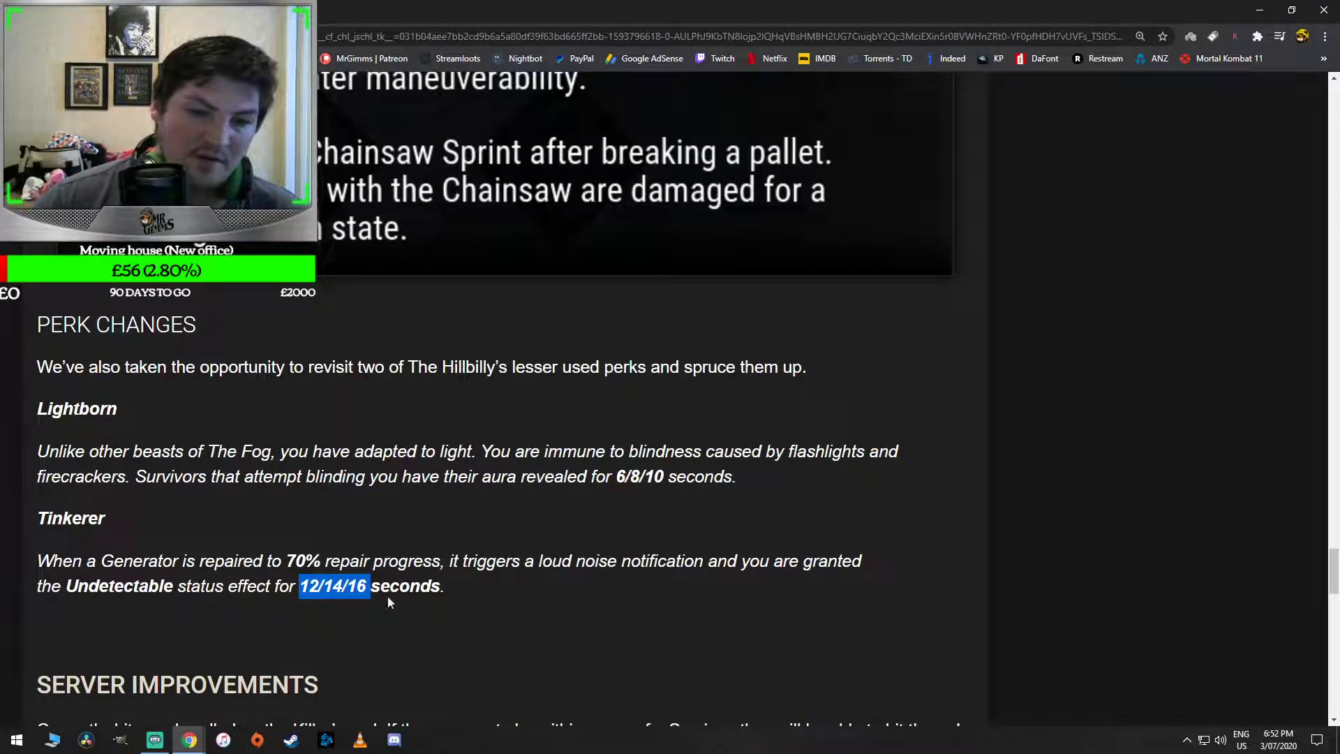
pyautogui.click(440, 599)
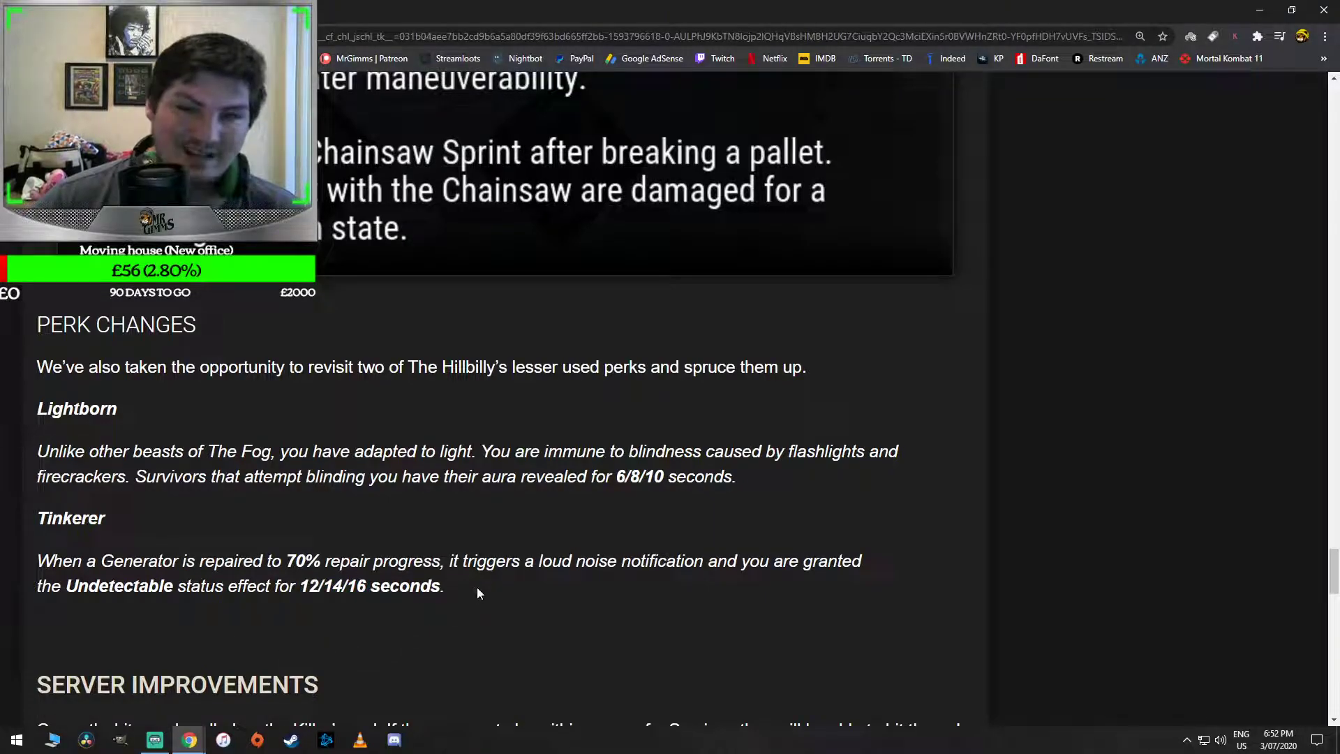
pyautogui.scroll(-3, 494, 583)
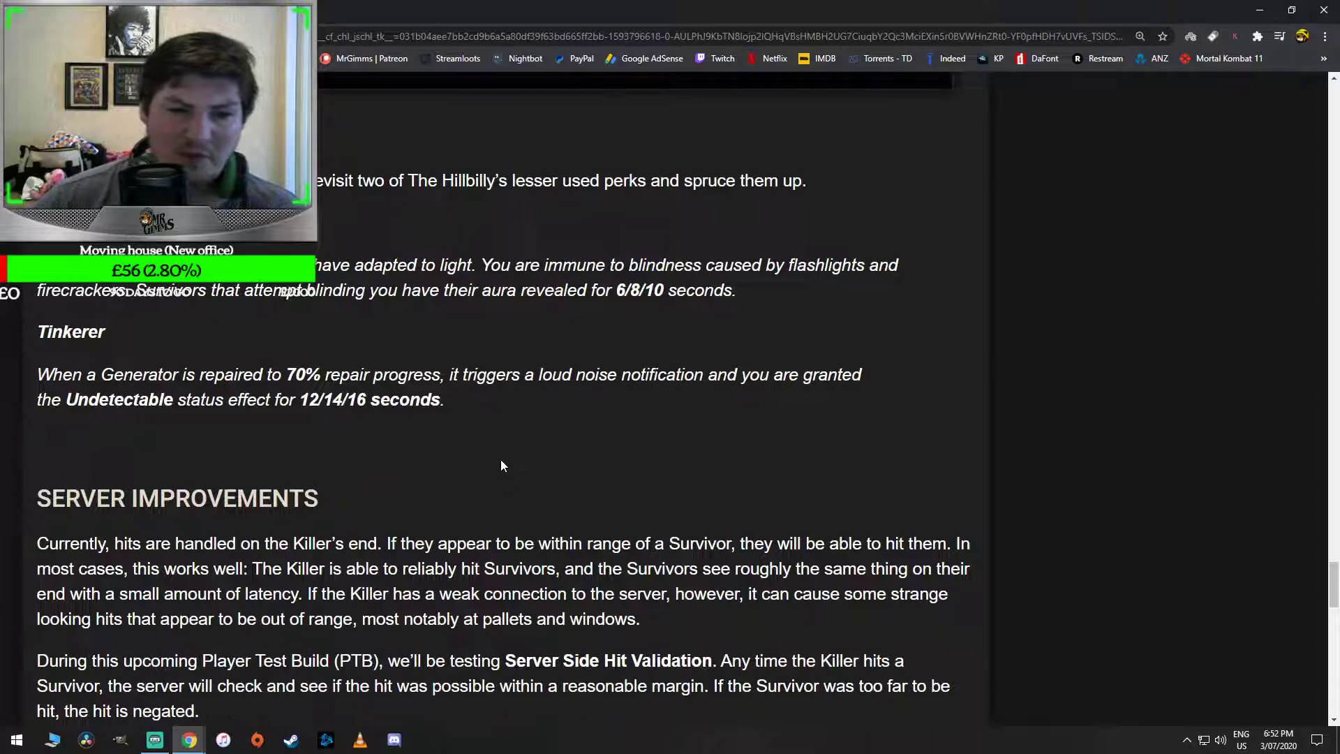
pyautogui.scroll(-1, 471, 419)
pyautogui.scroll(-2, 449, 295)
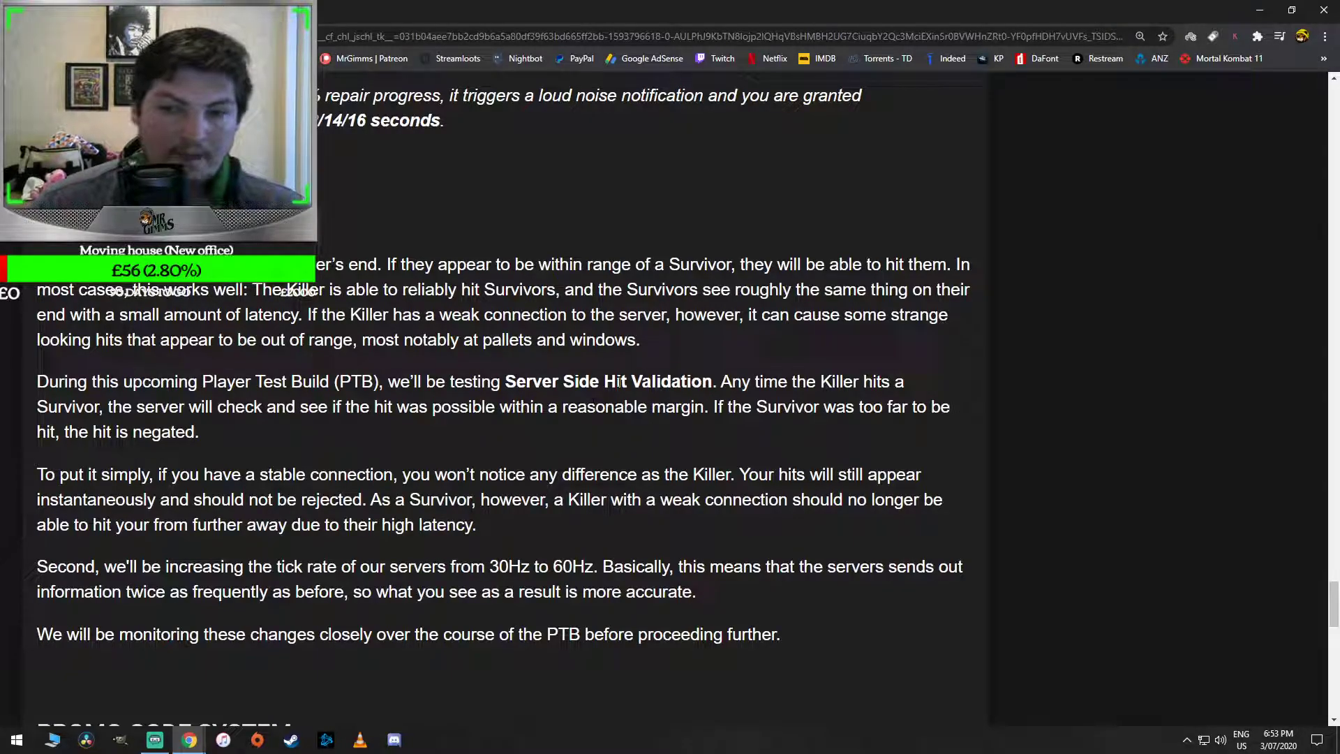
pyautogui.scroll(-1, 555, 338)
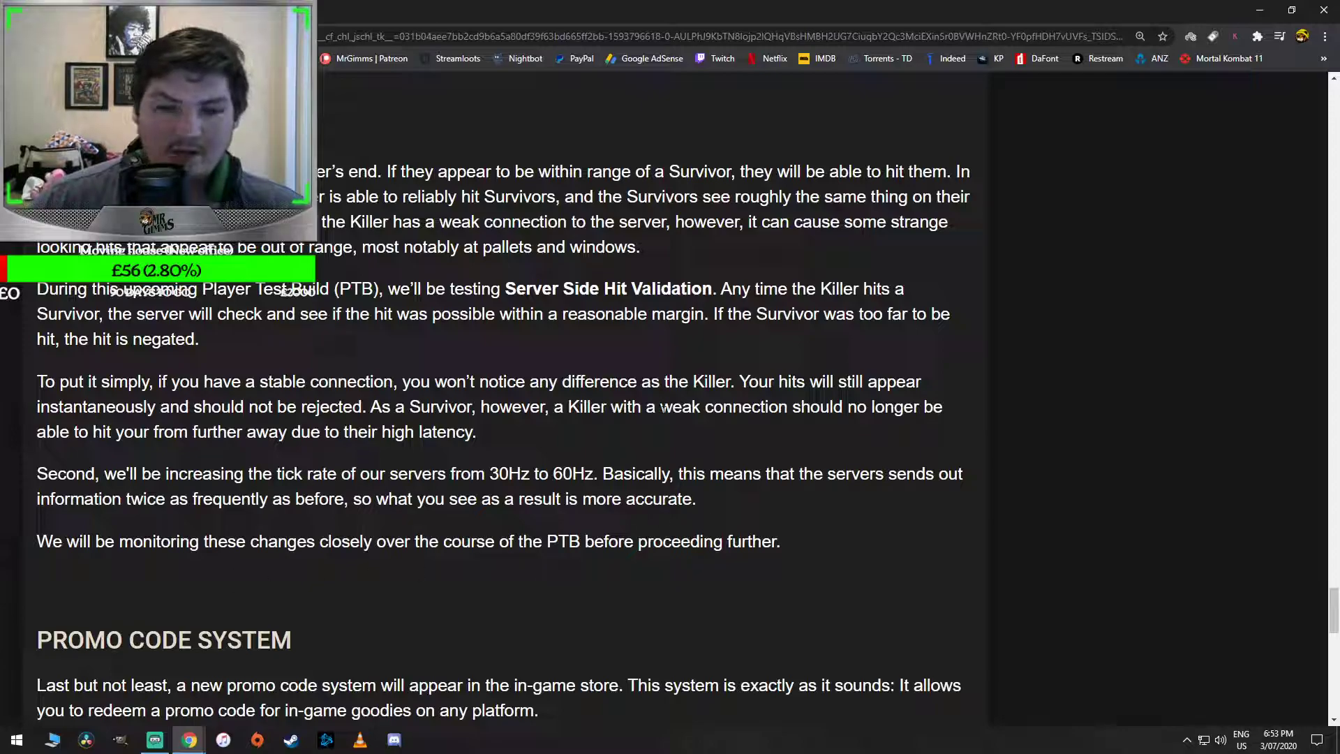
# Highlight the new 60Hz server tick rate value and clear it
pyautogui.doubleClick(571, 474)
pyautogui.click(834, 521)
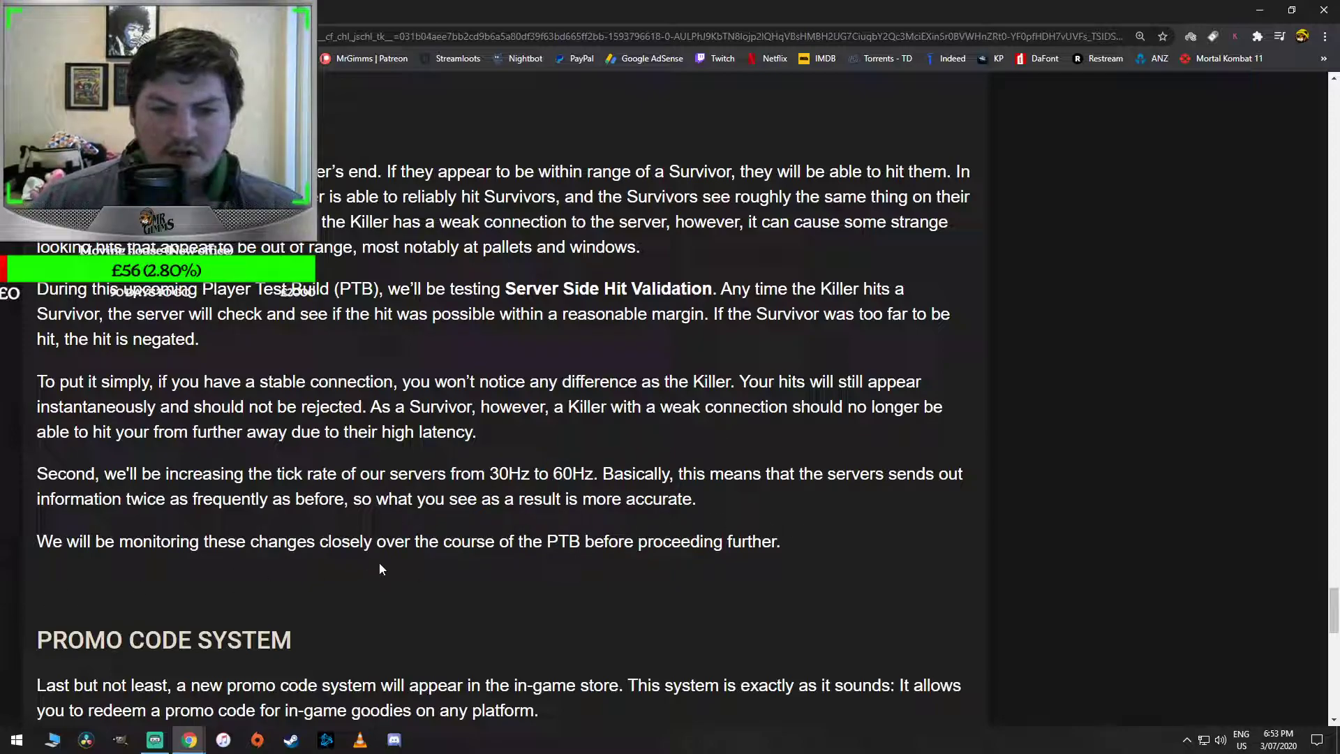
pyautogui.scroll(-1, 787, 555)
pyautogui.scroll(-1, 788, 556)
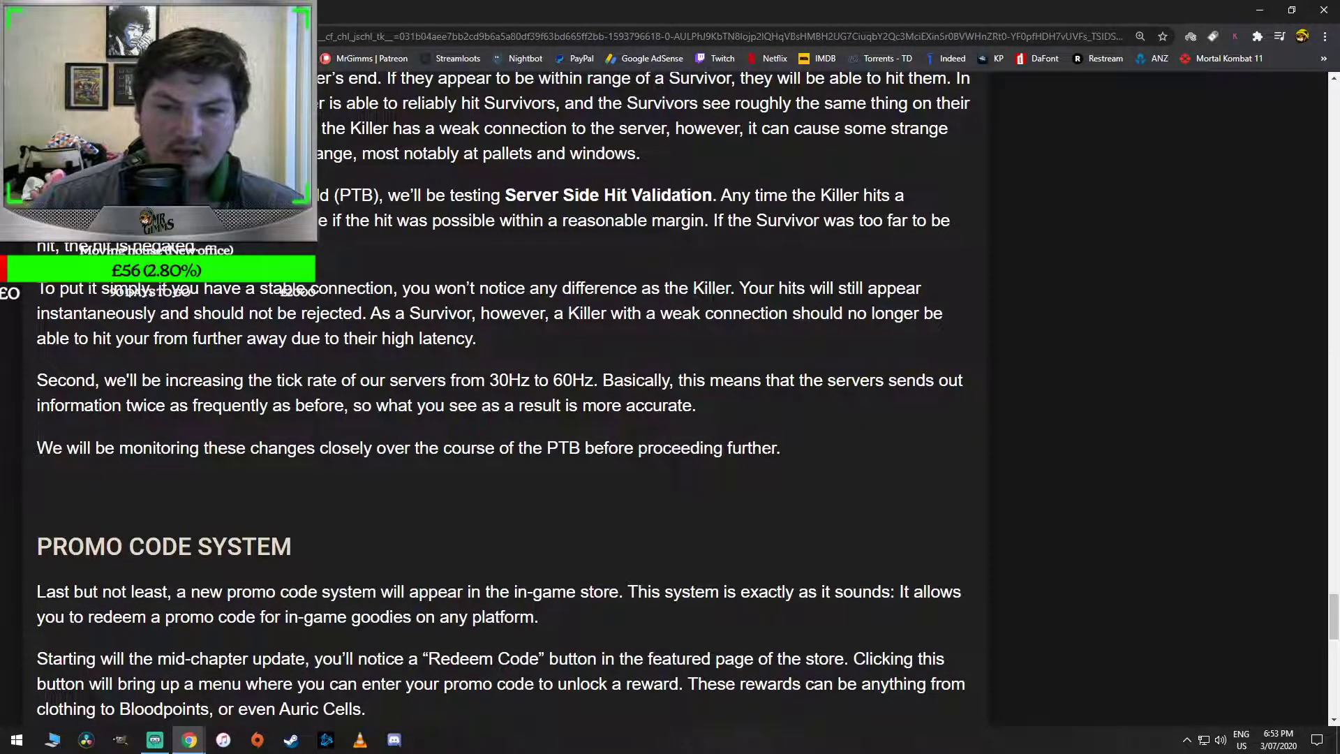
pyautogui.scroll(-1, 827, 458)
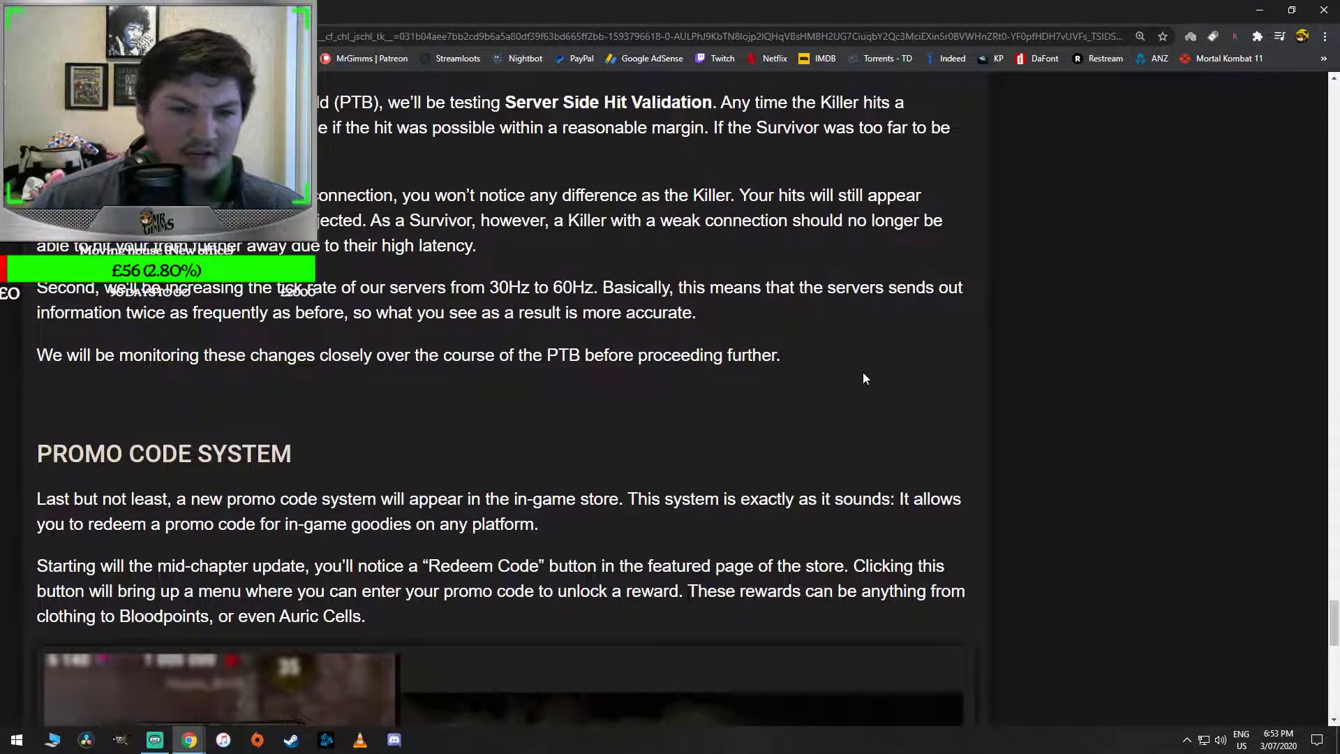
pyautogui.scroll(-1, 862, 372)
pyautogui.scroll(-1, 948, 304)
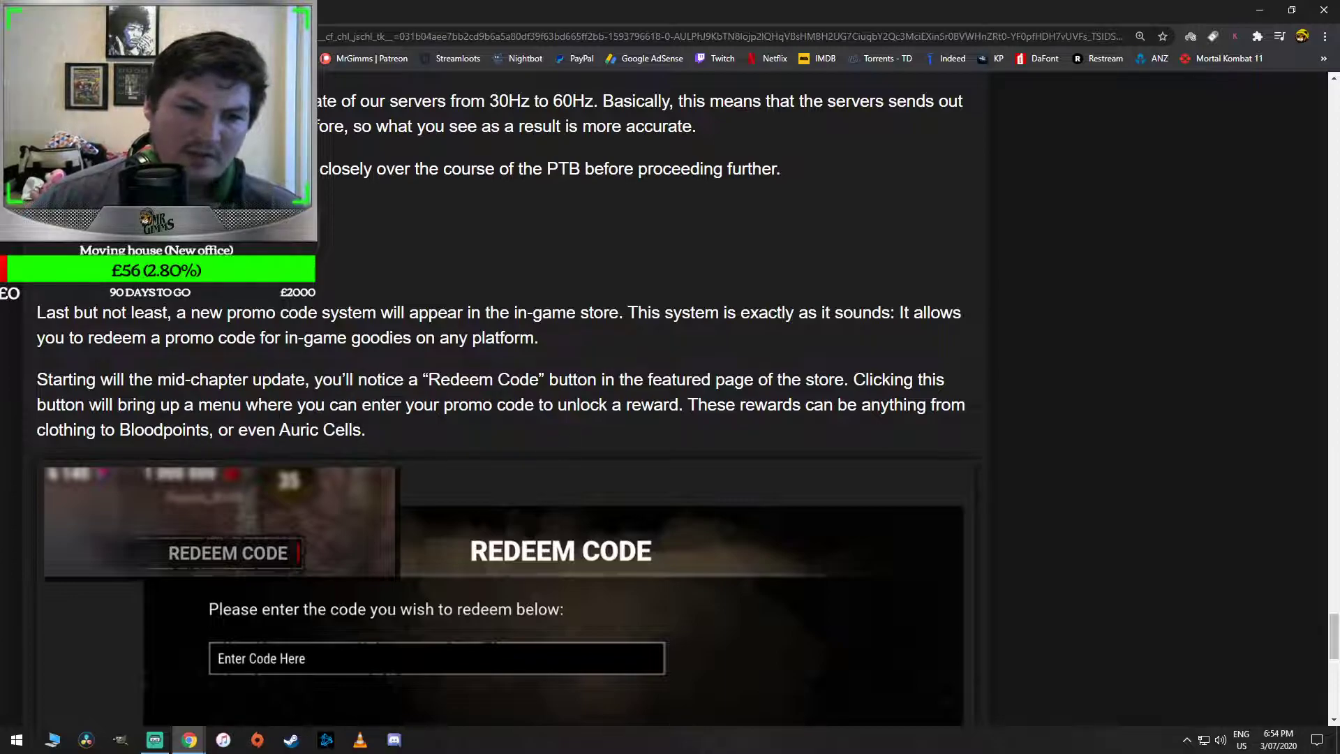
pyautogui.scroll(-3, 807, 244)
pyautogui.scroll(-2, 808, 244)
pyautogui.scroll(-3, 808, 244)
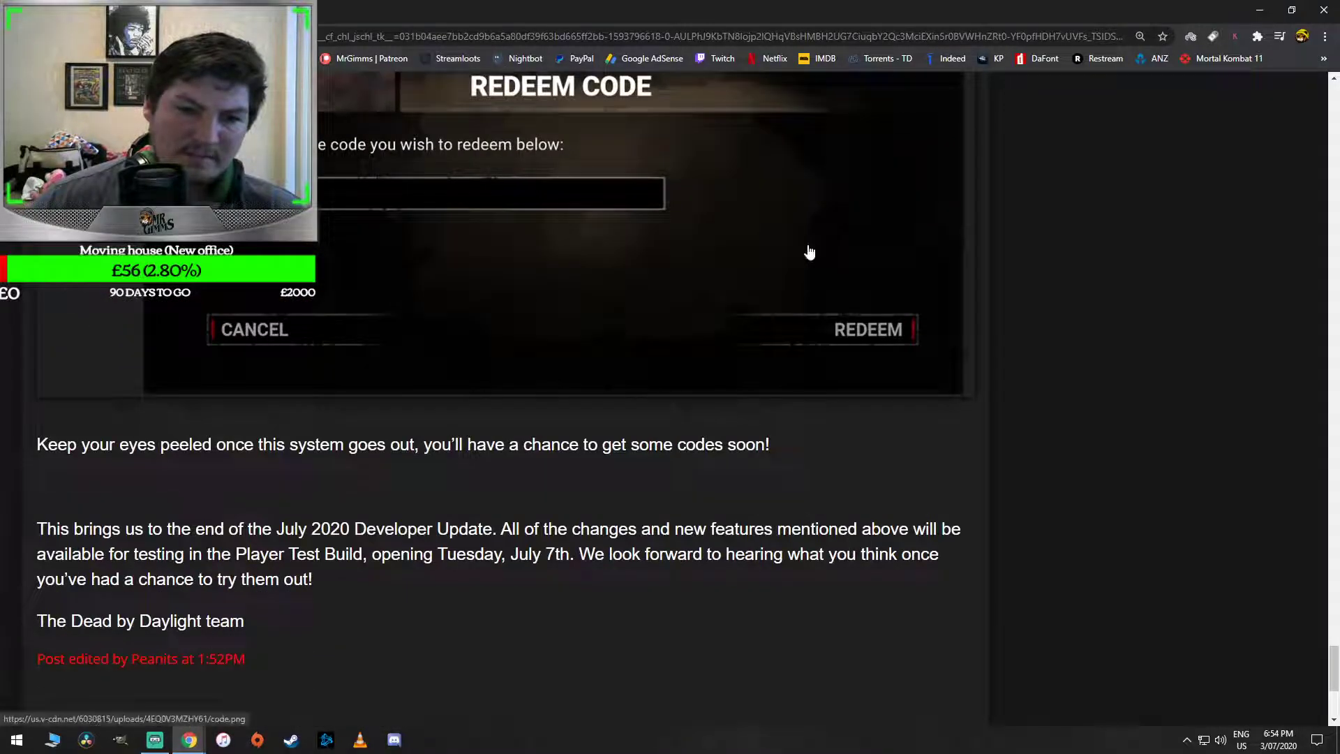
pyautogui.scroll(3, 812, 259)
pyautogui.scroll(-3, 812, 259)
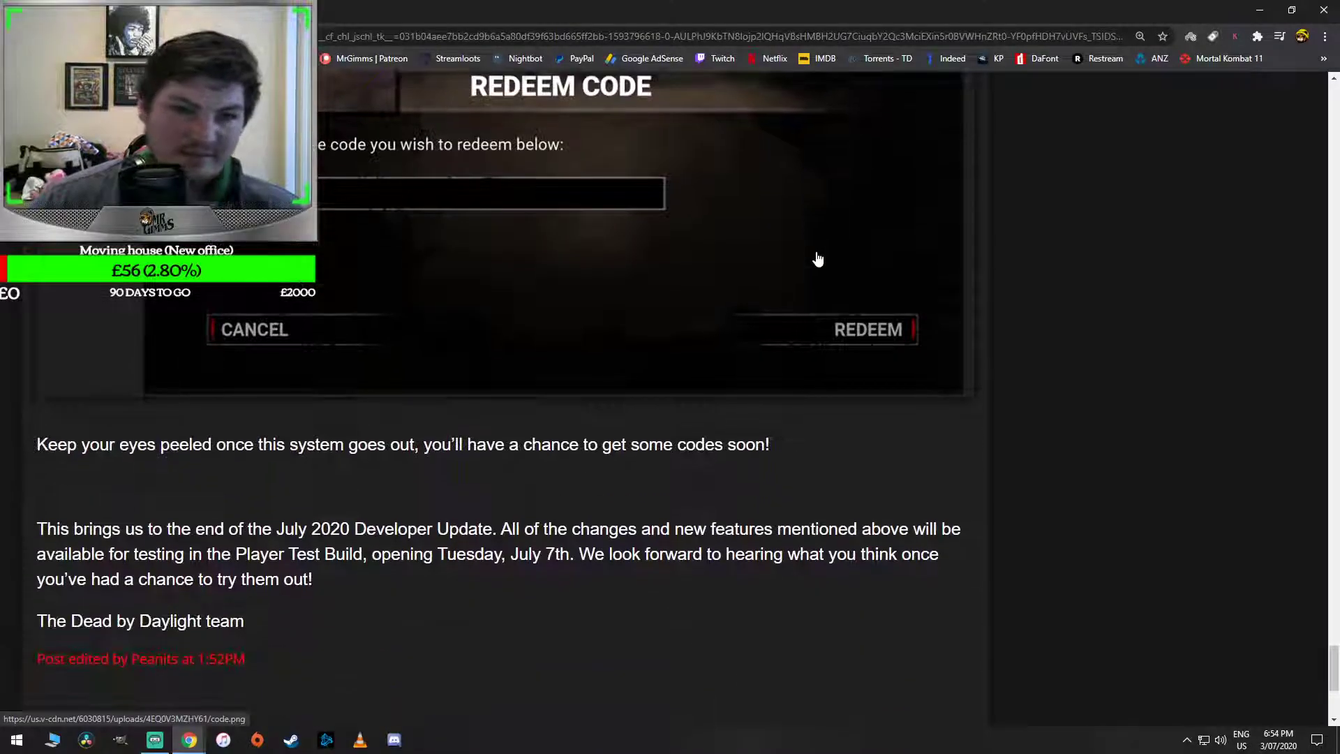
pyautogui.scroll(-3, 753, 307)
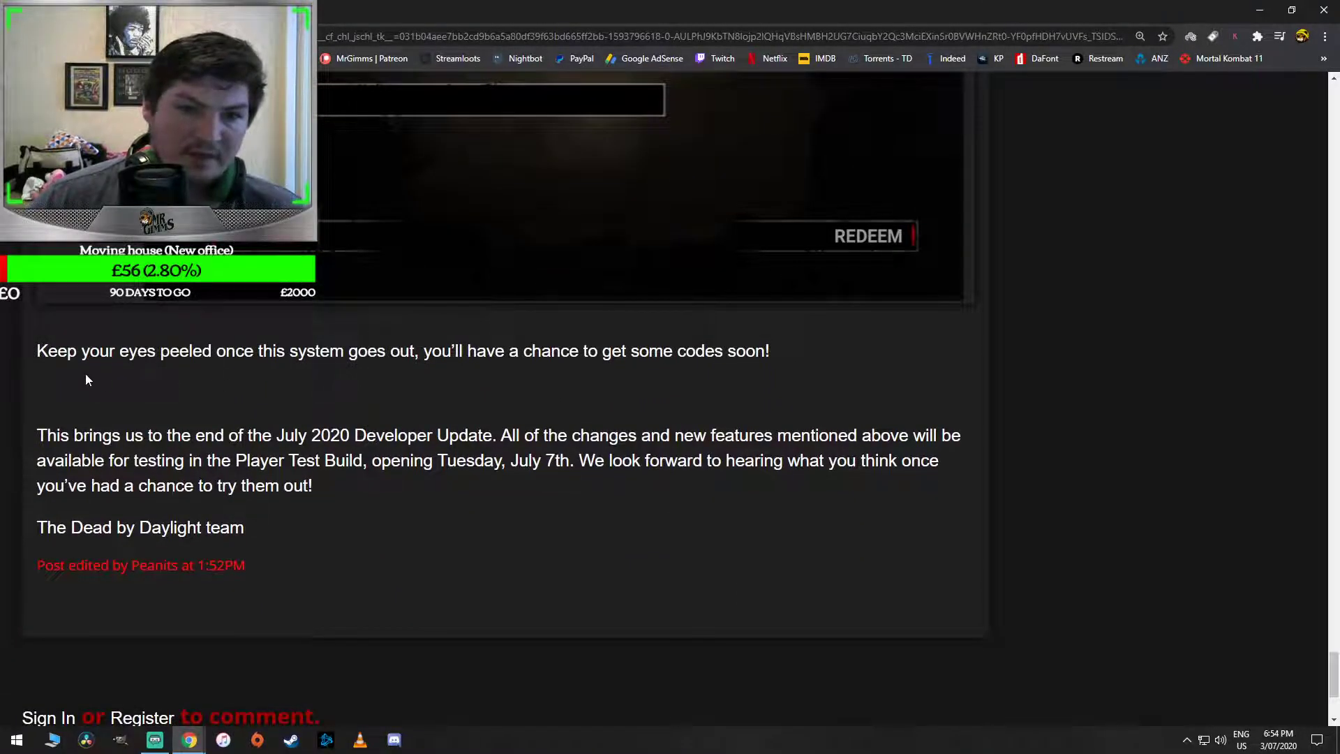
pyautogui.scroll(1, 438, 478)
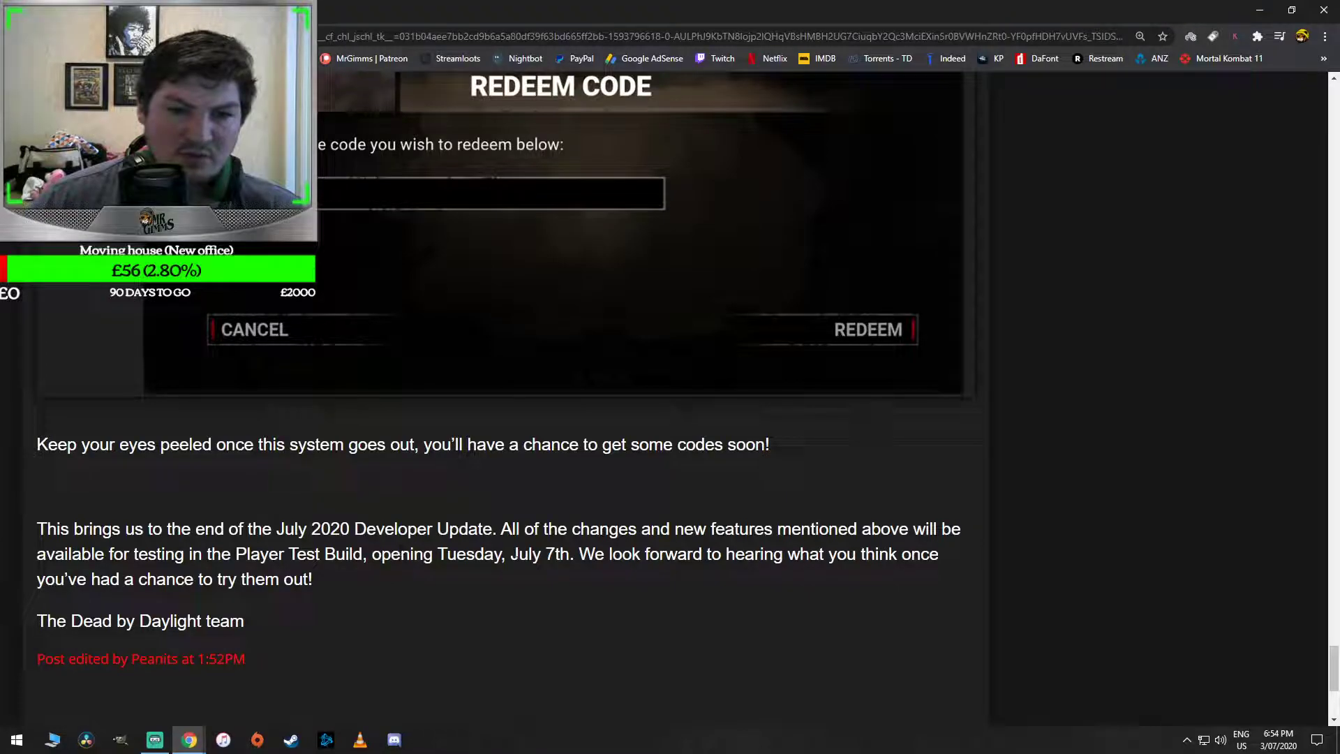
pyautogui.scroll(3, 791, 545)
pyautogui.scroll(-4, 776, 540)
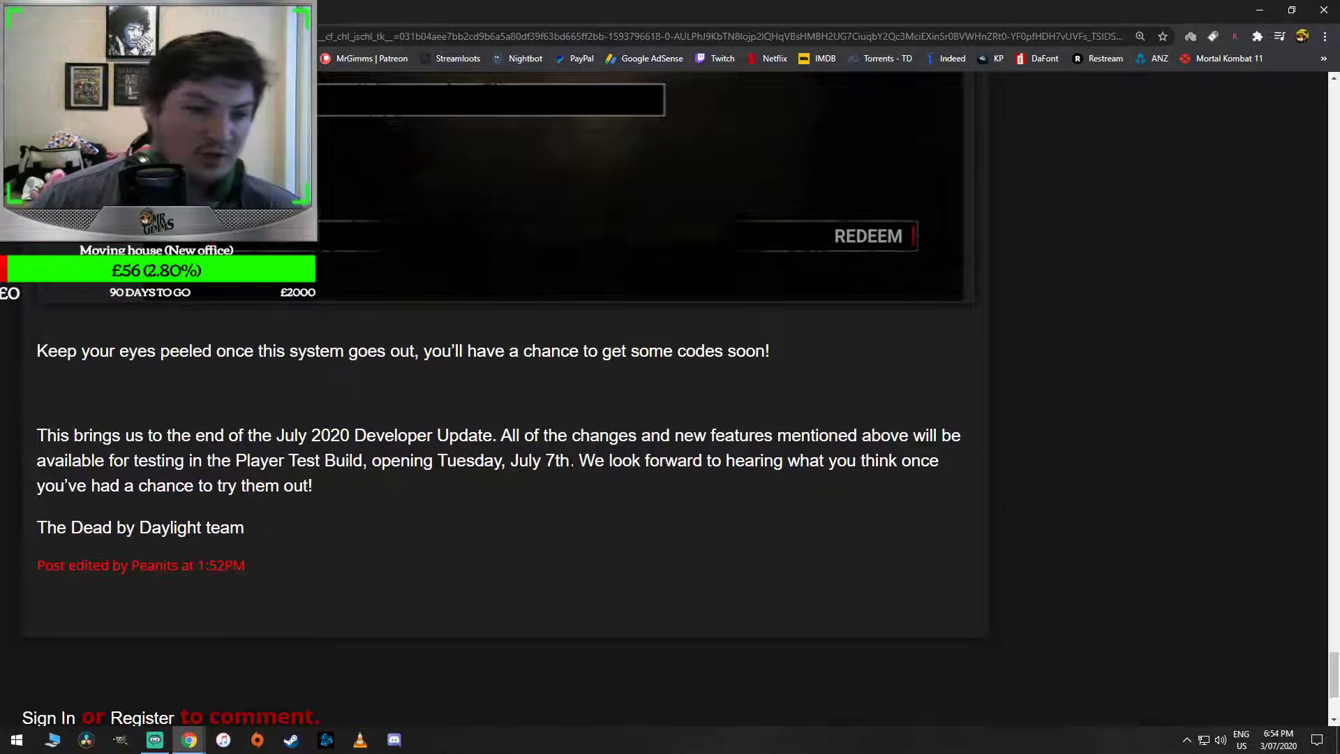
# Check the system calendar for the Tuesday, July 7th test-build date
pyautogui.click(1248, 611)
pyautogui.click(1277, 740)
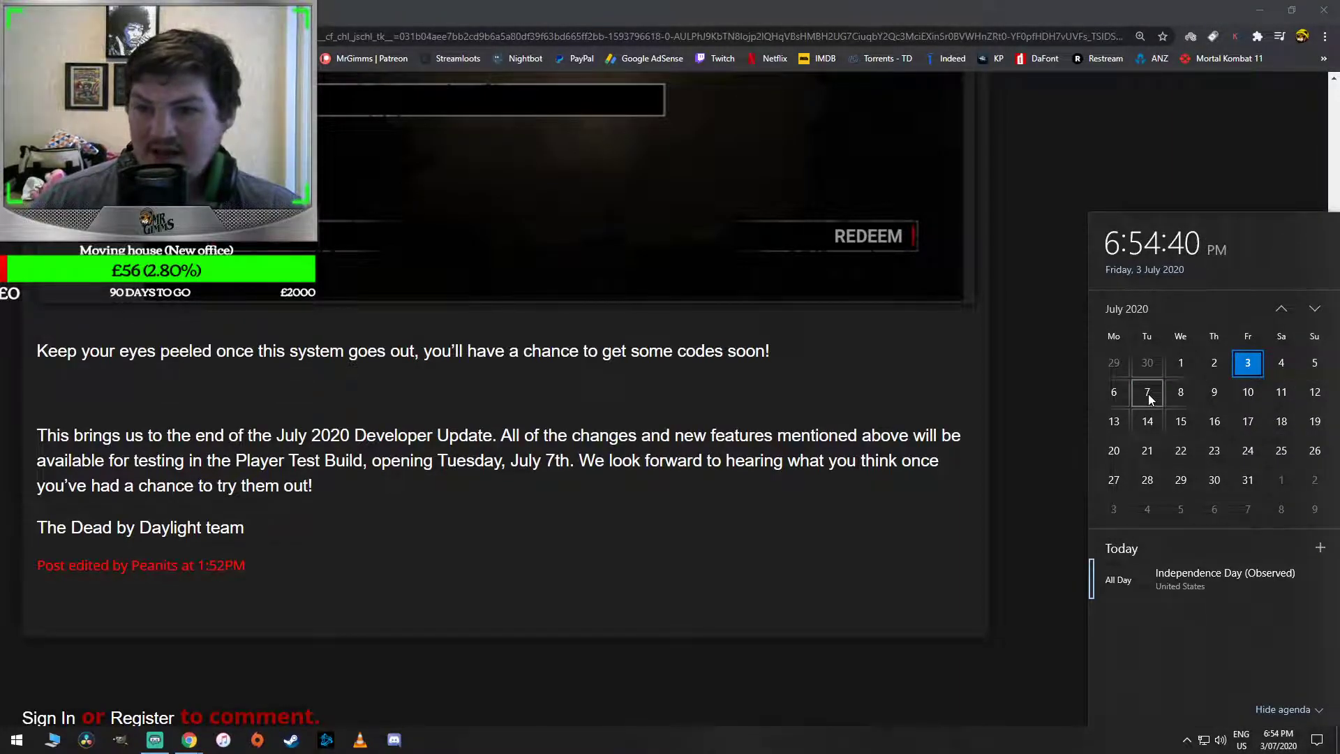
# Close the calendar, return to the post's top and switch to another application
pyautogui.click(1054, 334)
pyautogui.scroll(10, 628, 419)
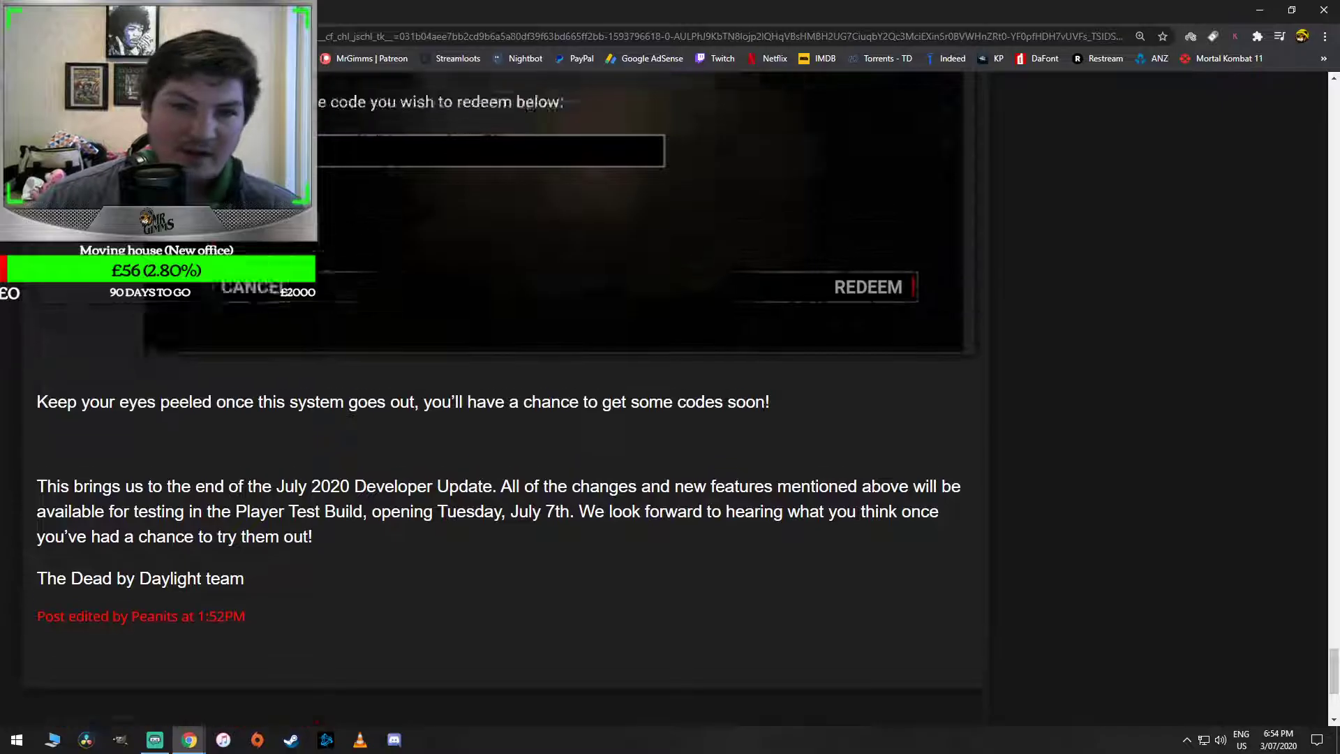
pyautogui.scroll(10, 628, 418)
pyautogui.scroll(10, 628, 419)
pyautogui.scroll(10, 629, 419)
pyautogui.scroll(10, 628, 419)
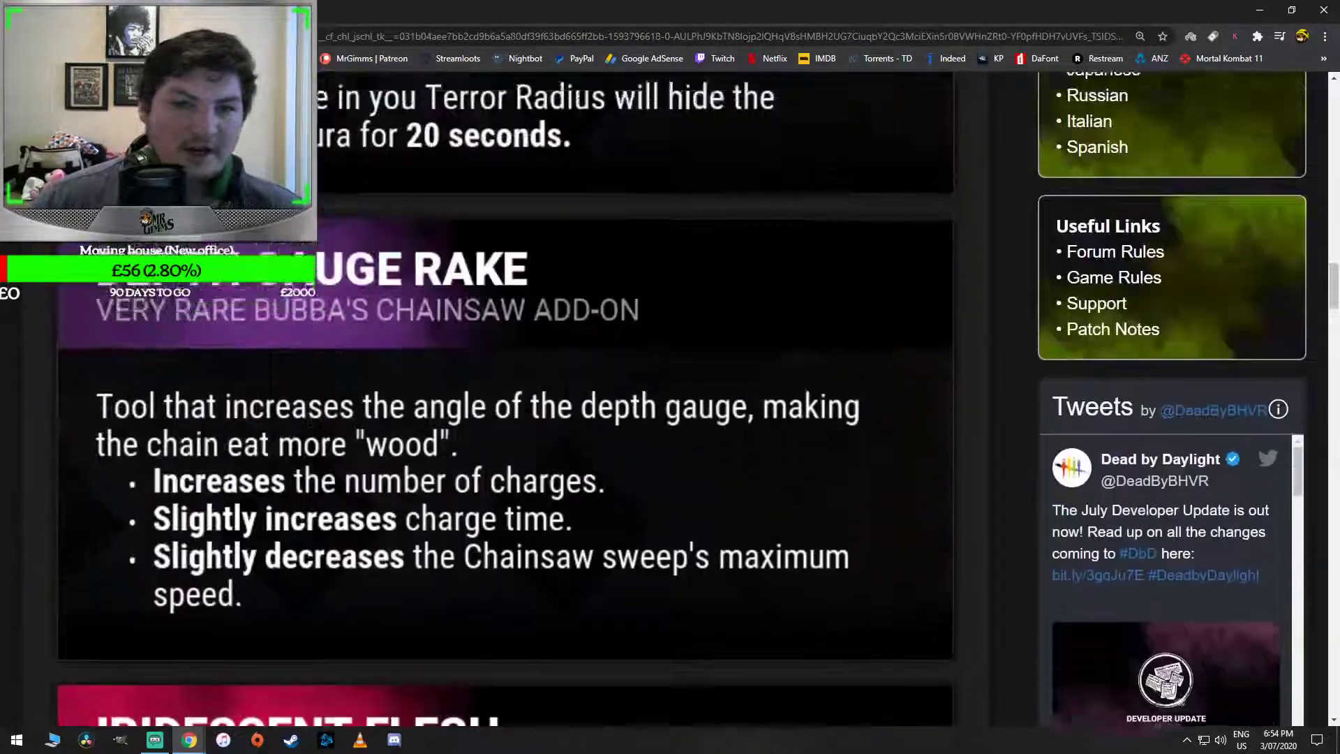
pyautogui.scroll(10, 628, 419)
pyautogui.scroll(10, 763, 360)
pyautogui.scroll(10, 733, 366)
pyautogui.scroll(-1, 692, 377)
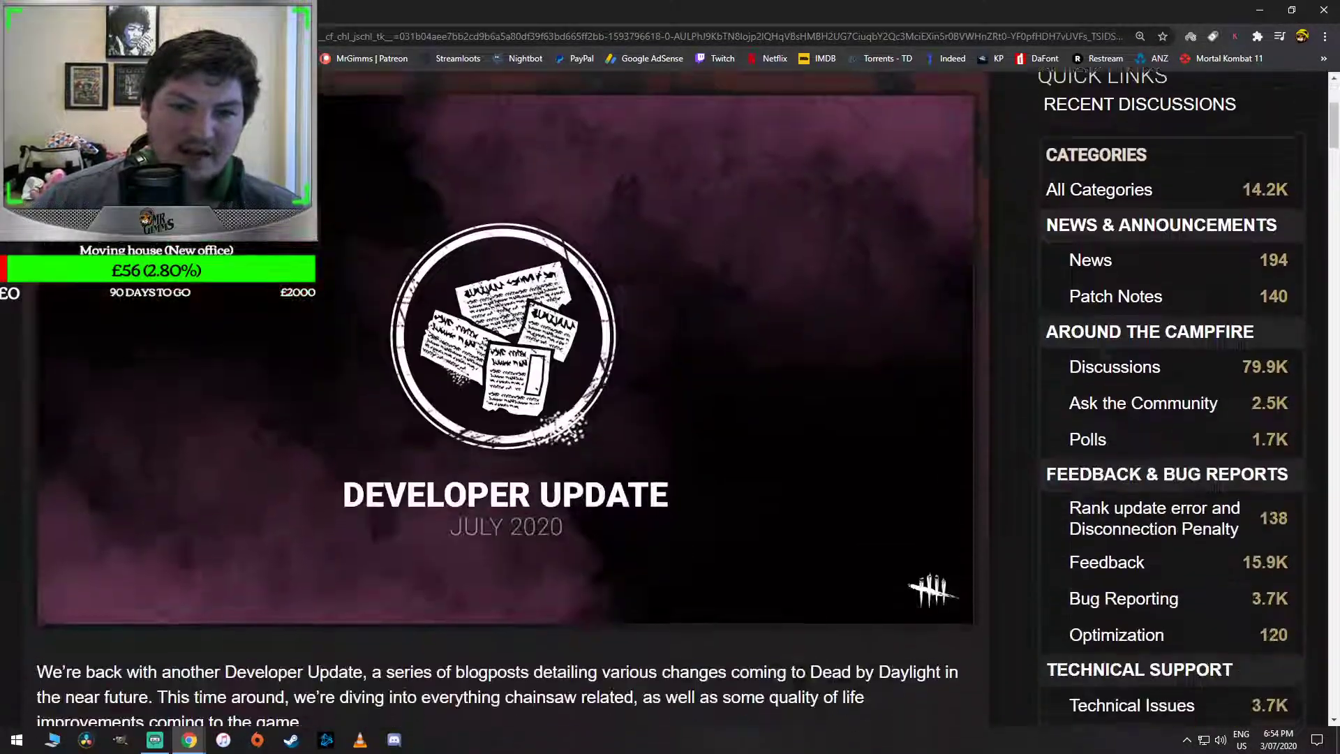
pyautogui.scroll(3, 691, 379)
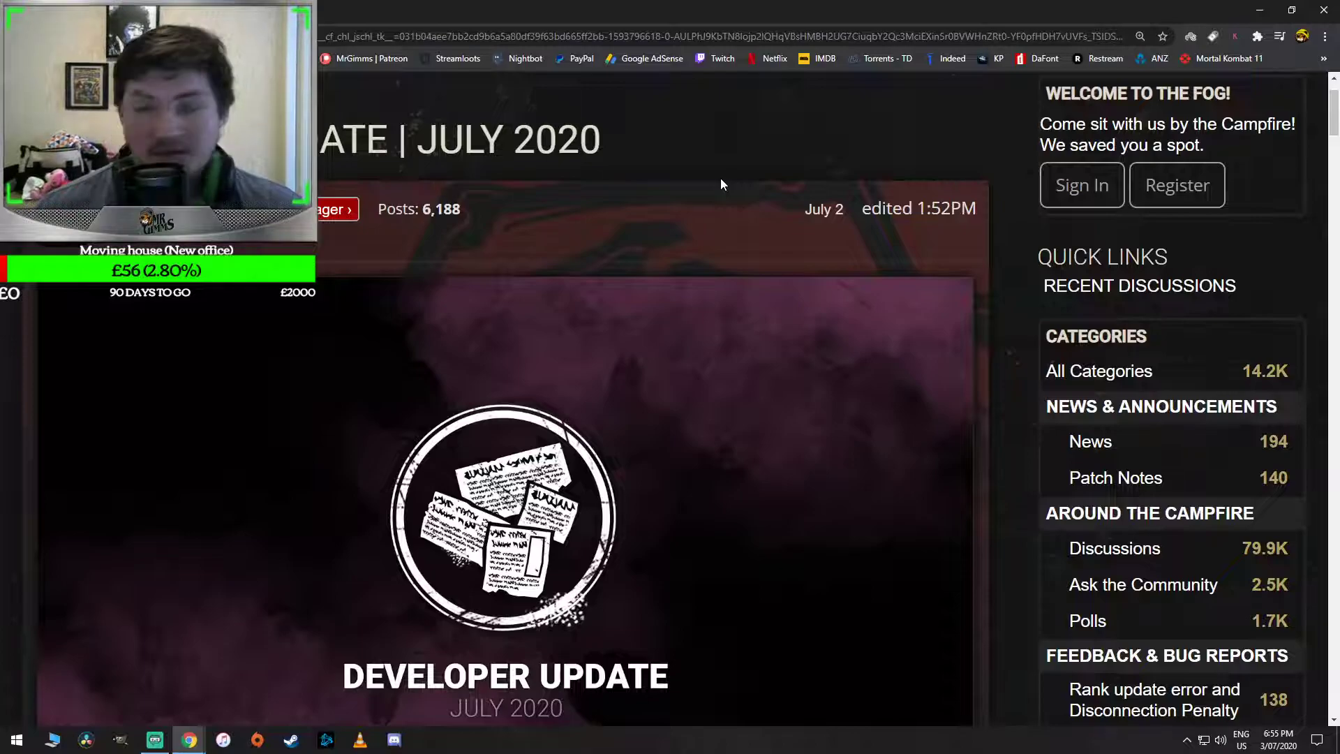
pyautogui.hotkey('alt', 'Tab')
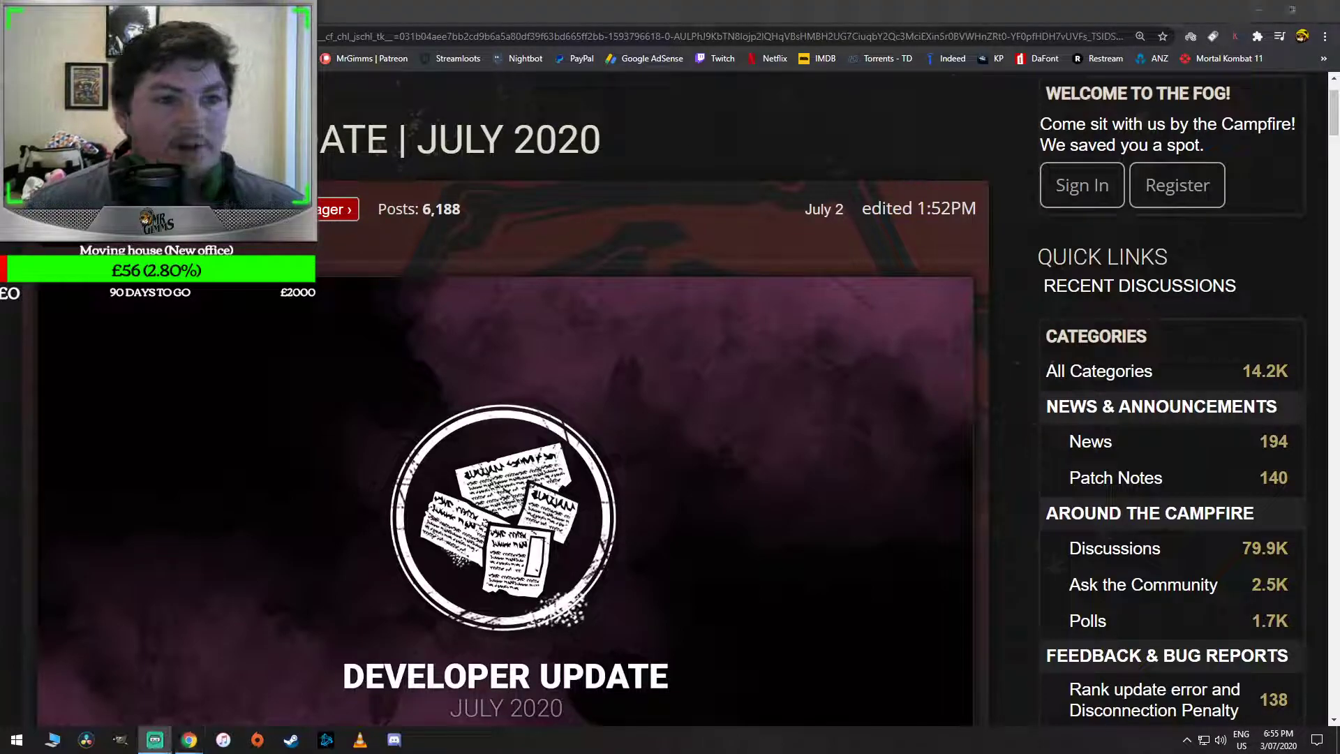